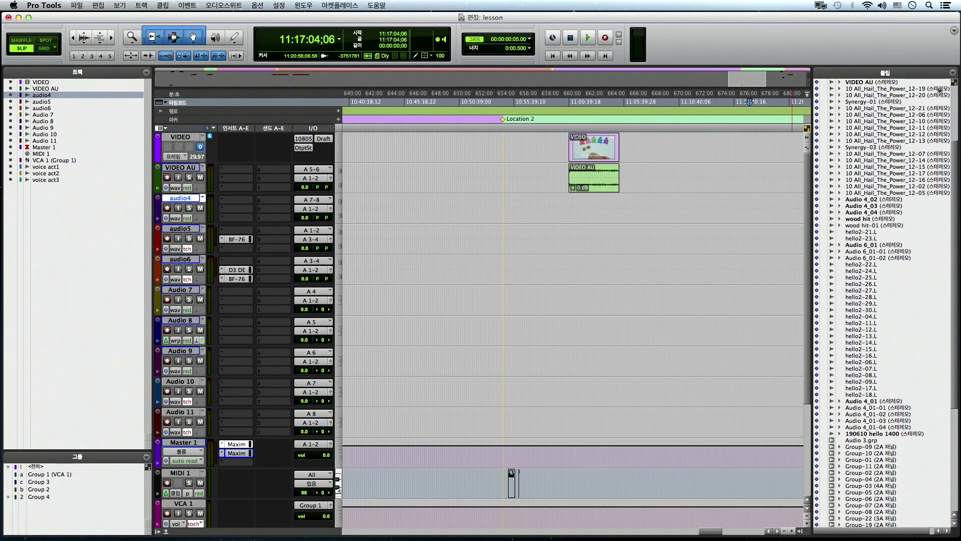
Search the clip list by name for WOOD and dismiss the search without applying it.
click(953, 73)
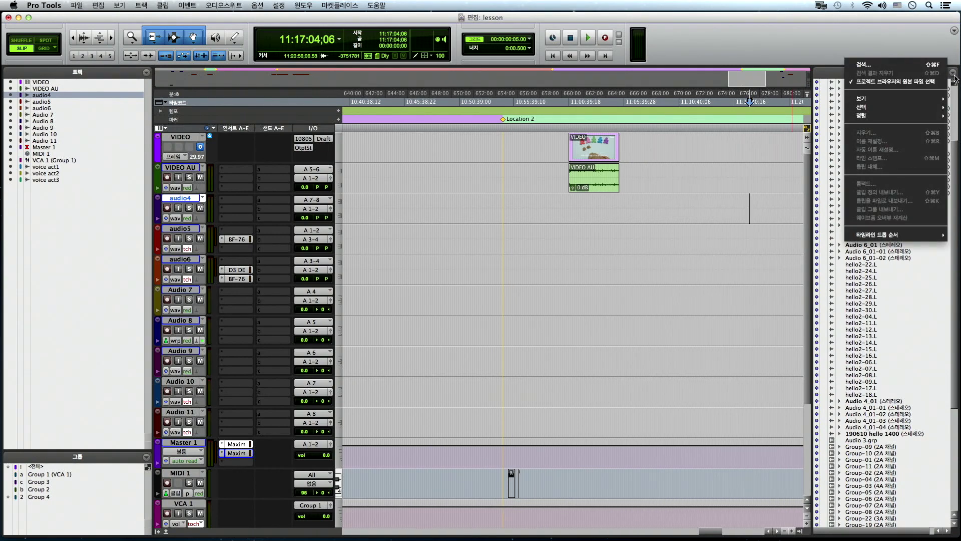
click(904, 65)
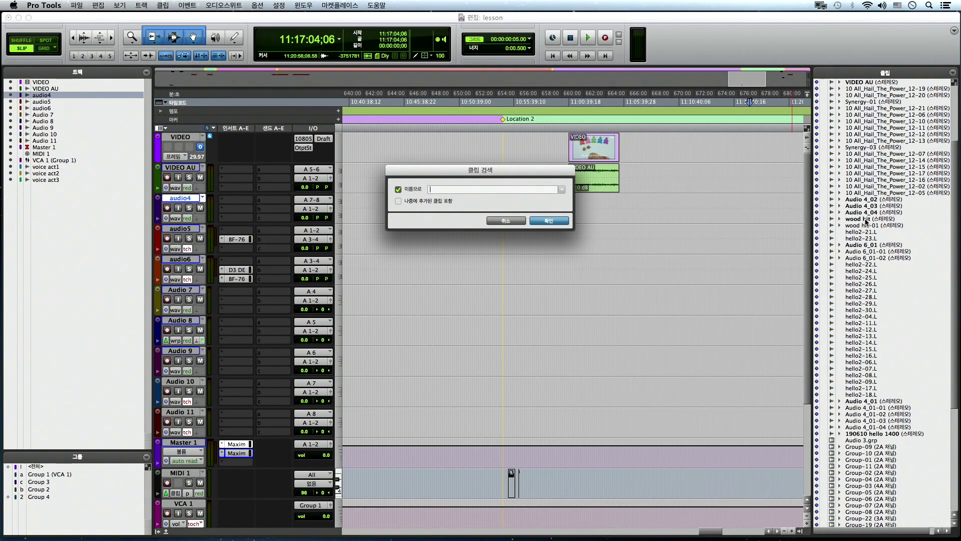
scroll(864, 220, down, 5)
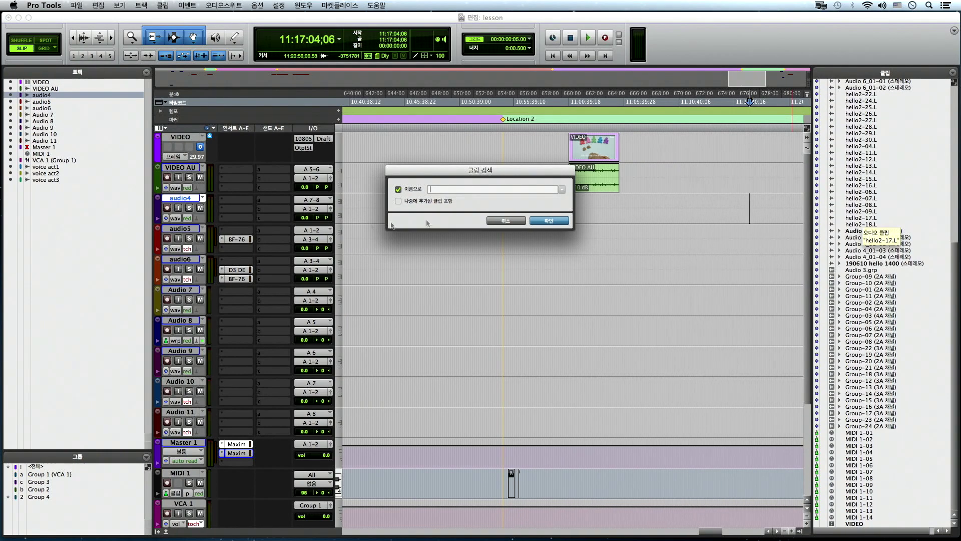
text(W)
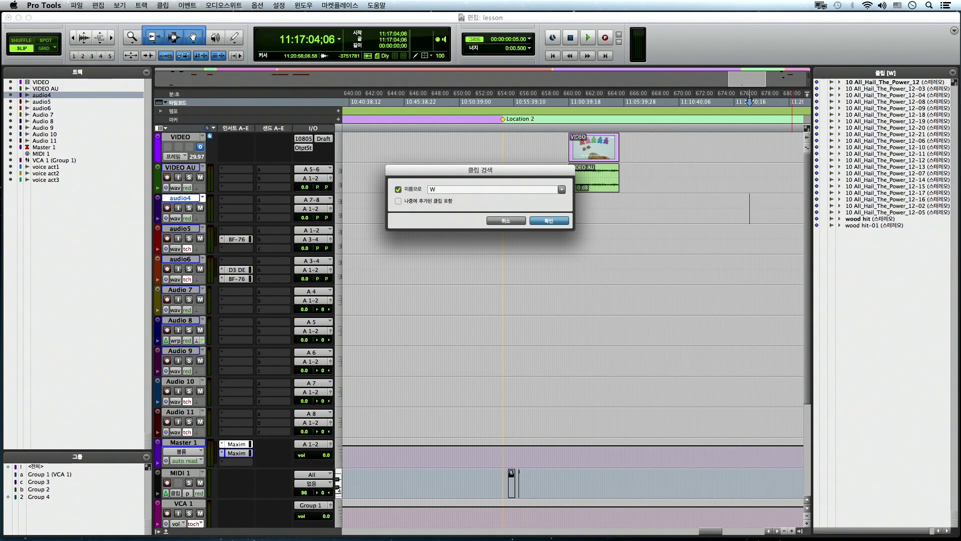
text(OOD)
key(super+a)
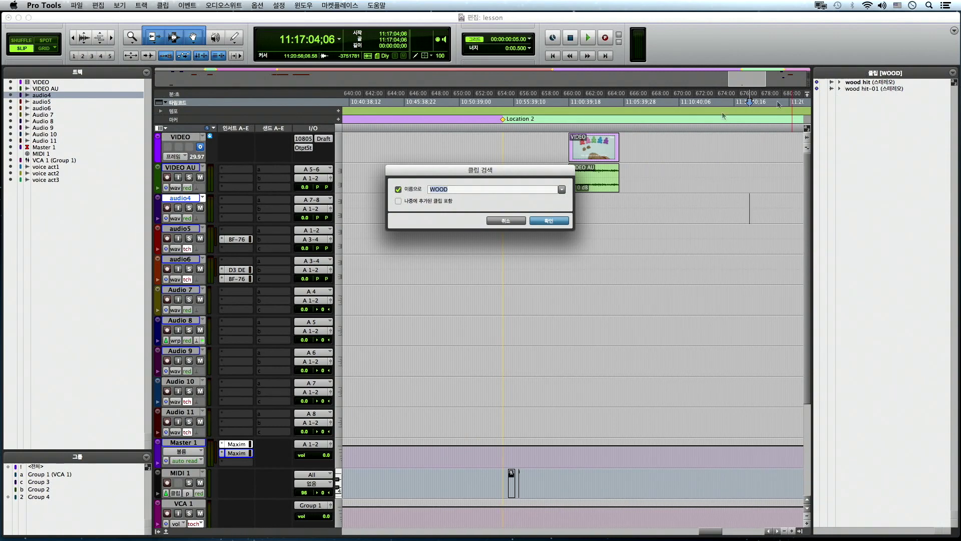
click(399, 201)
click(506, 222)
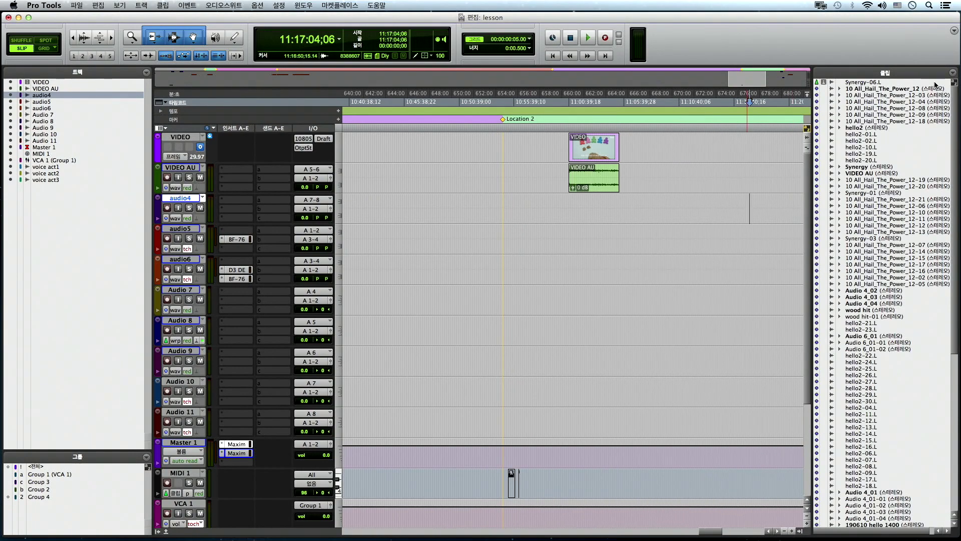
Search the clip list by name for WOOD, apply the filter and select the wood hit clip.
click(952, 74)
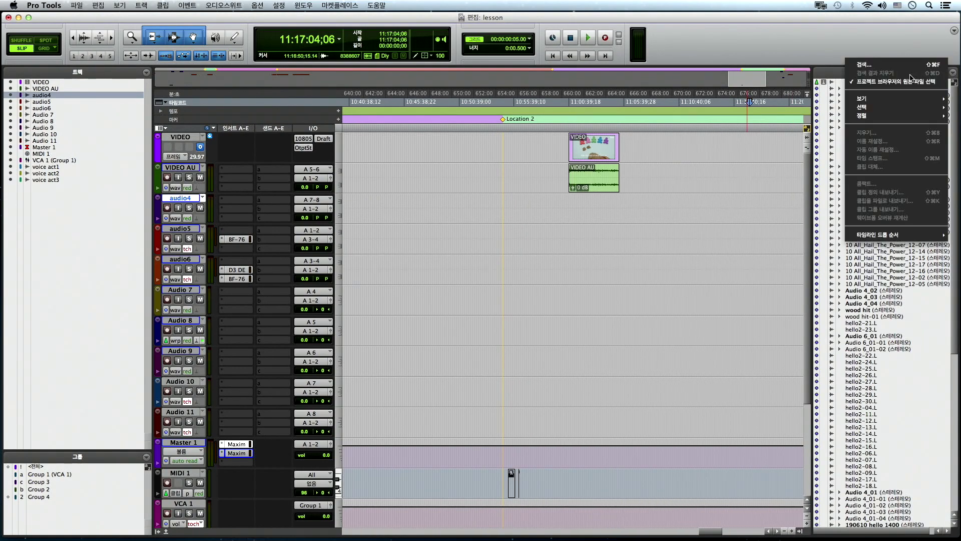
key(shift+super+f)
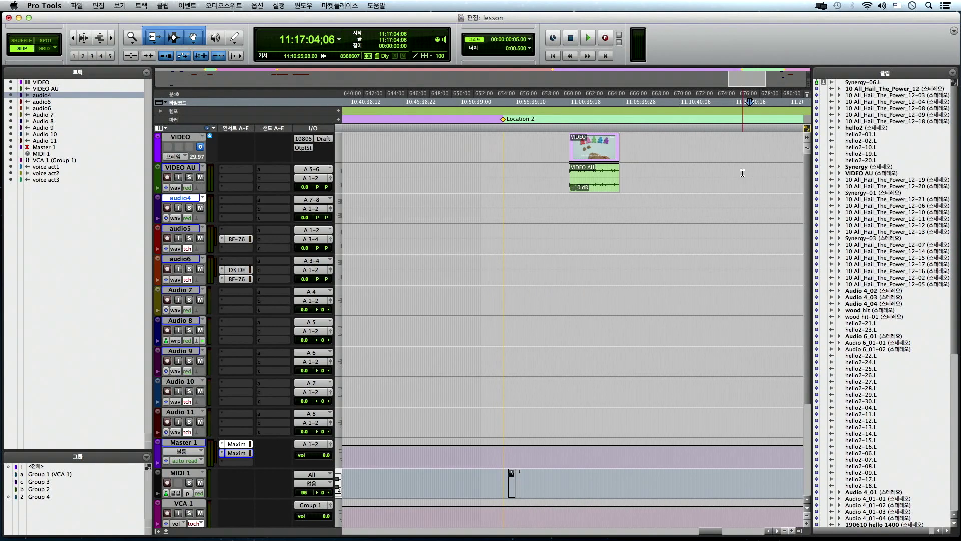
text(WOOD)
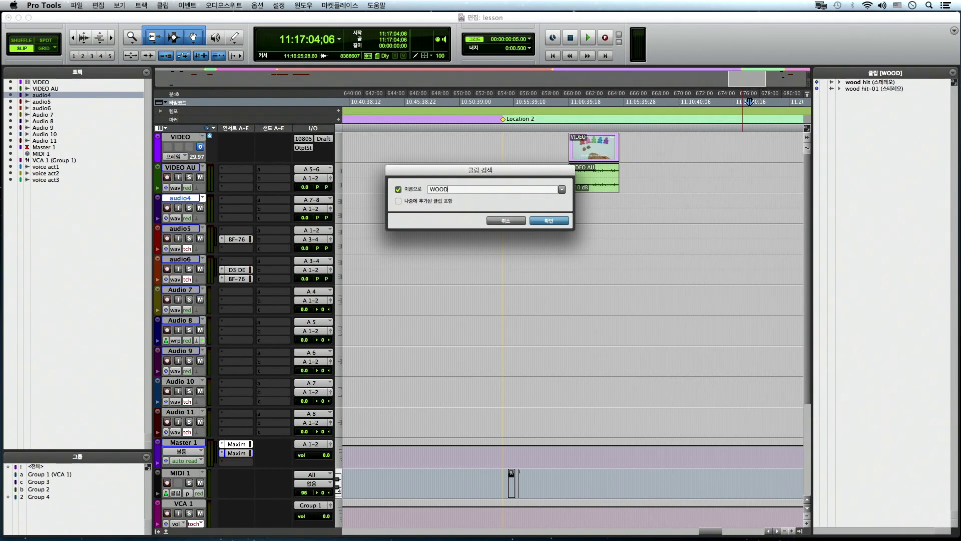
key(Return)
click(867, 89)
click(872, 84)
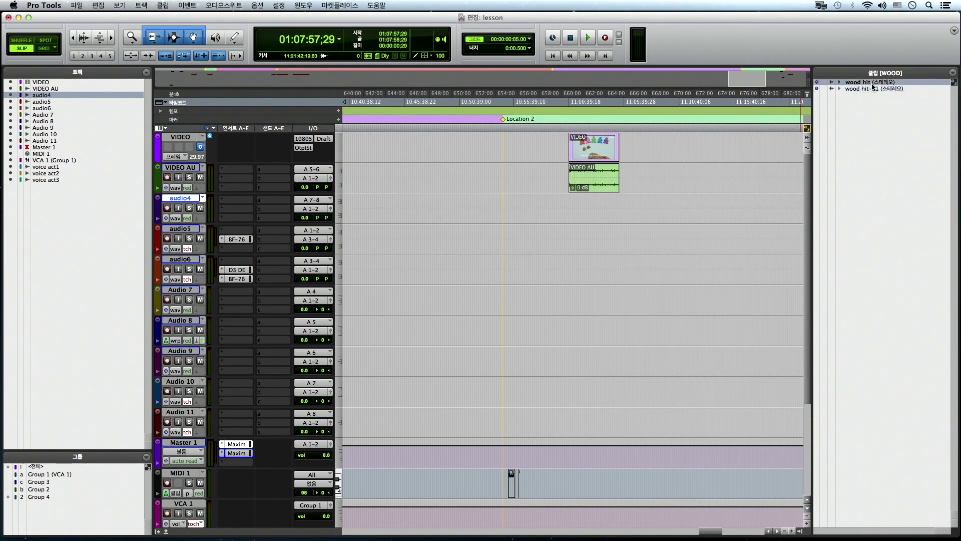
Clear the clip search results to restore the full clip list.
click(953, 73)
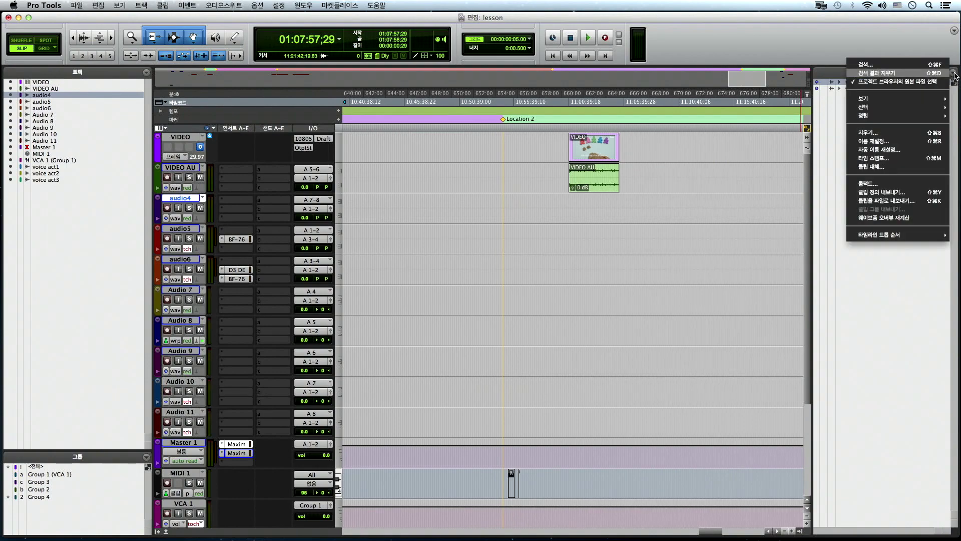
click(915, 74)
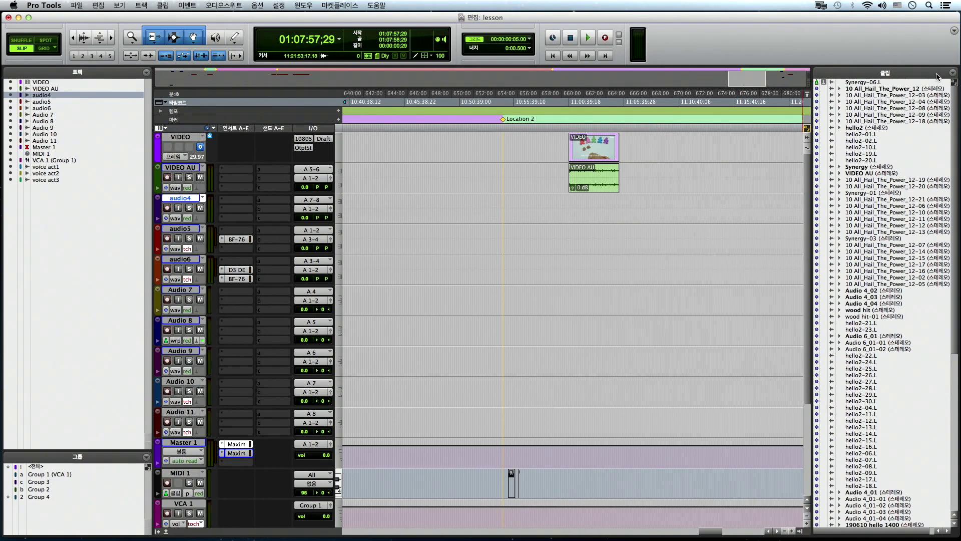
click(952, 72)
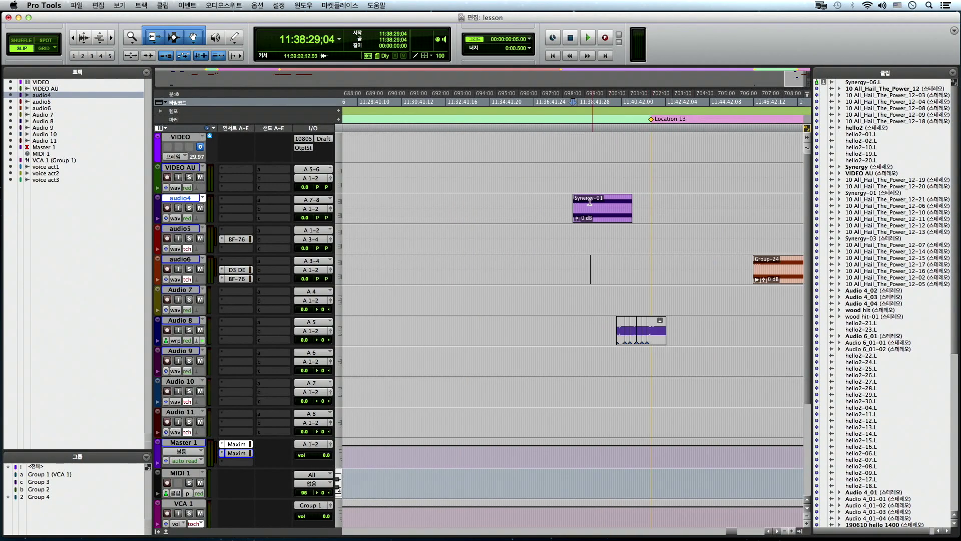
Examine the clip list's view options for clip types and the audio, group, MIDI and video clips it lists.
drag(581, 203, 565, 202)
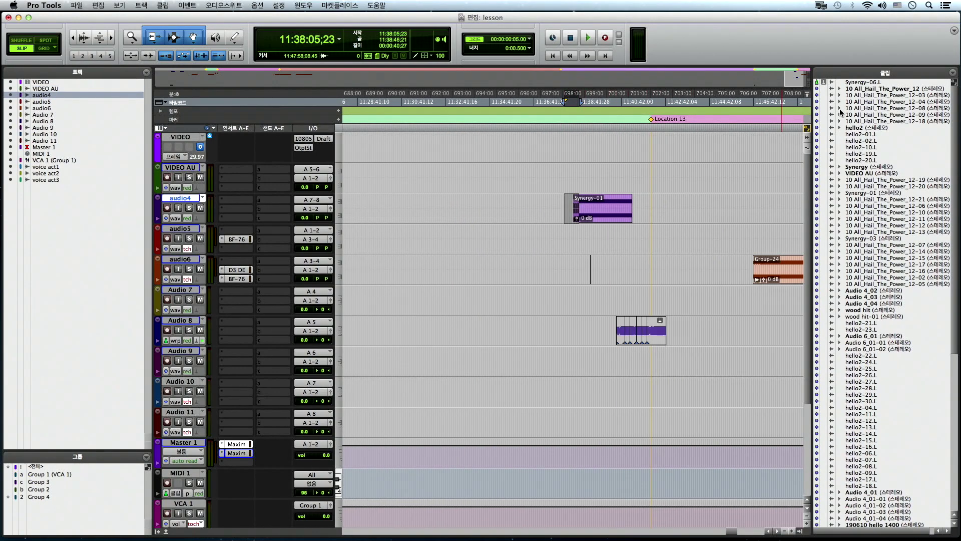
click(953, 74)
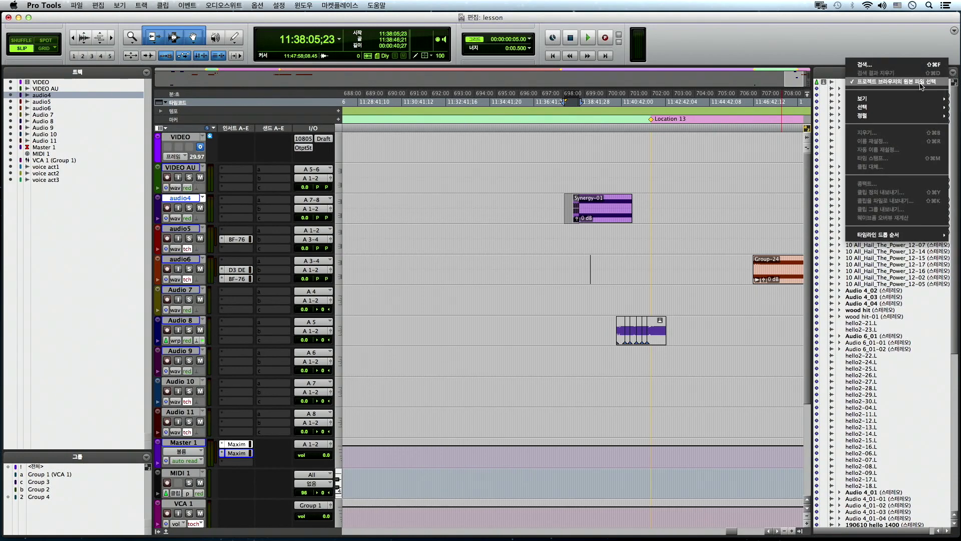
click(863, 85)
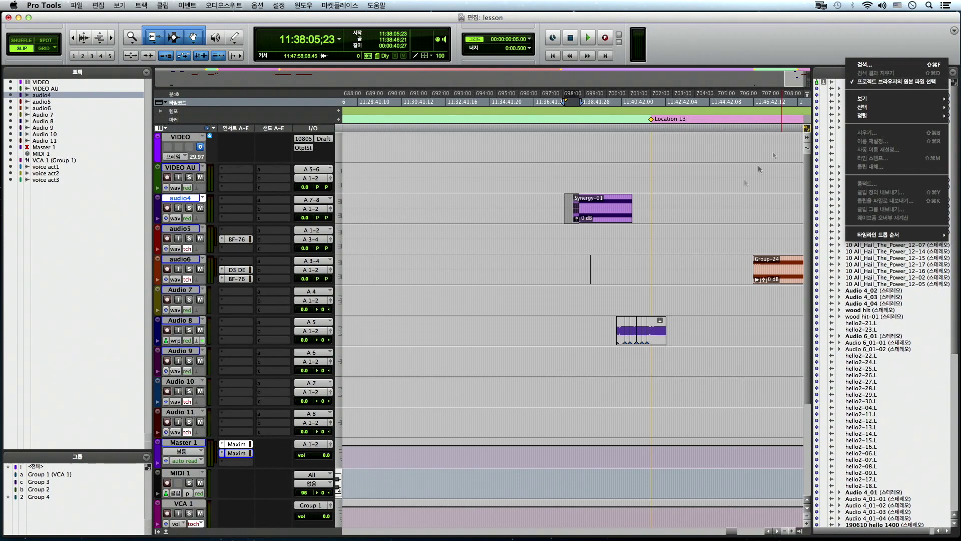
click(952, 73)
mouse_move(861, 99)
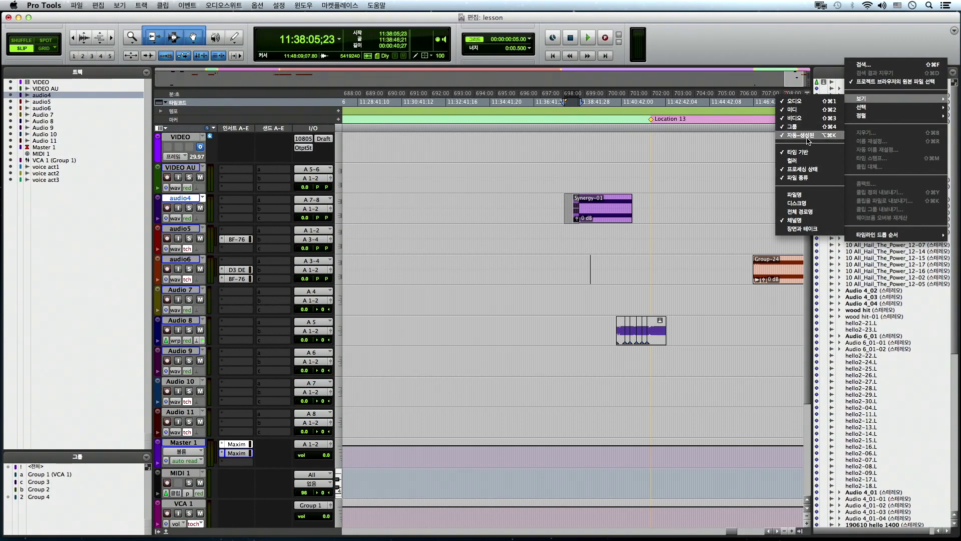
click(780, 138)
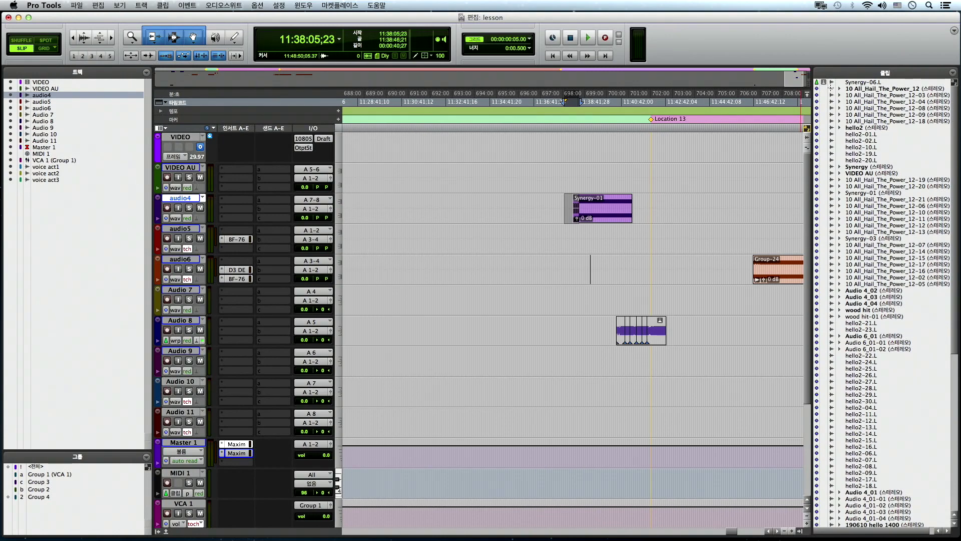
scroll(836, 181, down, 10)
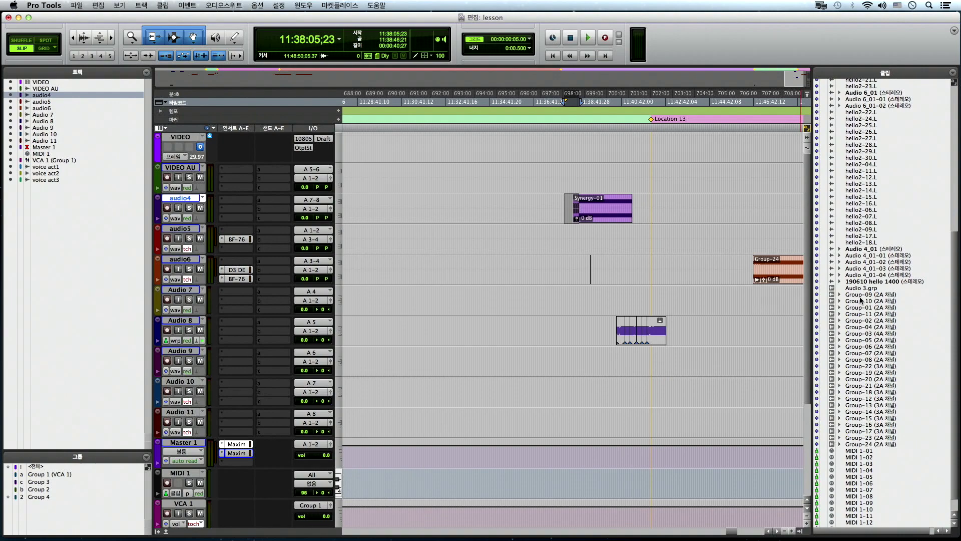
scroll(855, 301, down, 1)
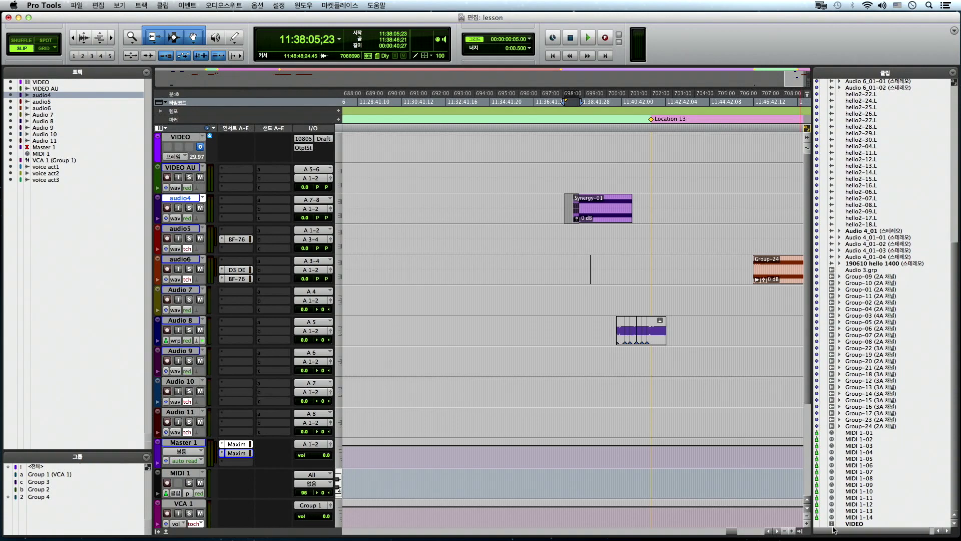
click(952, 72)
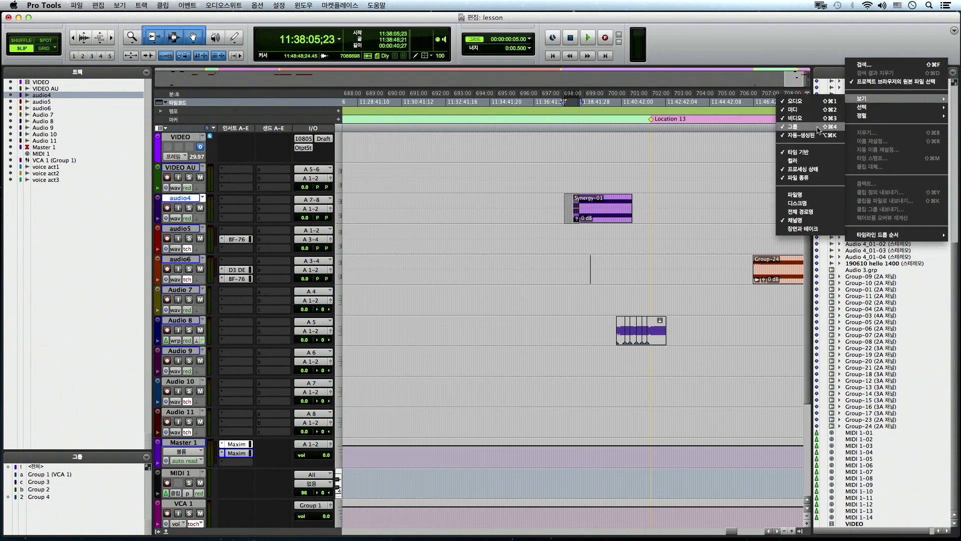
Split the Synergy-01 clip on the audio4 track at four points near its start.
click(622, 207)
scroll(622, 206, up, 5)
click(556, 202)
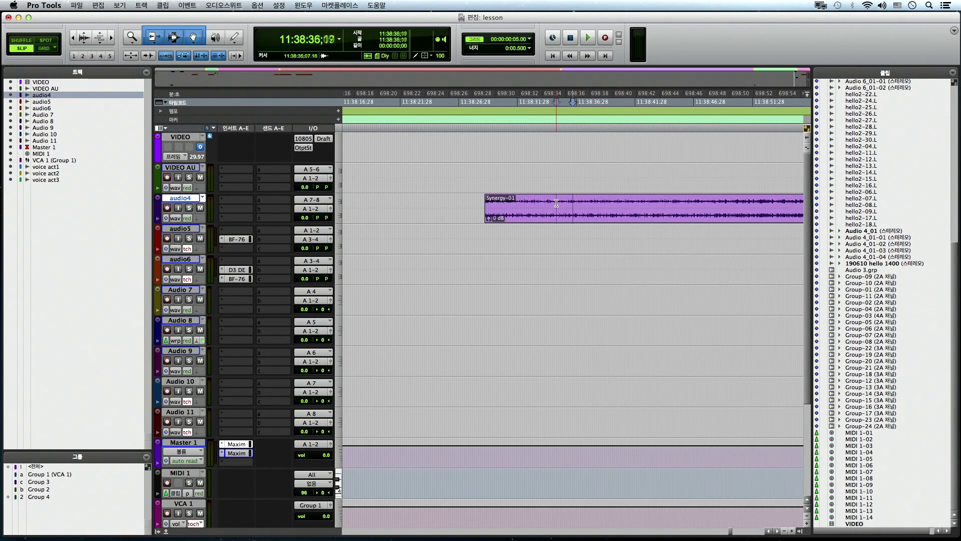
key(super+e)
click(588, 202)
key(super+e)
click(621, 203)
key(super+e)
click(643, 204)
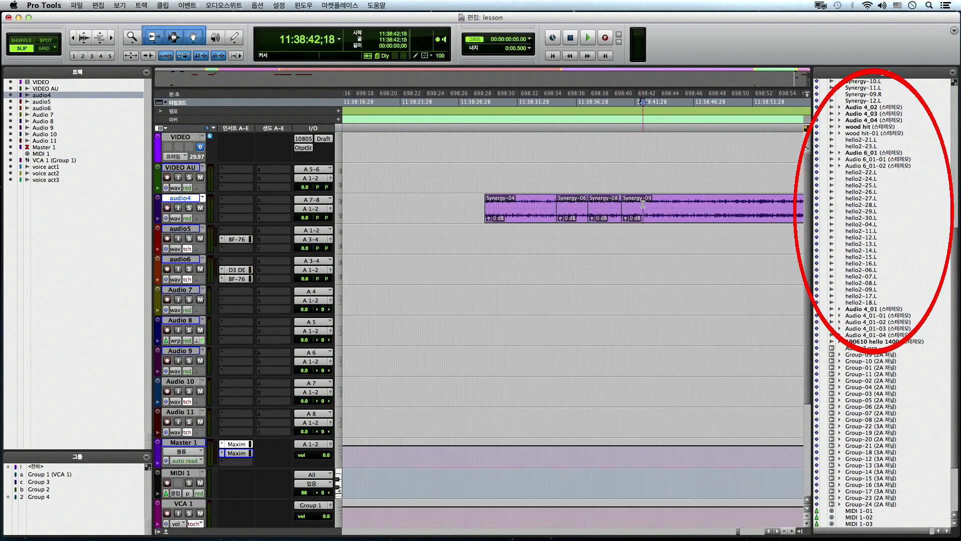
key(super+e)
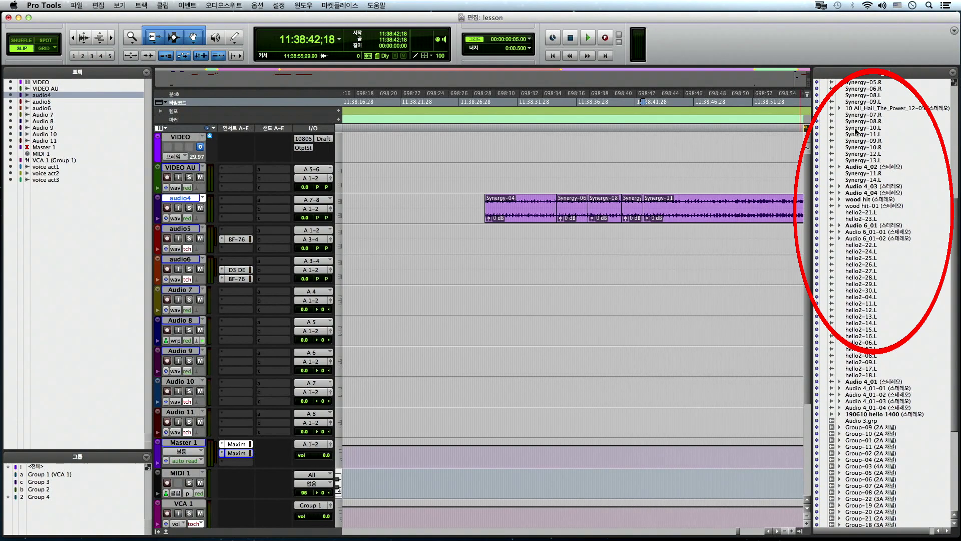
Split the last remaining Synergy section on the audio4 track at two further points.
double_click(652, 204)
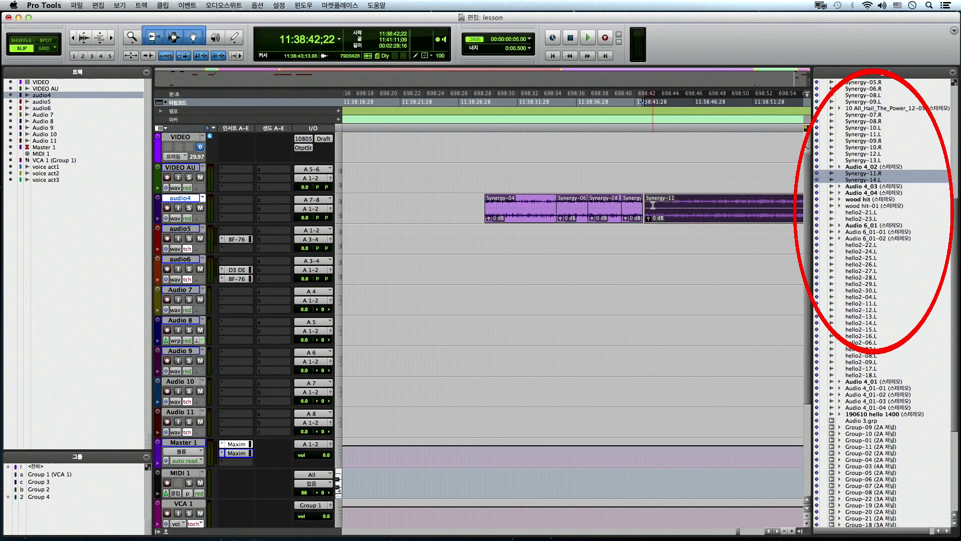
click(662, 204)
key(super+e)
click(697, 204)
key(super+e)
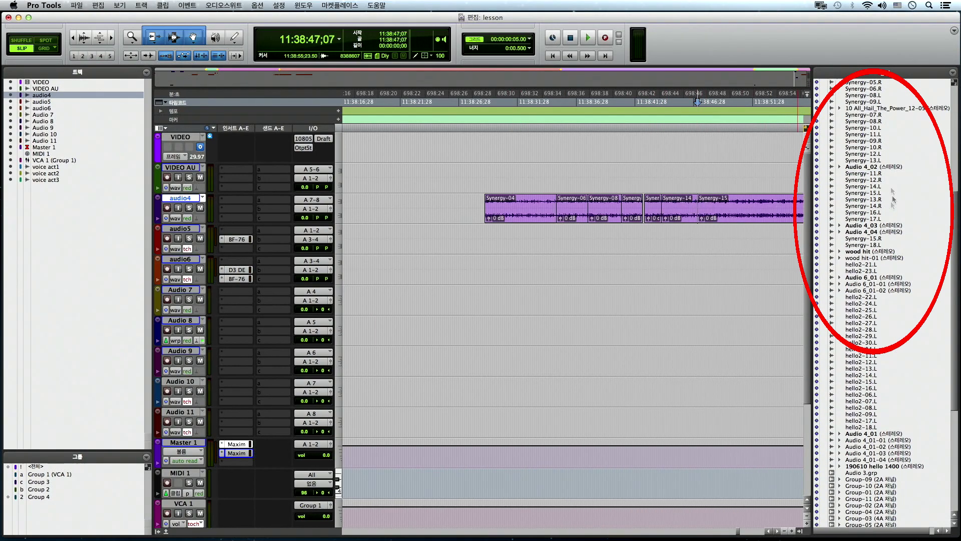
Toggle the display of auto-created clips in the clip list.
click(953, 71)
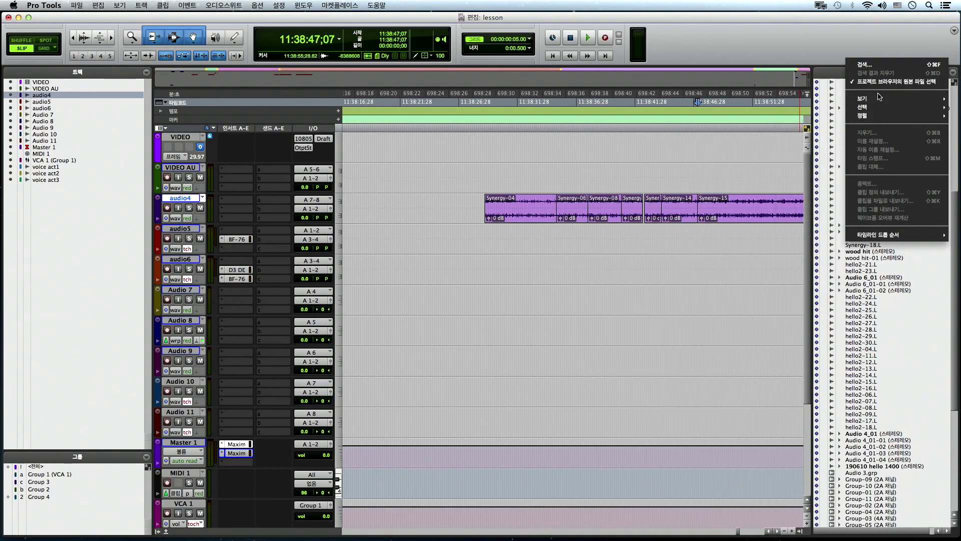
mouse_move(880, 98)
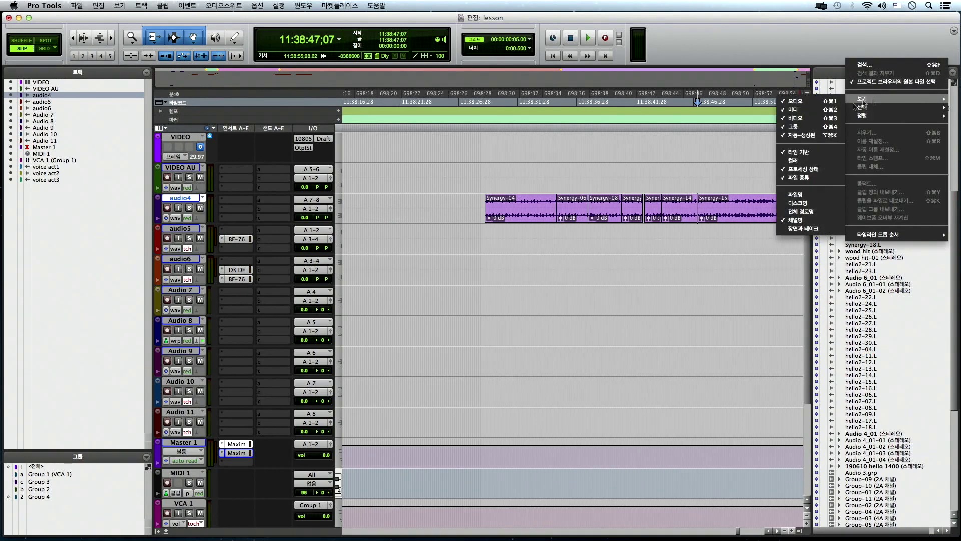
click(806, 136)
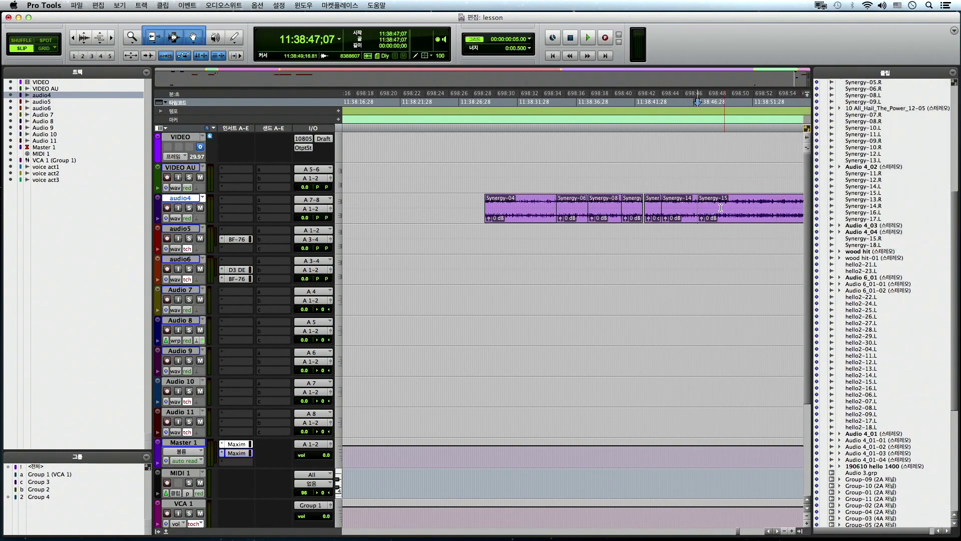
Undo all the splits made in the Synergy-01 clip on the audio4 track.
click(701, 209)
key(super+z)
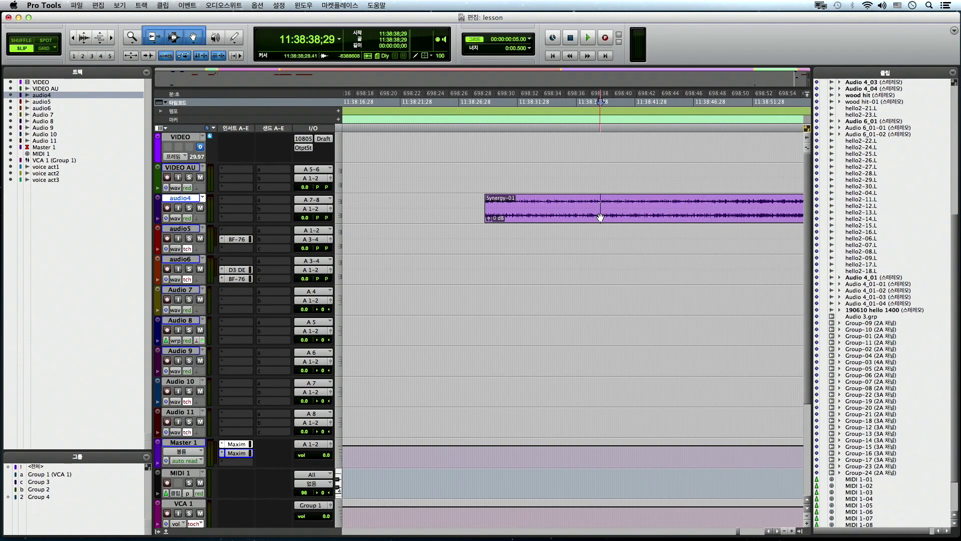
Switch the clip list's auto-created clips view option again.
click(956, 73)
mouse_move(879, 98)
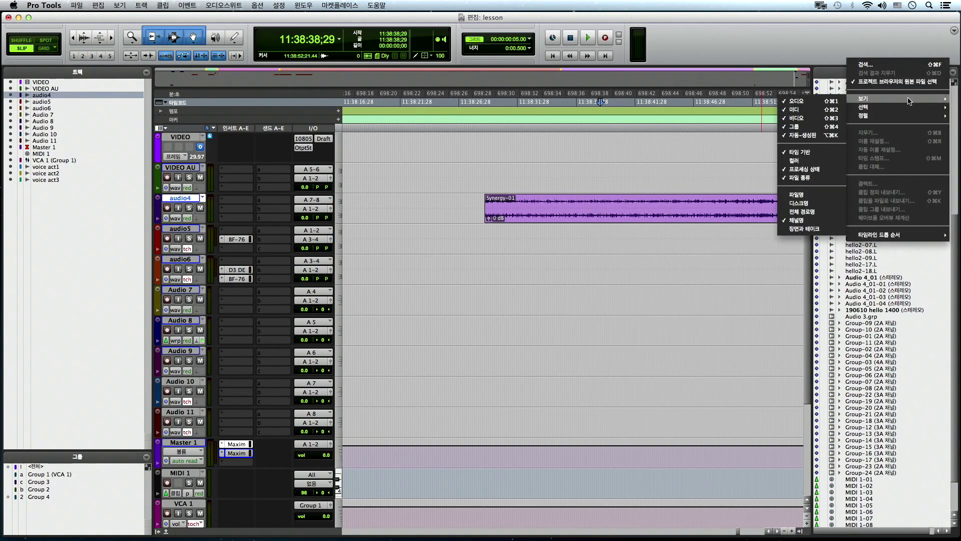
click(806, 135)
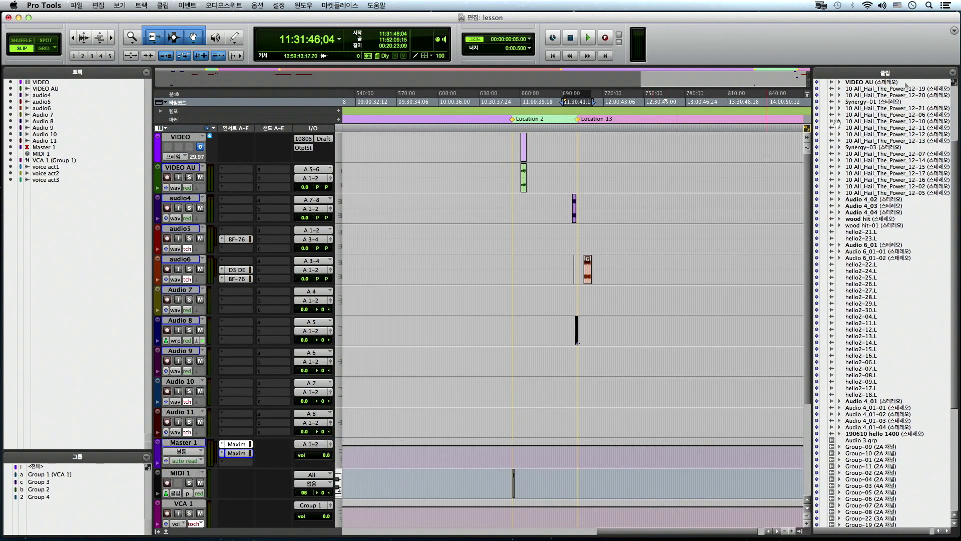
Turn on the color display for clips in the clip list.
click(953, 73)
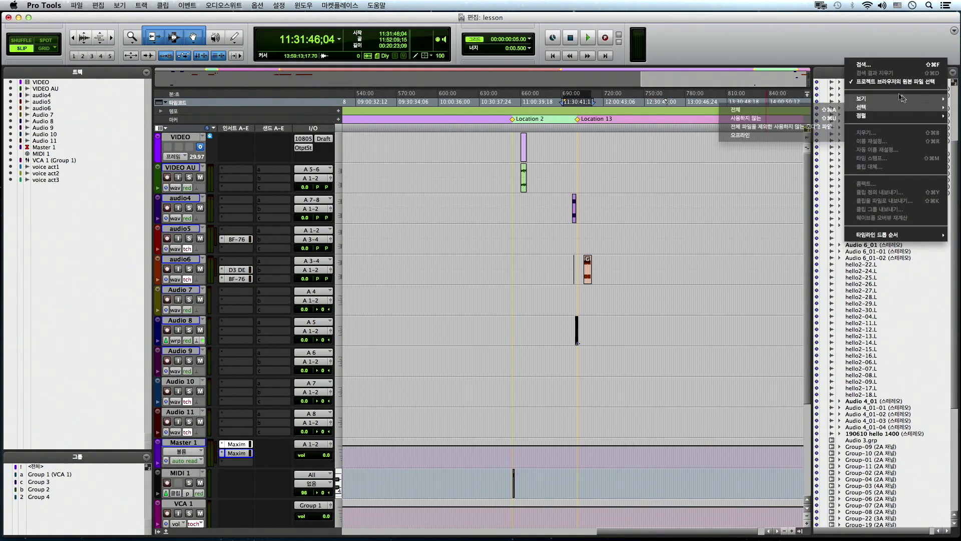
mouse_move(895, 100)
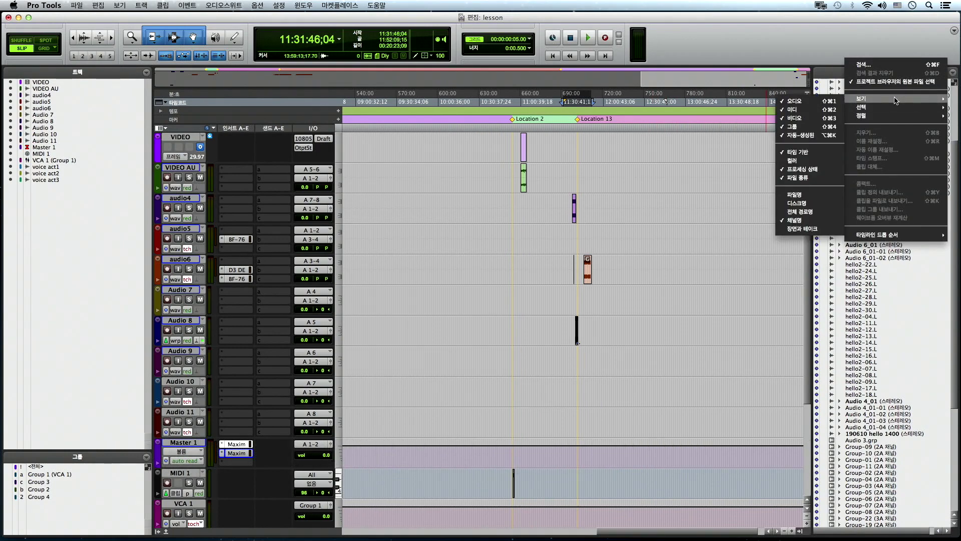
click(816, 161)
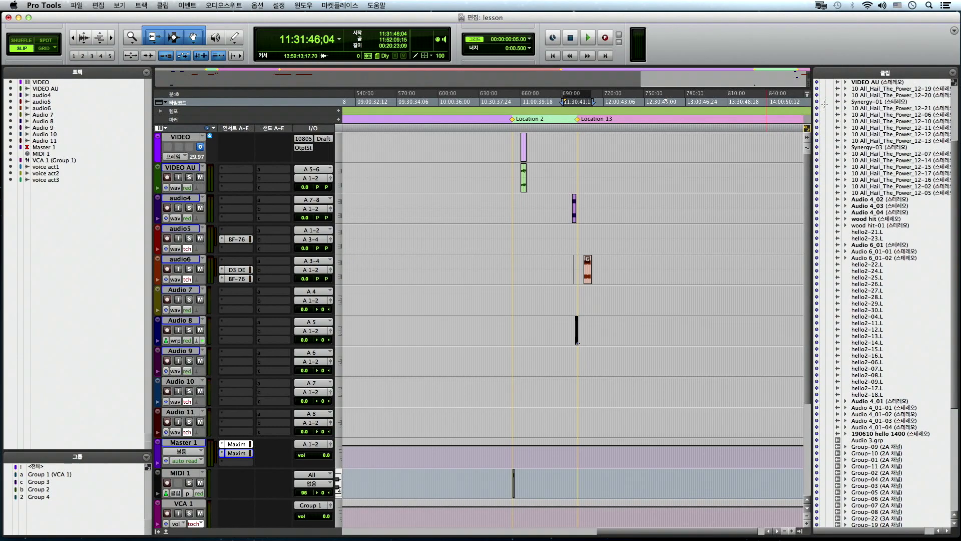
Review the processing state option among the clip list's view settings.
click(952, 74)
mouse_move(871, 99)
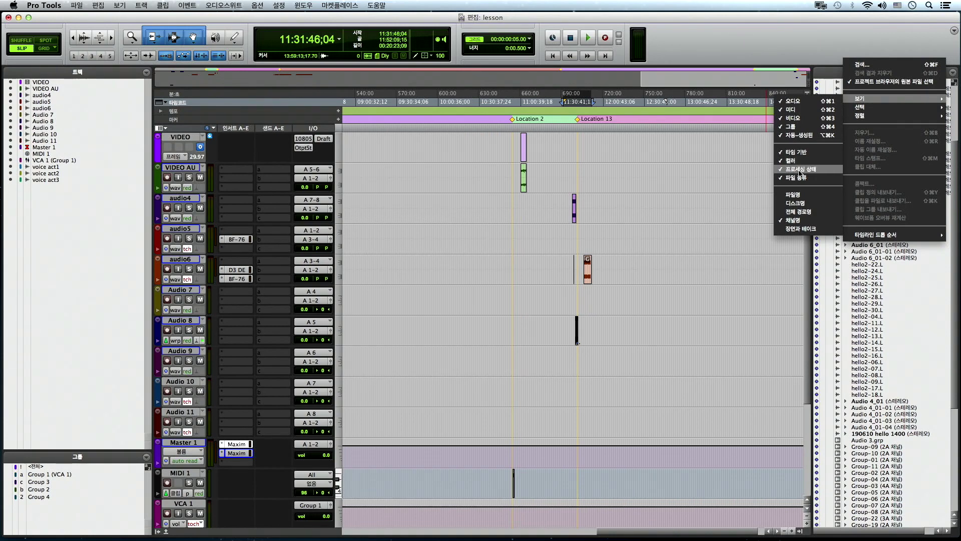
click(743, 168)
scroll(829, 179, up, 5)
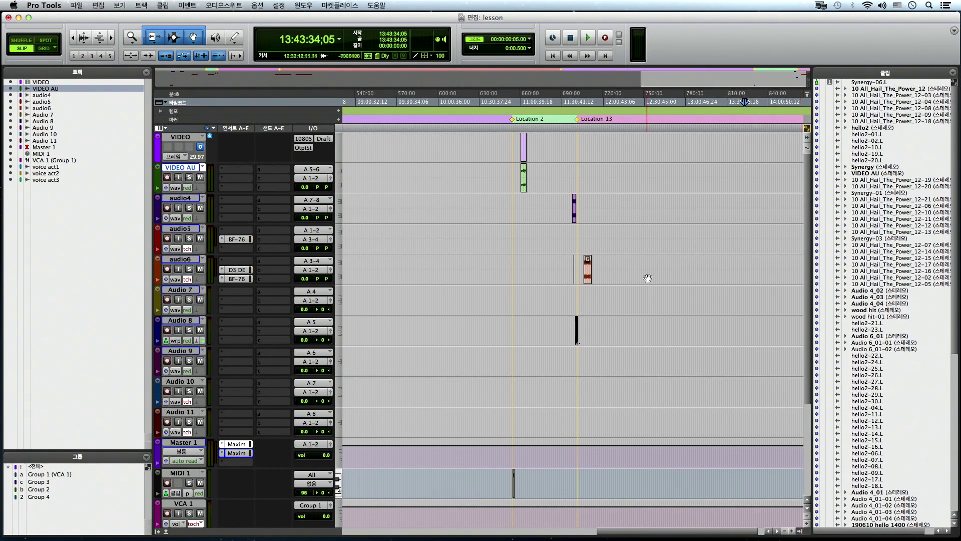
Inspect the Elastic Audio processing options of the Audio 8 track and select its clip in the timeline.
key(ctrl+bracketright)
click(574, 273)
key(ctrl+bracketright)
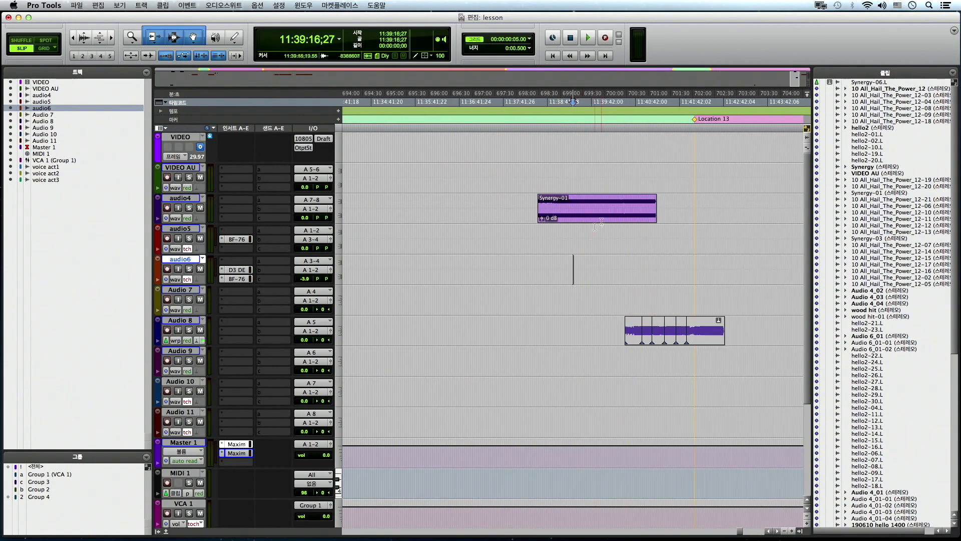
click(704, 323)
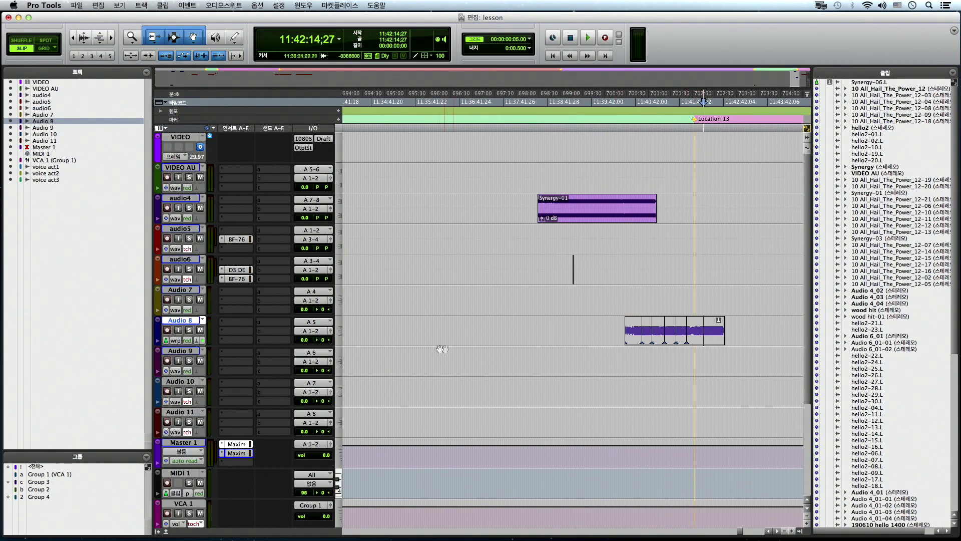
click(199, 341)
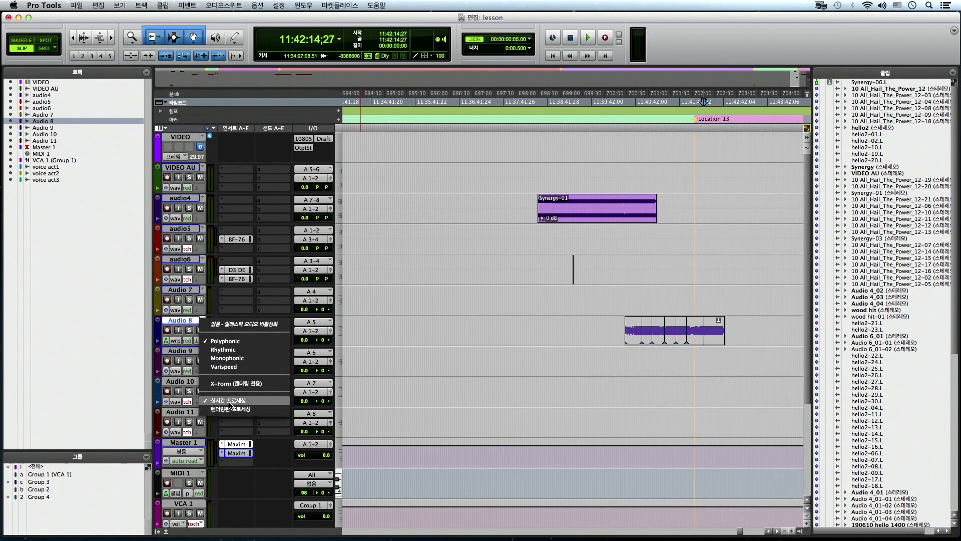
click(220, 349)
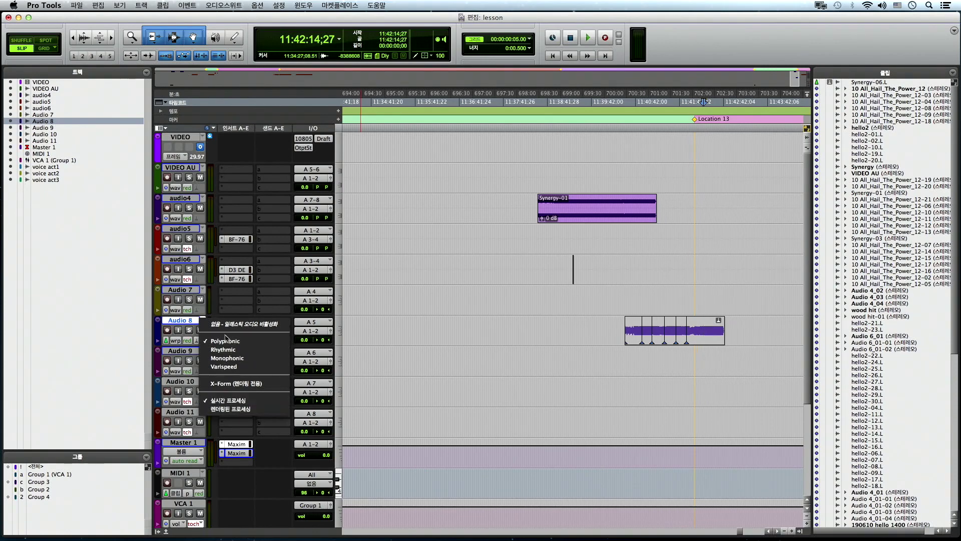
double_click(703, 326)
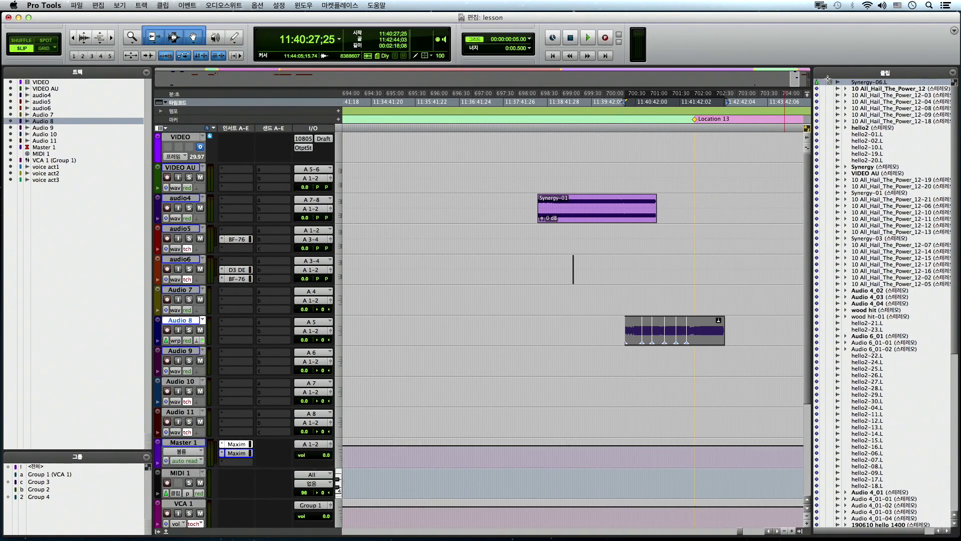
Turn off the file type display in the clip list.
click(953, 74)
mouse_move(912, 102)
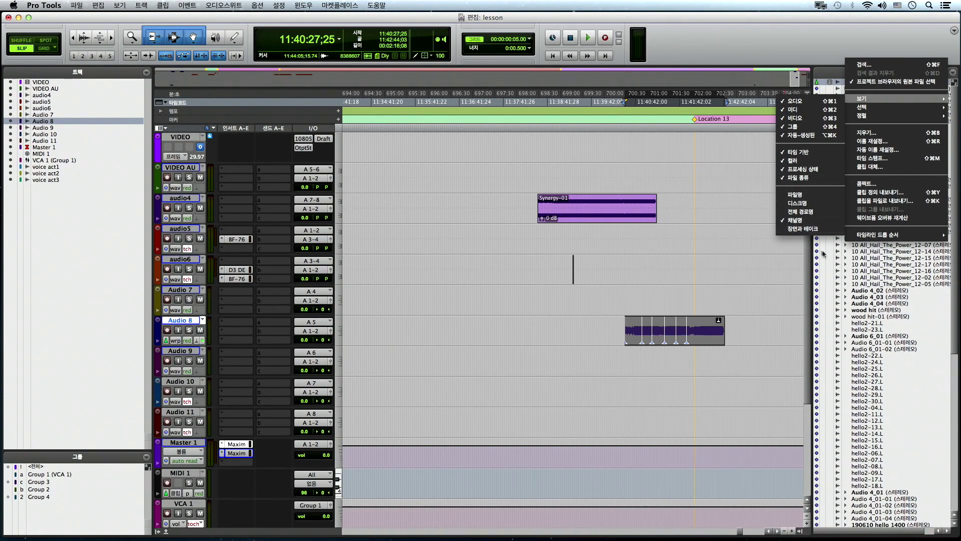
click(798, 178)
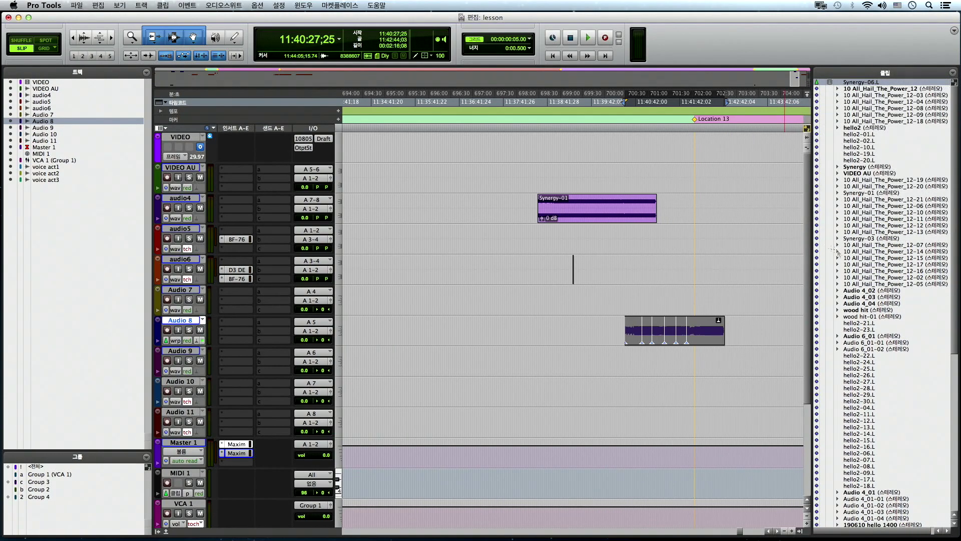
Turn the clip list's file type display back on and review the view settings.
click(953, 74)
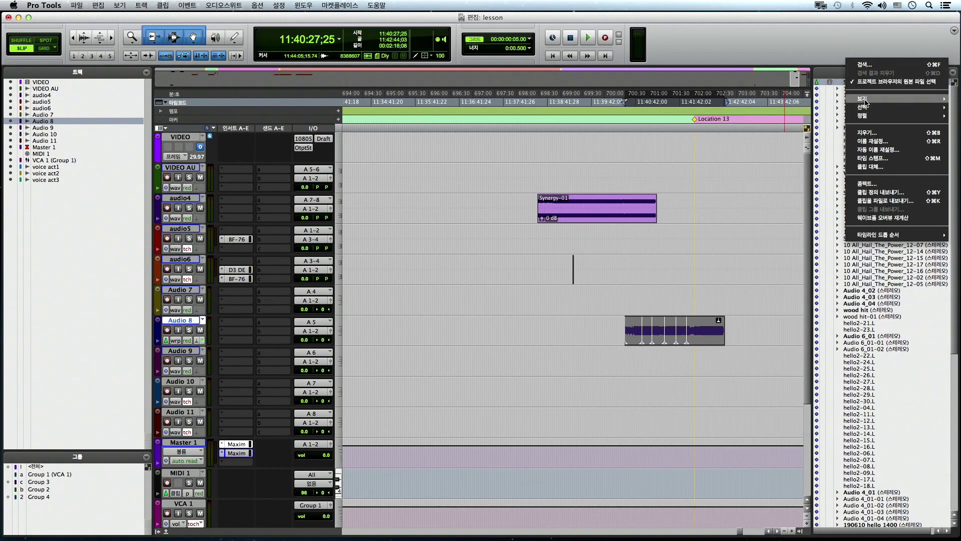
click(798, 178)
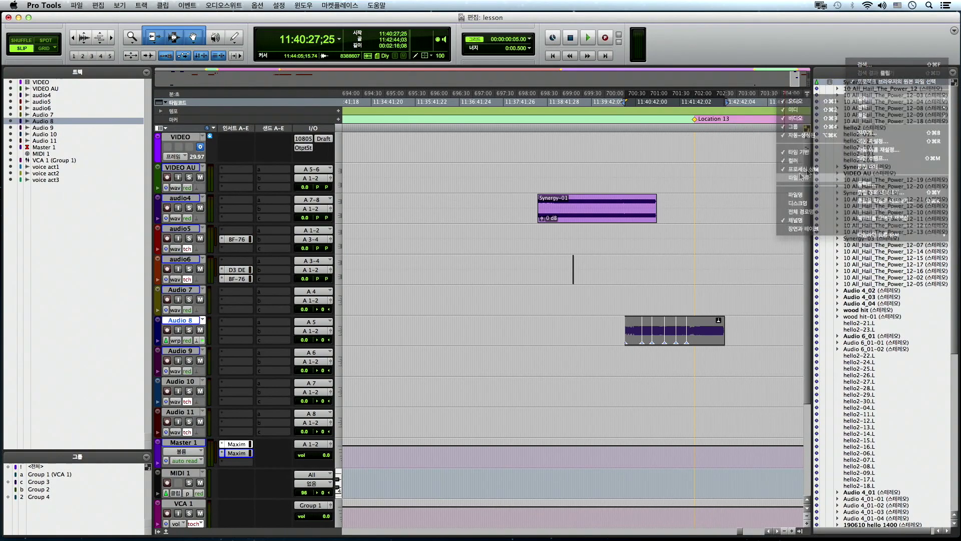
click(952, 75)
mouse_move(866, 99)
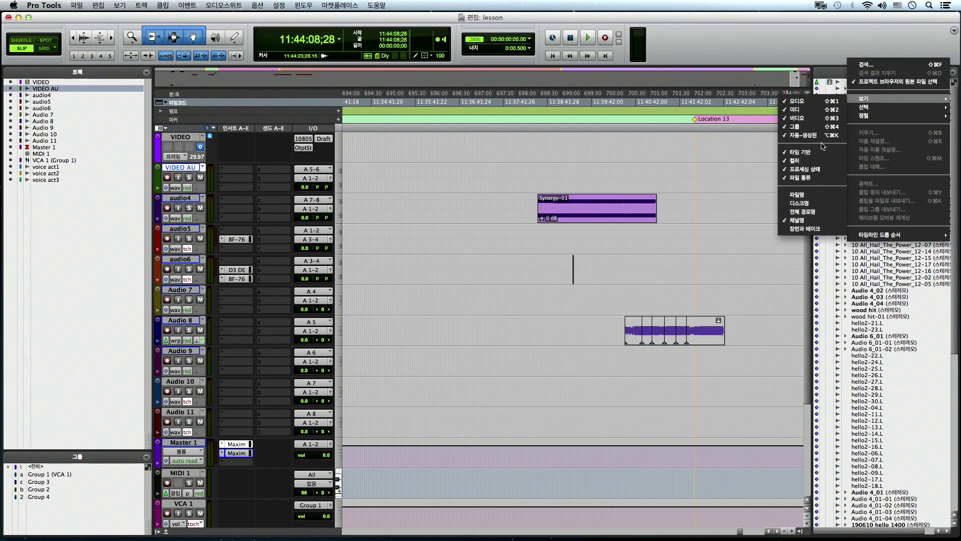
click(823, 152)
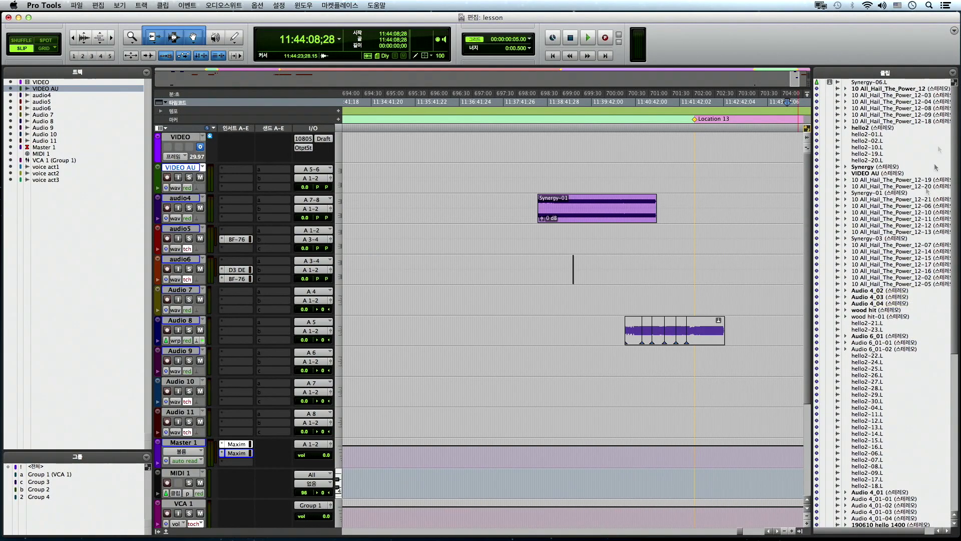
Turn on the file name display for clips in the clip list.
click(952, 72)
mouse_move(850, 100)
click(794, 194)
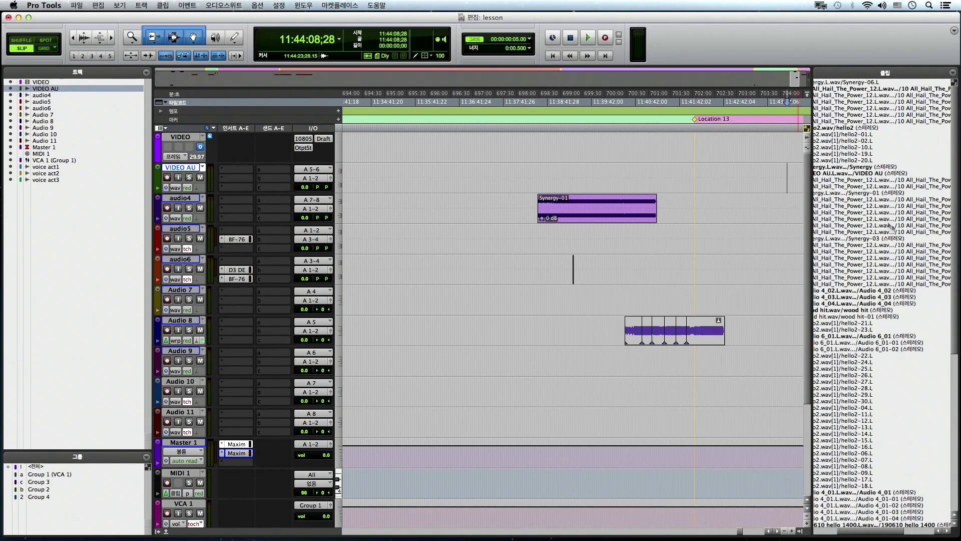
scroll(892, 226, right, 1)
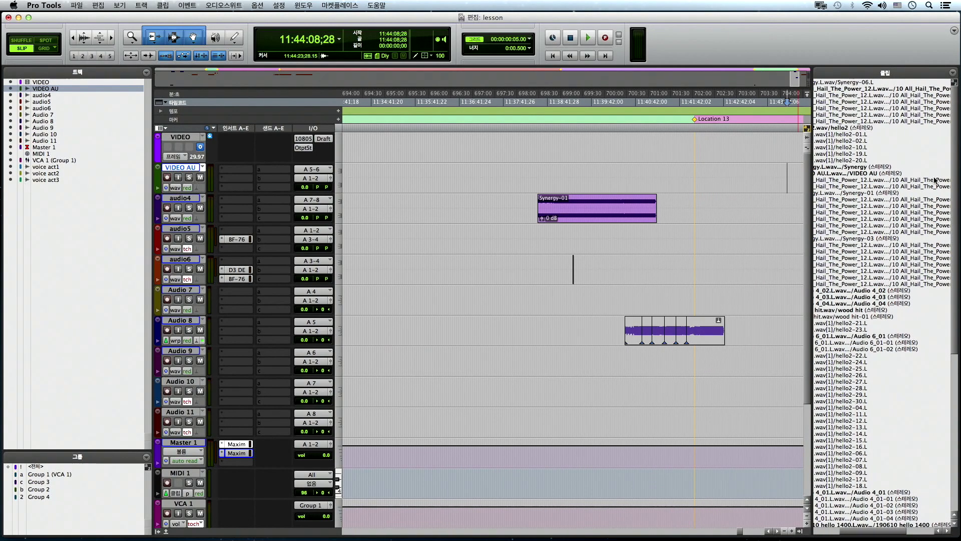
Add the disk name to the entries in the clip list.
click(952, 74)
mouse_move(861, 99)
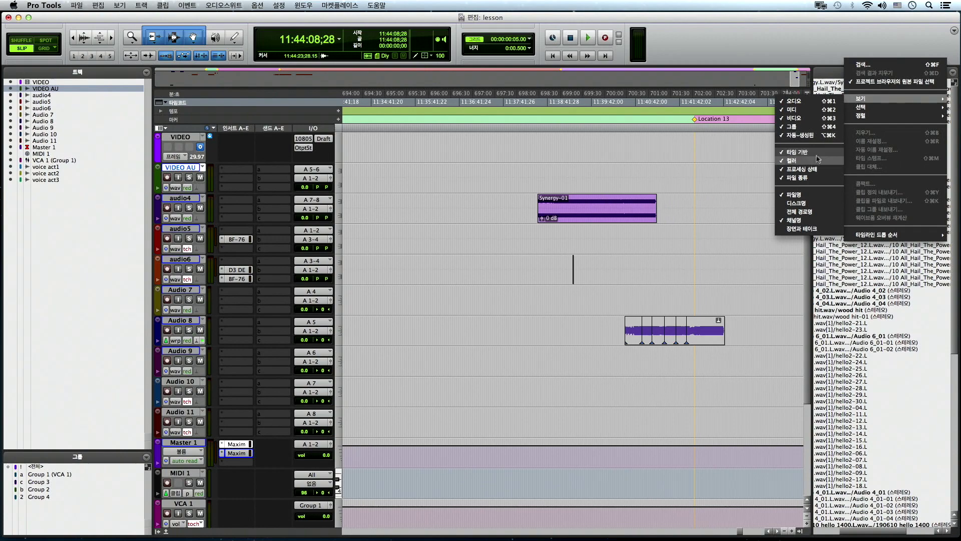
click(807, 202)
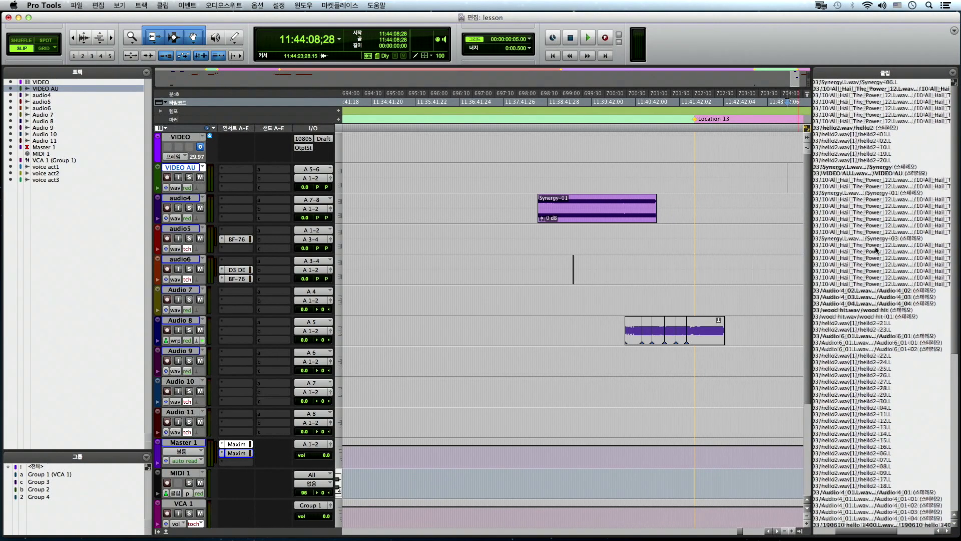
scroll(875, 246, left, 6)
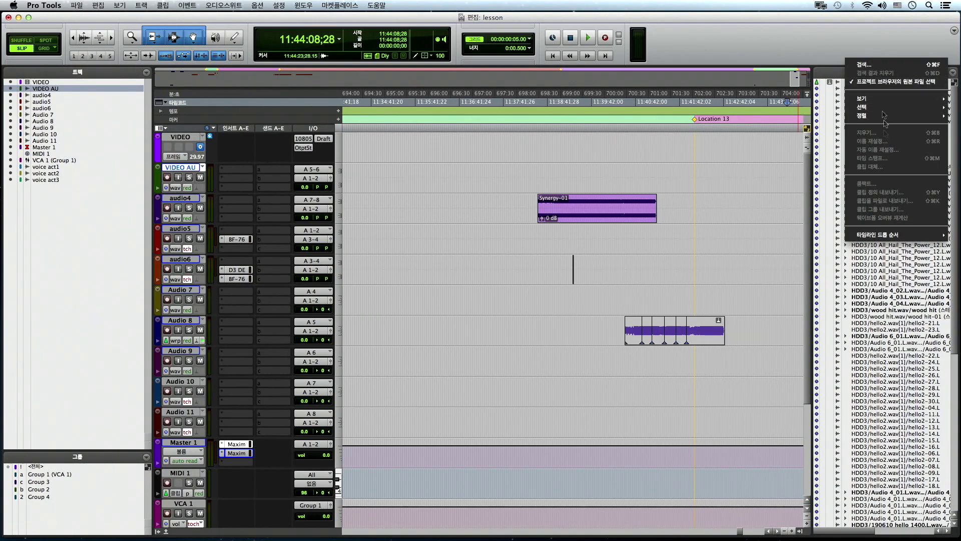
Turn off both the disk name and file name displays in the clip list.
mouse_move(876, 101)
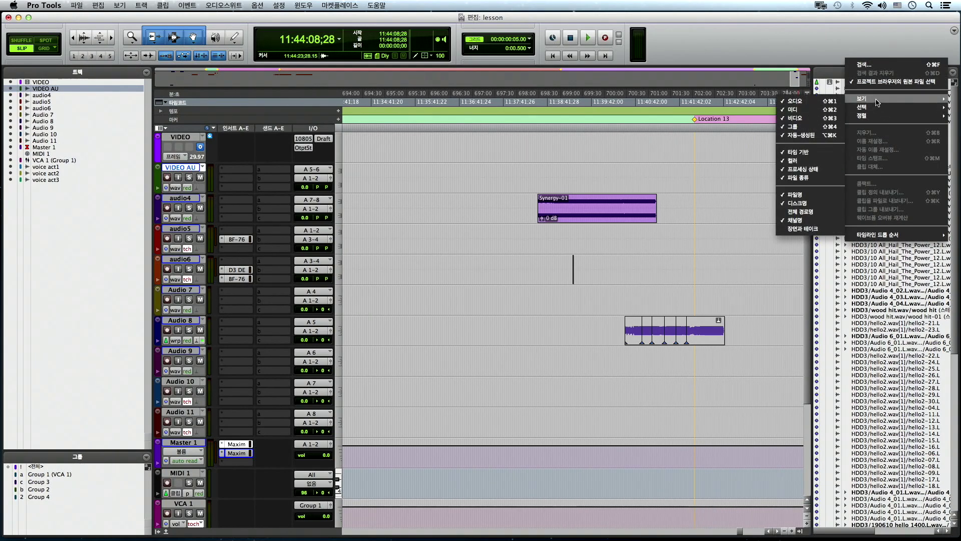
click(806, 203)
click(952, 74)
mouse_move(879, 99)
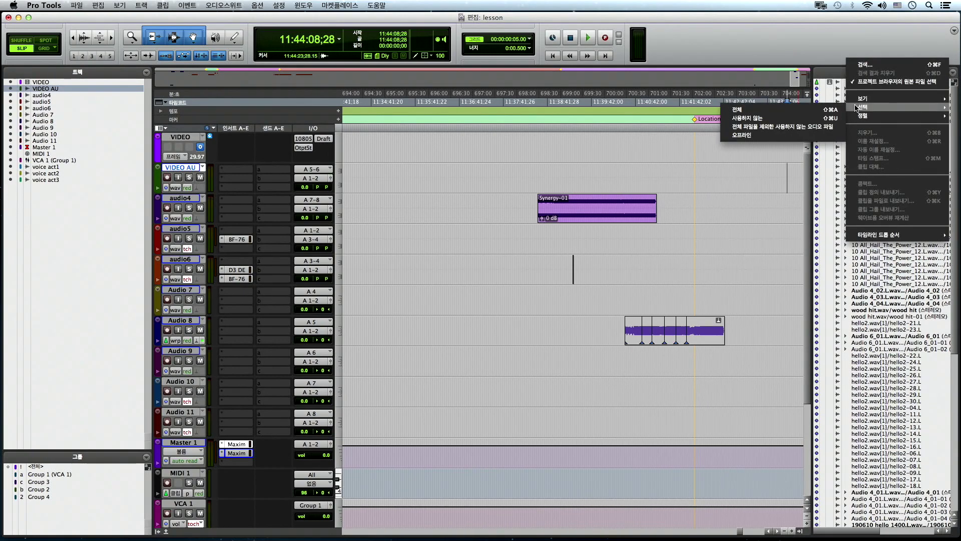
click(793, 194)
Turn on the full path display in the clip list and look through the paths.
click(951, 74)
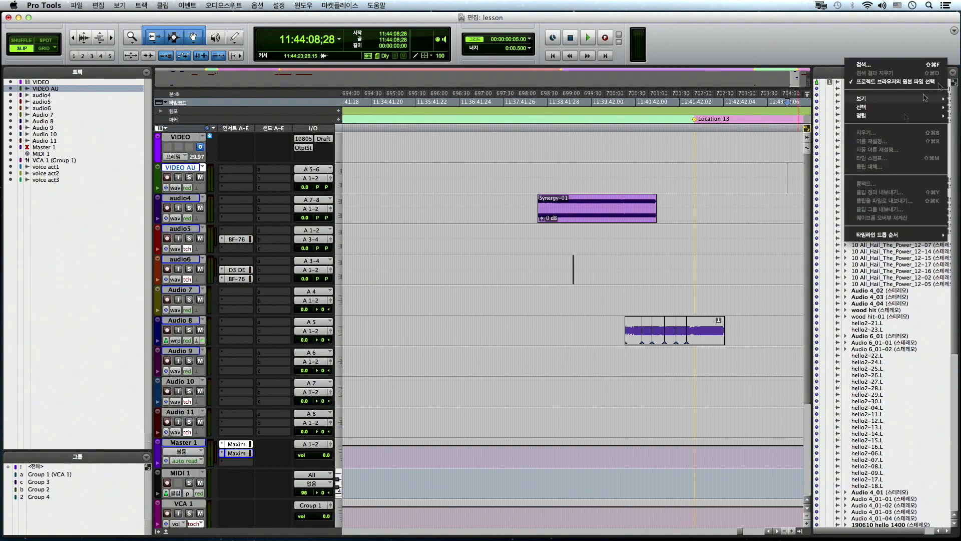
mouse_move(861, 98)
click(825, 228)
scroll(868, 245, right, 10)
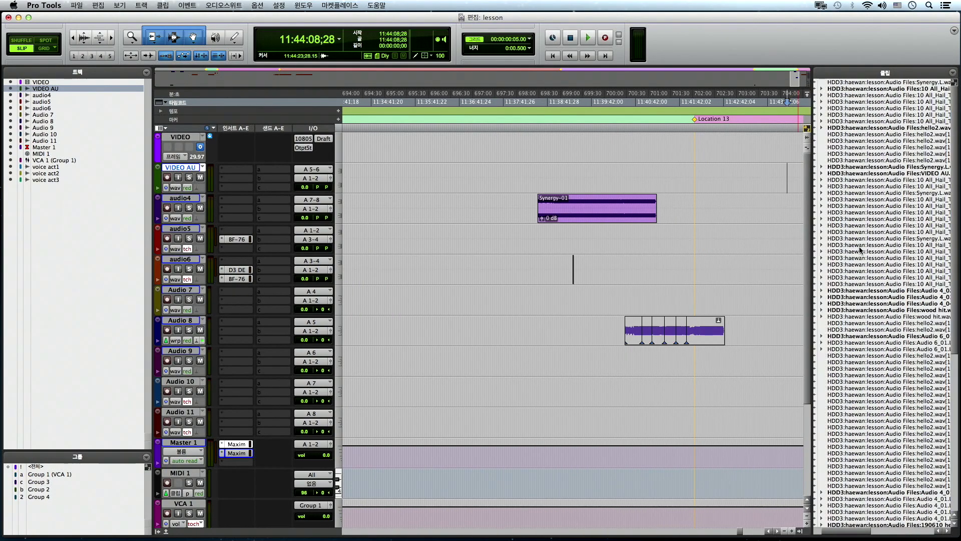
scroll(863, 277, left, 10)
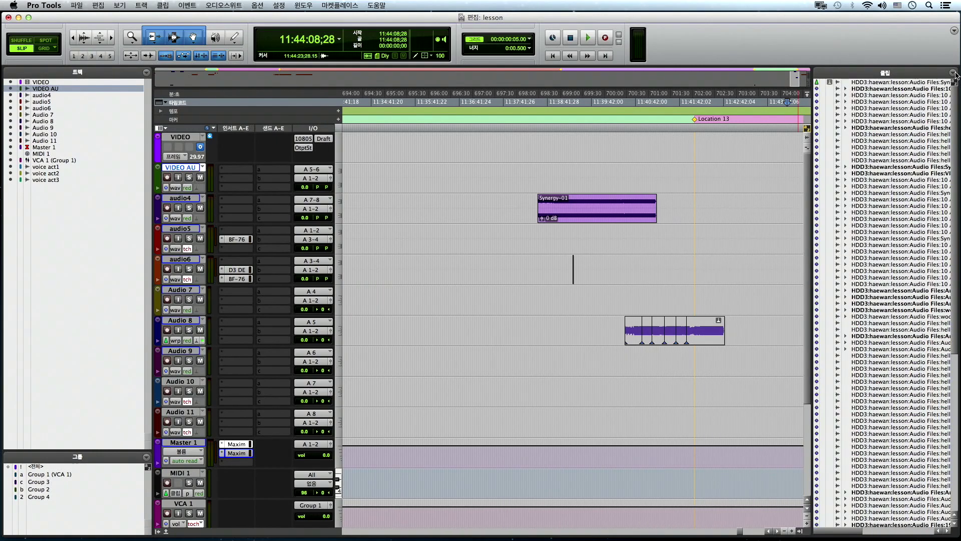
Turn off the full path display in the clip list.
click(952, 72)
mouse_move(905, 101)
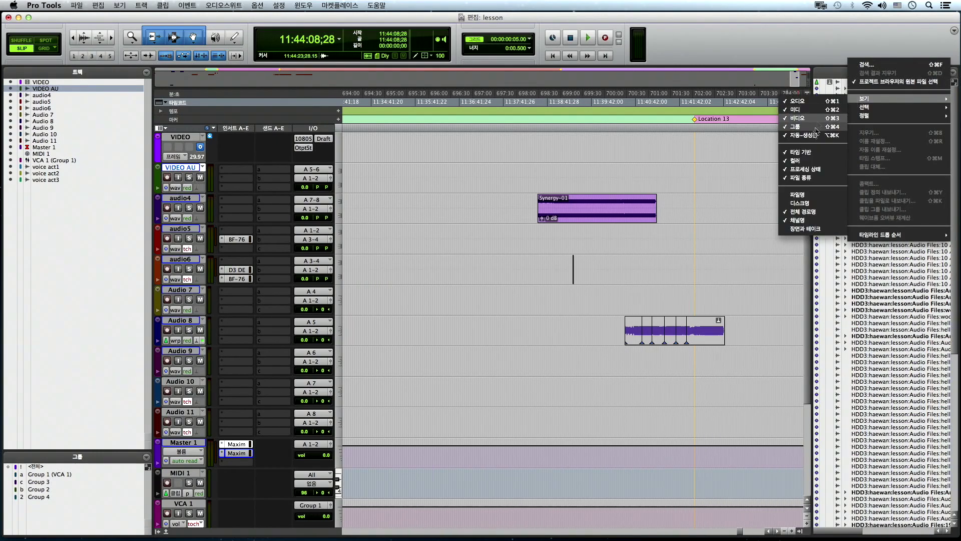
click(811, 213)
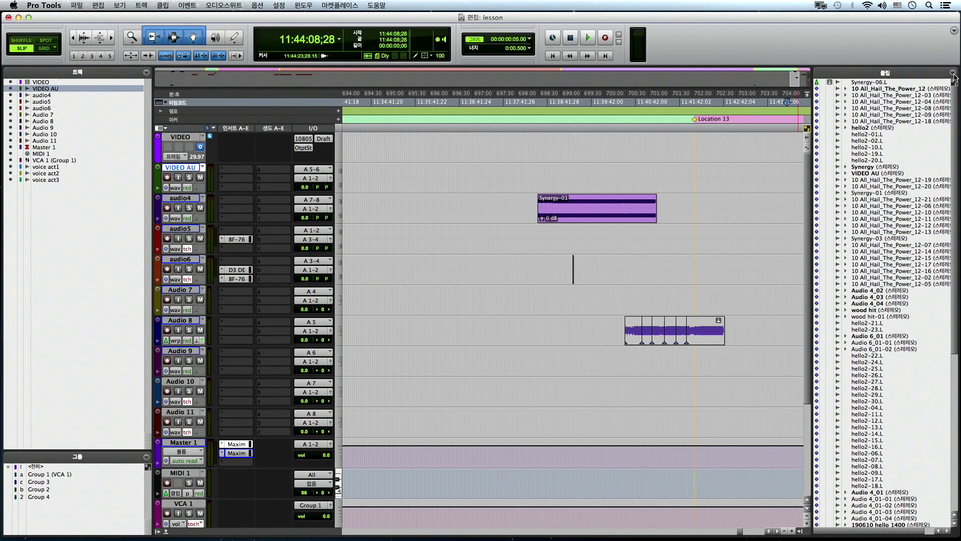
Review the channel name and scene and take options in the clip list's view settings.
click(953, 72)
mouse_move(862, 99)
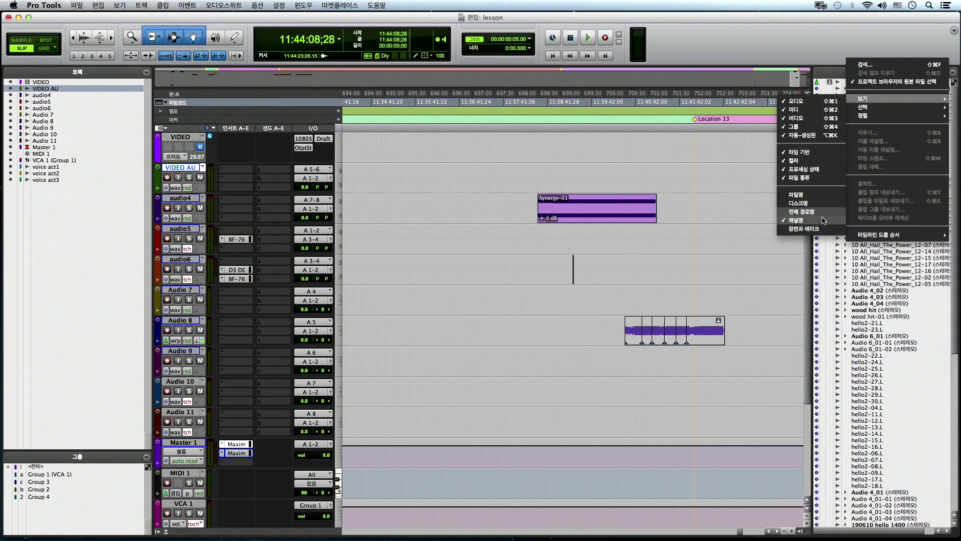
click(798, 239)
Select all clips in the clip list.
click(954, 74)
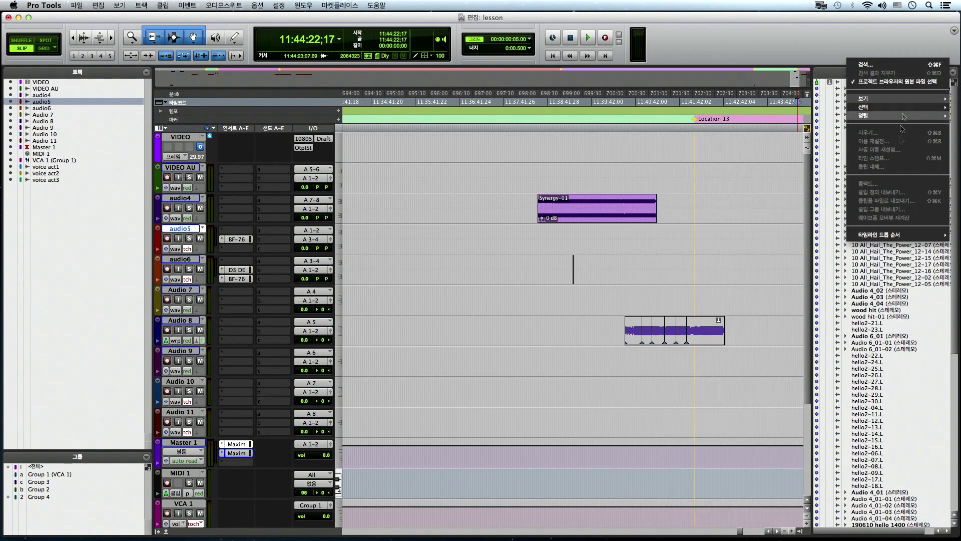
mouse_move(880, 101)
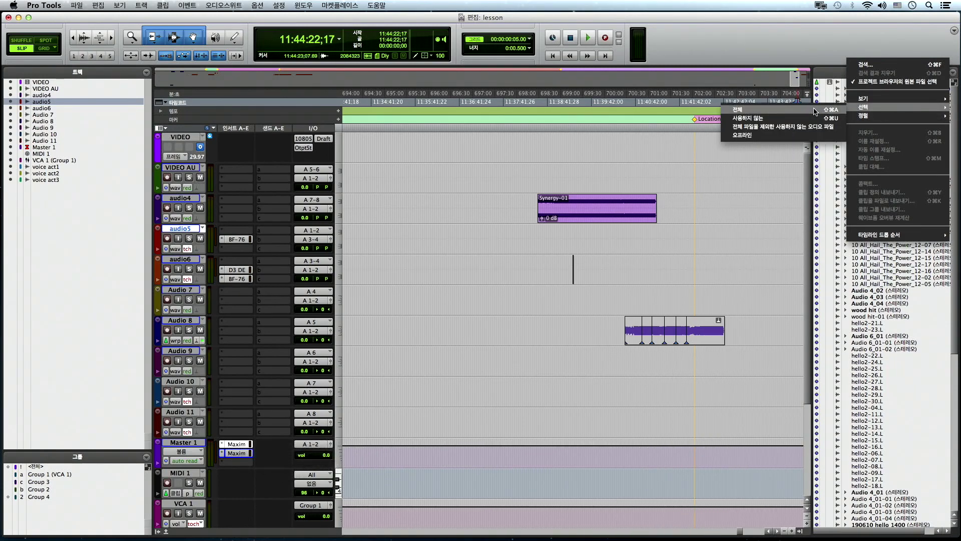
click(815, 111)
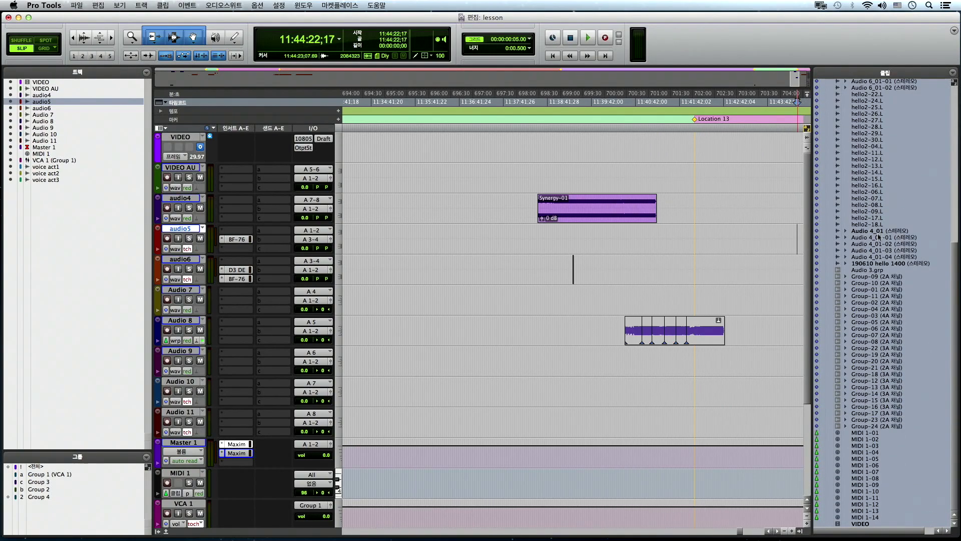
drag(879, 100, 709, 142)
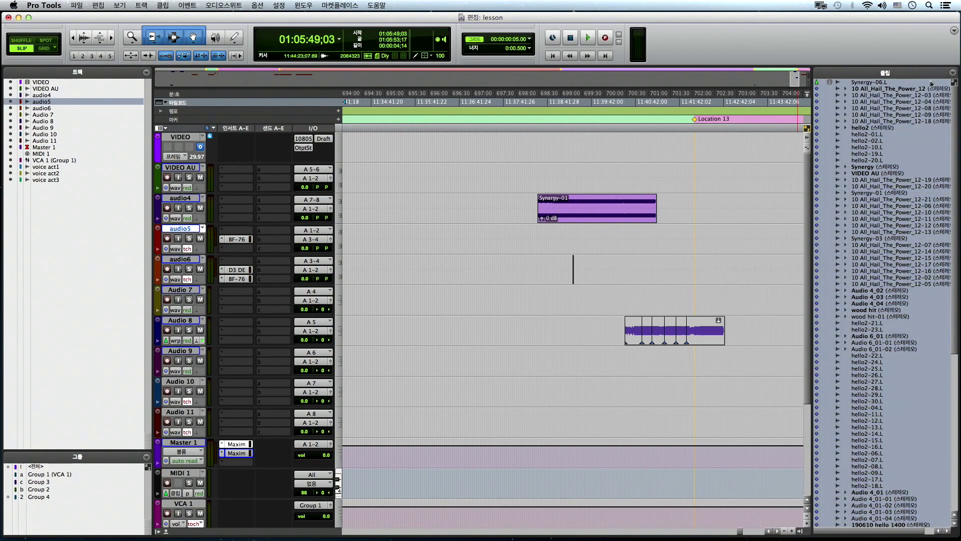
Select only the unused clips in the clip list.
click(952, 73)
mouse_move(890, 105)
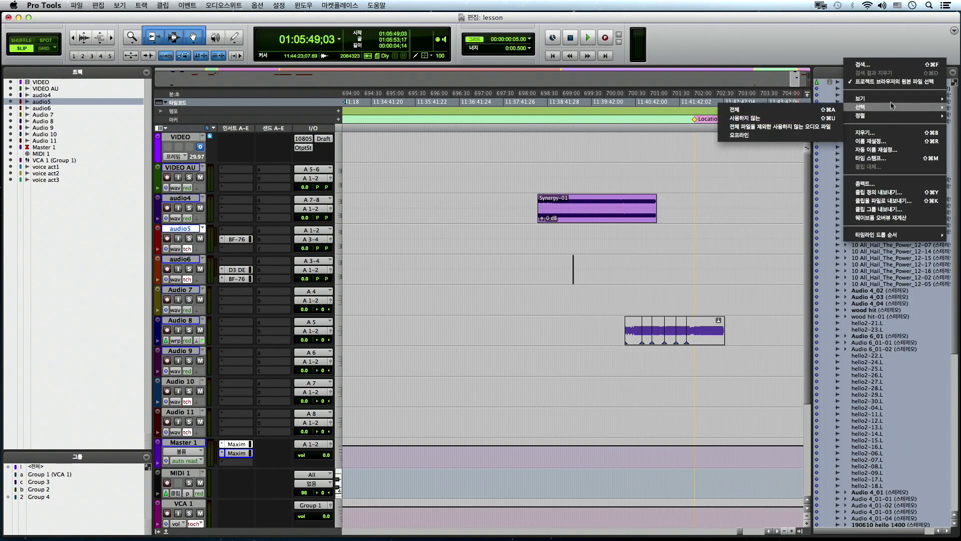
click(745, 118)
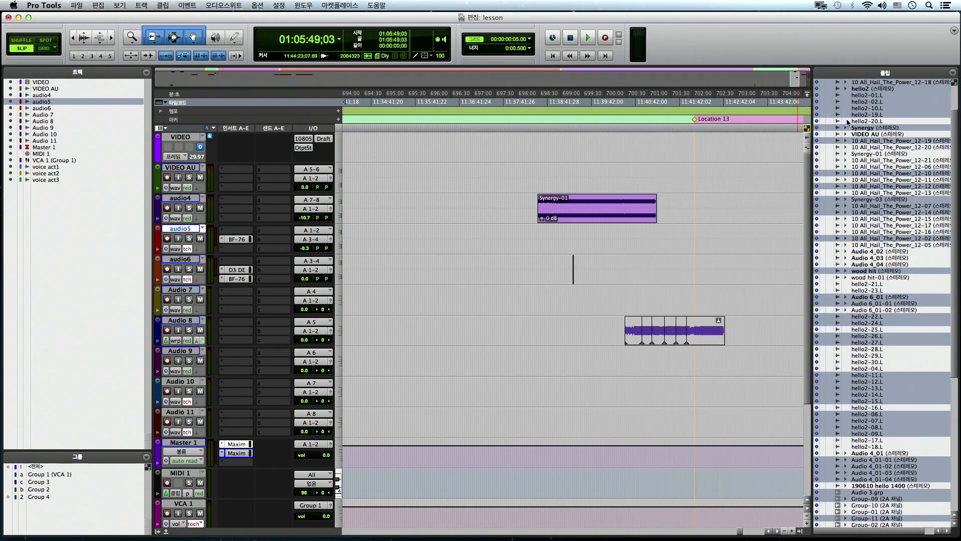
Select everything in the timeline across all tracks to highlight the used clips in the clip list.
key(super+bracketleft)
key(super+bracketleft)
key(super+bracketleft)
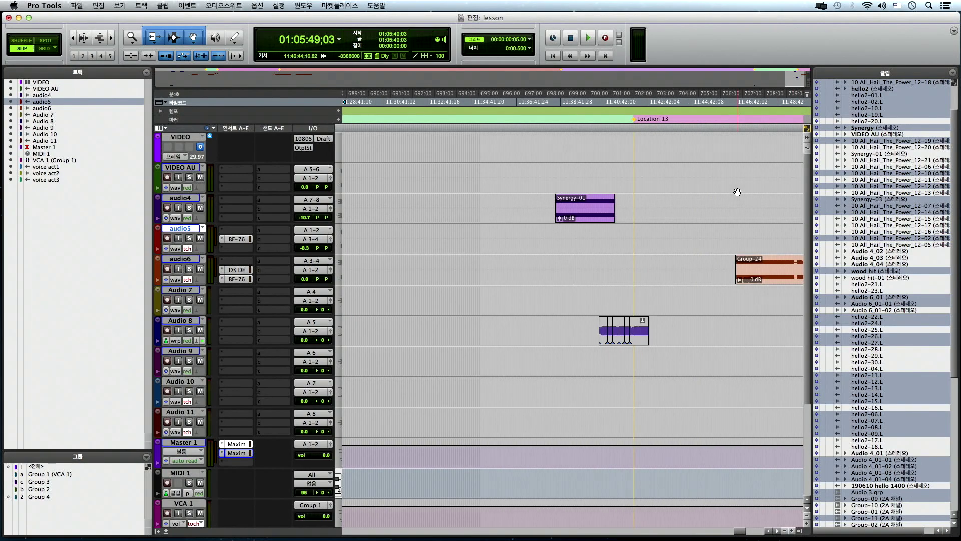
key(super+a)
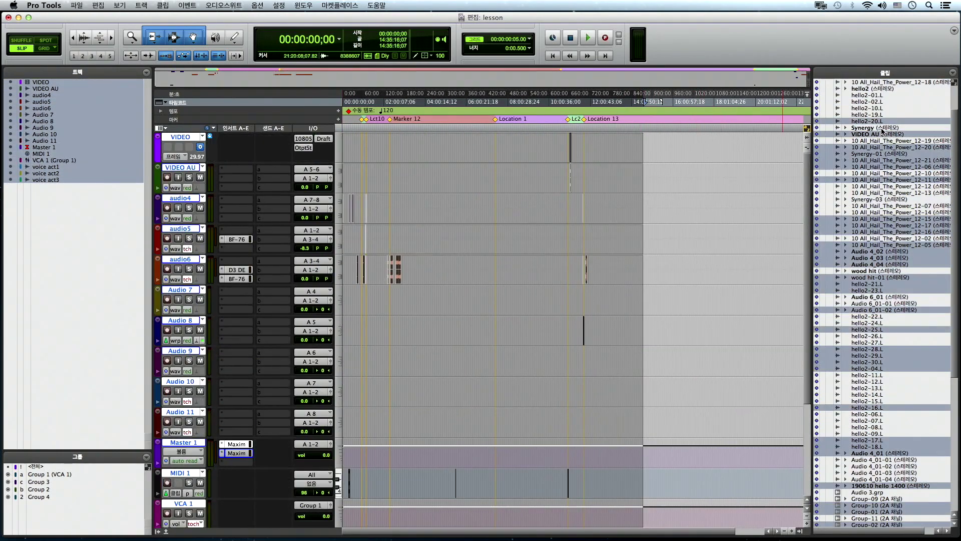
Review the clip list's selection options and reselect the timeline back to its start across all tracks to highlight the used clips.
click(953, 72)
mouse_move(911, 107)
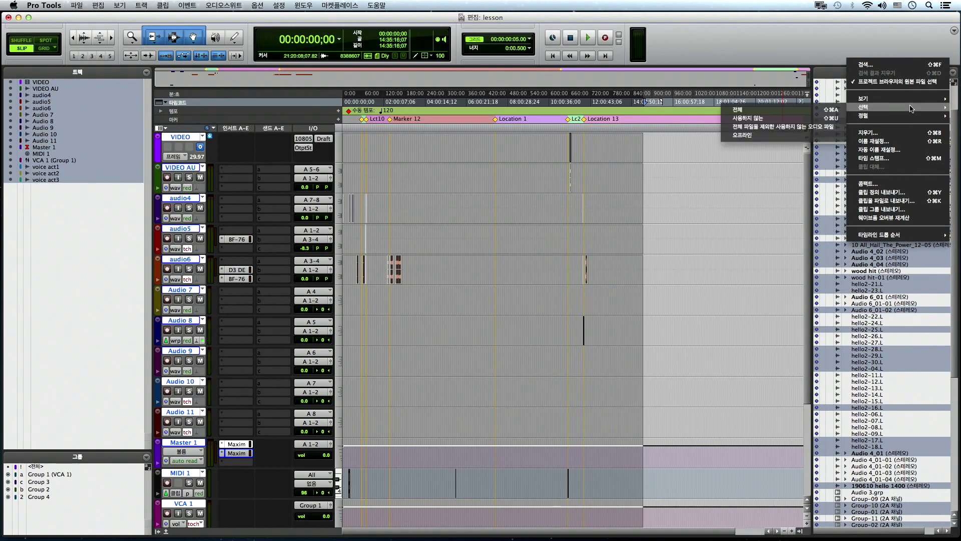
click(798, 119)
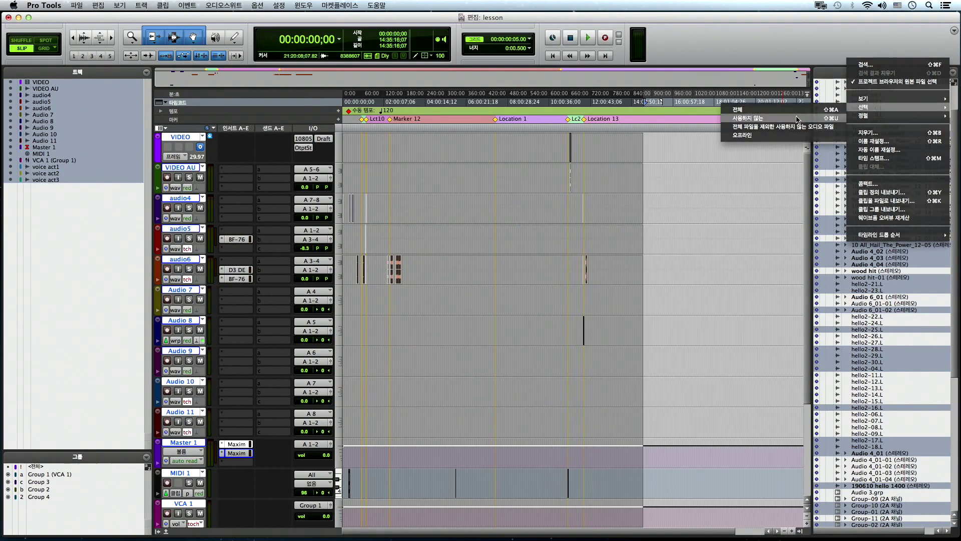
click(625, 145)
key(shift+Return)
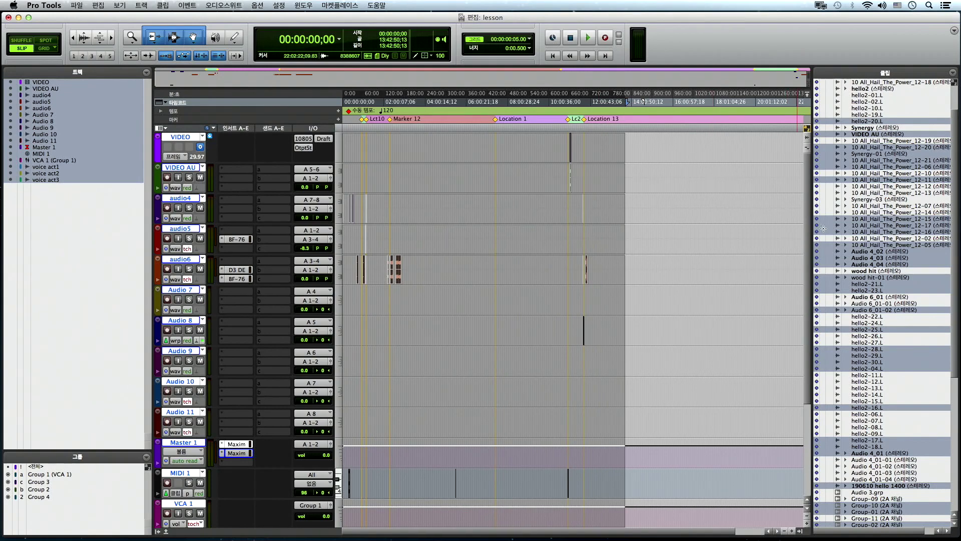
Try the clip list selections for unused audio except whole files and for offline clips.
click(954, 75)
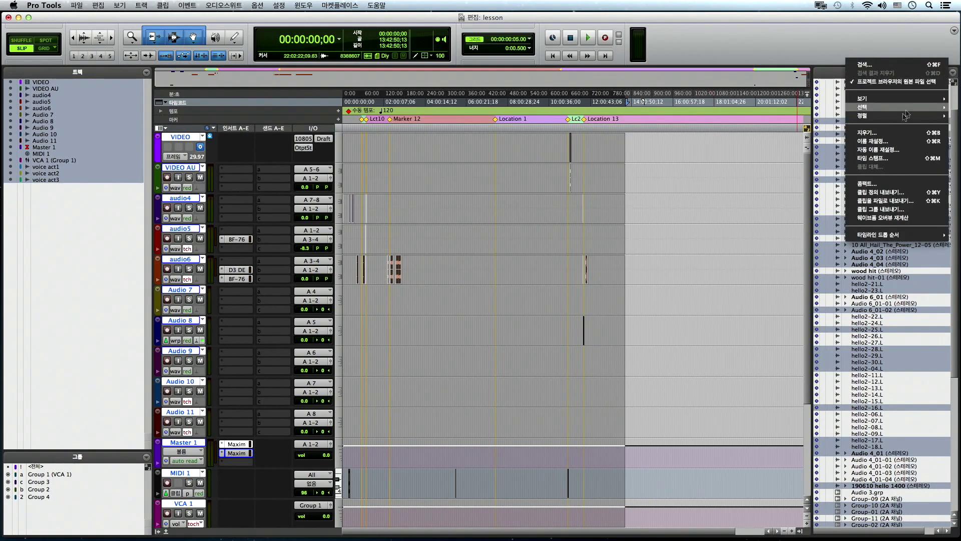
mouse_move(861, 106)
click(825, 127)
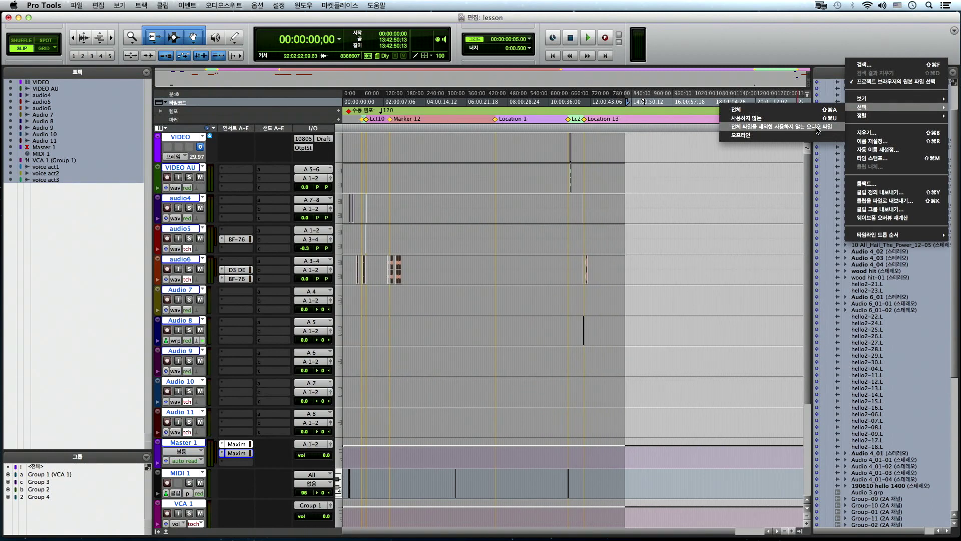
click(777, 136)
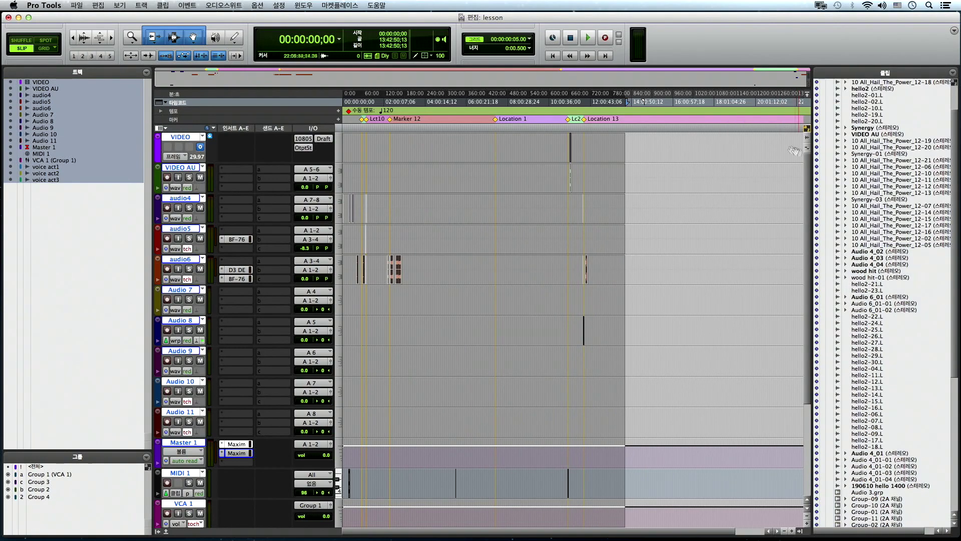
click(784, 150)
Switch to Finder, open the session's Audio Files folder and select the left and right 190610 WAV files.
key(super+Tab)
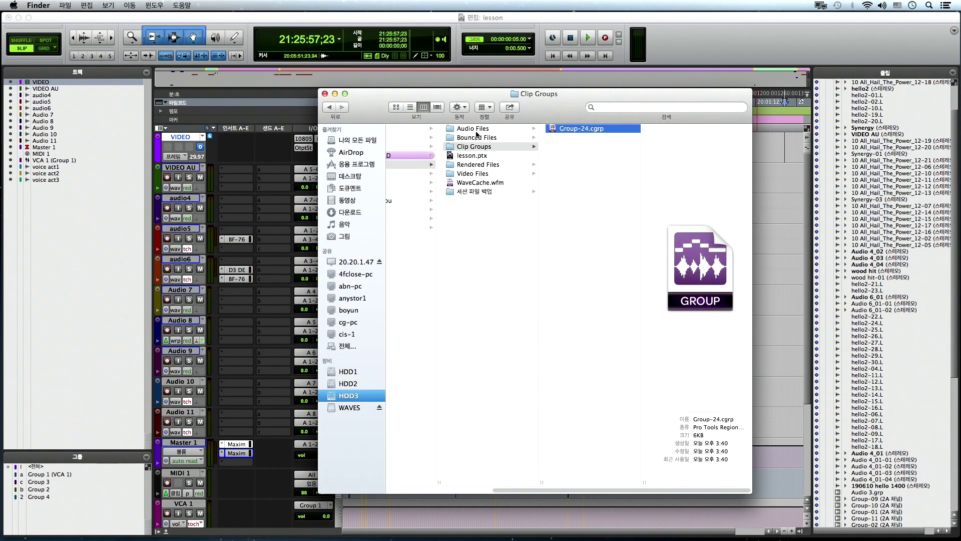
click(473, 129)
click(577, 131)
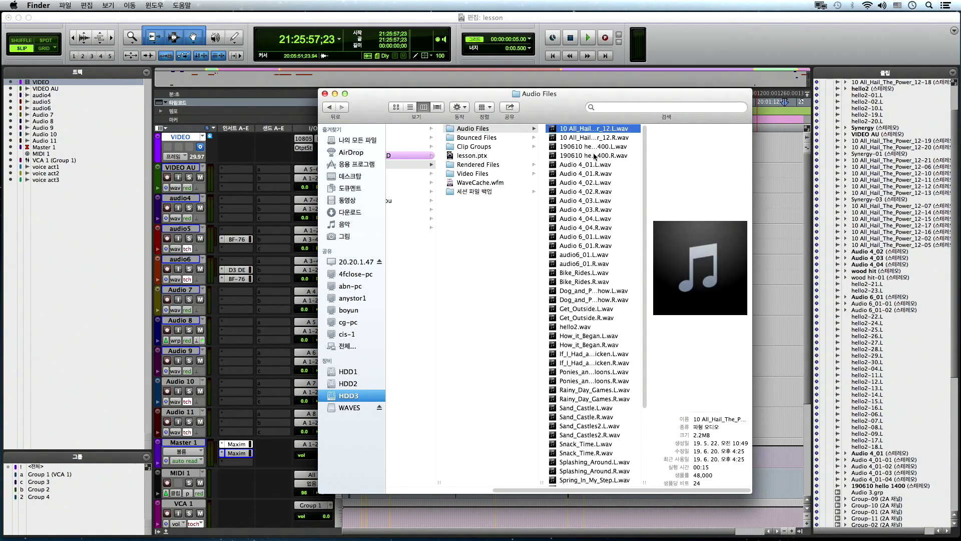
click(593, 156)
shift+click(597, 146)
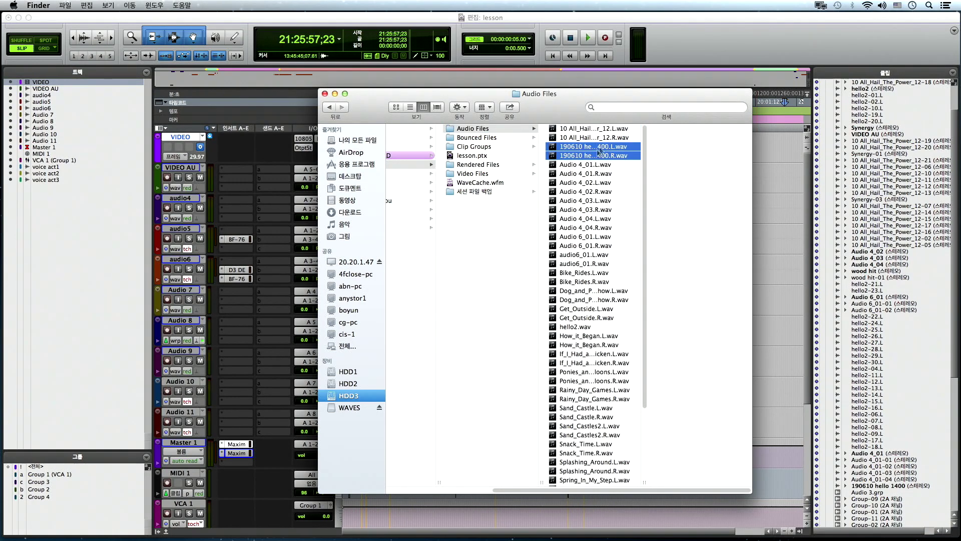
Return to Pro Tools and place the edit cursor across several tracks in the empty part of the timeline.
click(774, 139)
drag(751, 139, 752, 297)
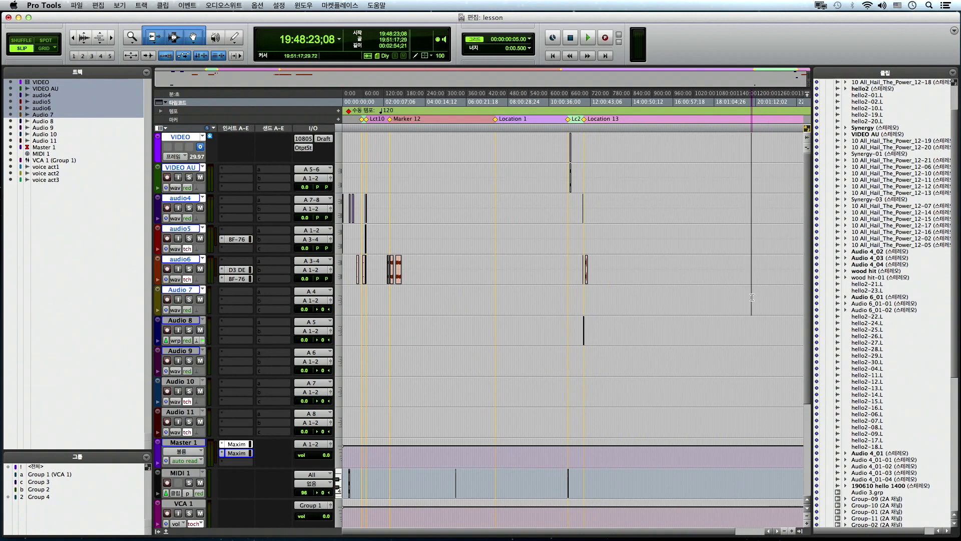
drag(738, 333, 725, 139)
click(954, 73)
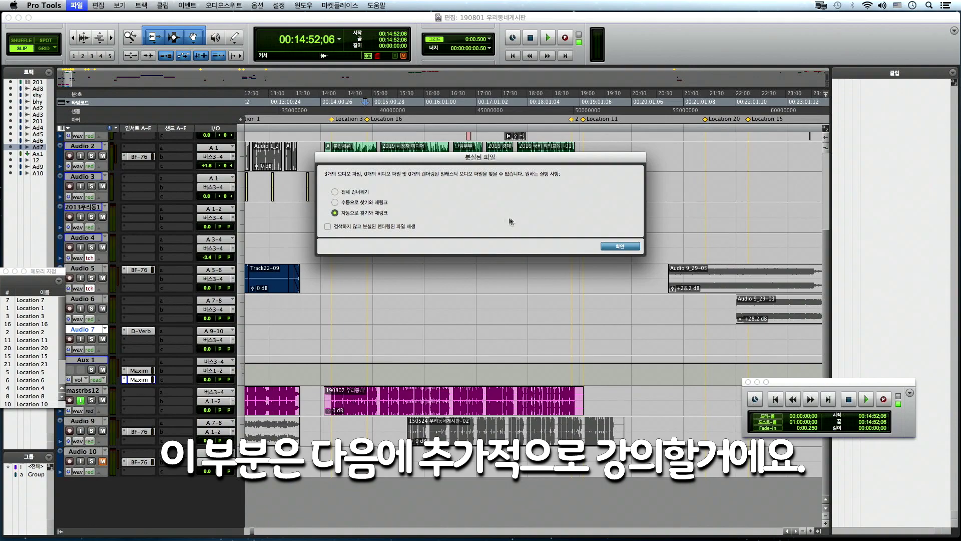
Skip all missing files for the 190801 우리동네게시판 session and close it.
click(349, 192)
click(619, 246)
key(super+shift+w)
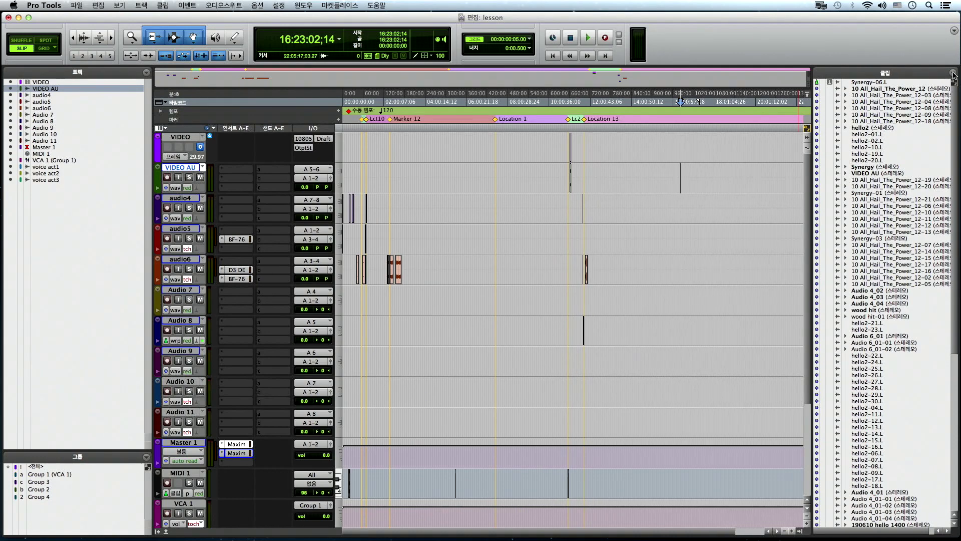
Review the clip list's sort options and select a range from about 00:27:40 to 19:11:58 on the VIDEO AU track.
click(953, 74)
mouse_move(907, 100)
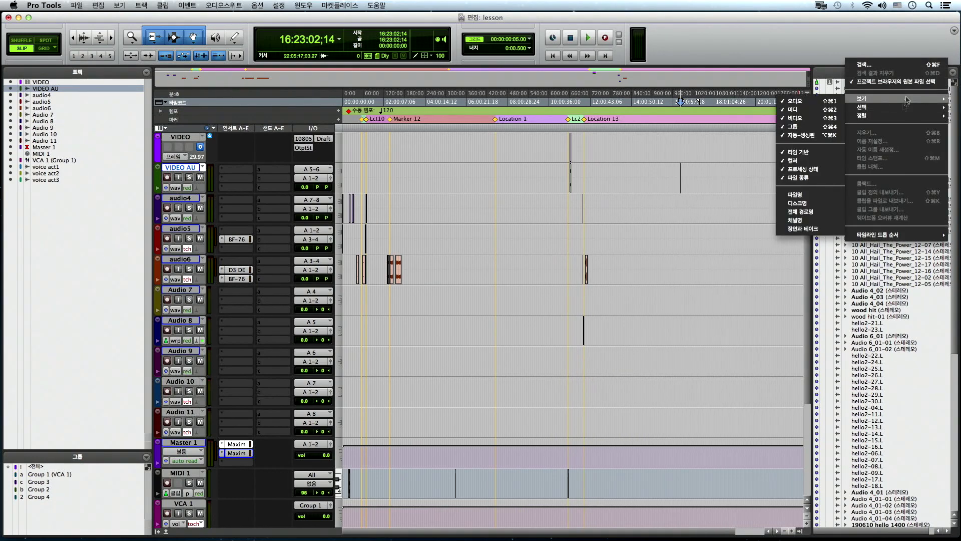
mouse_move(871, 116)
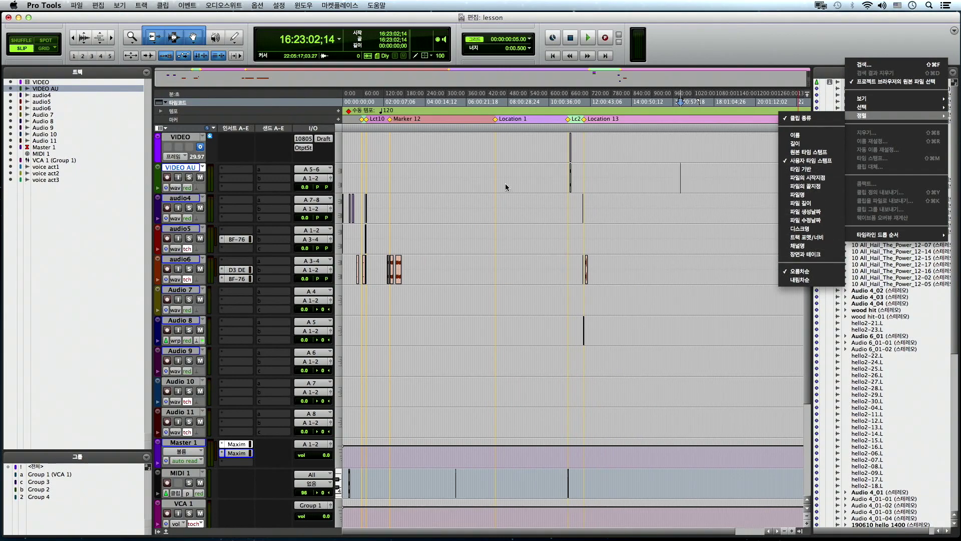
click(398, 167)
drag(352, 170, 738, 171)
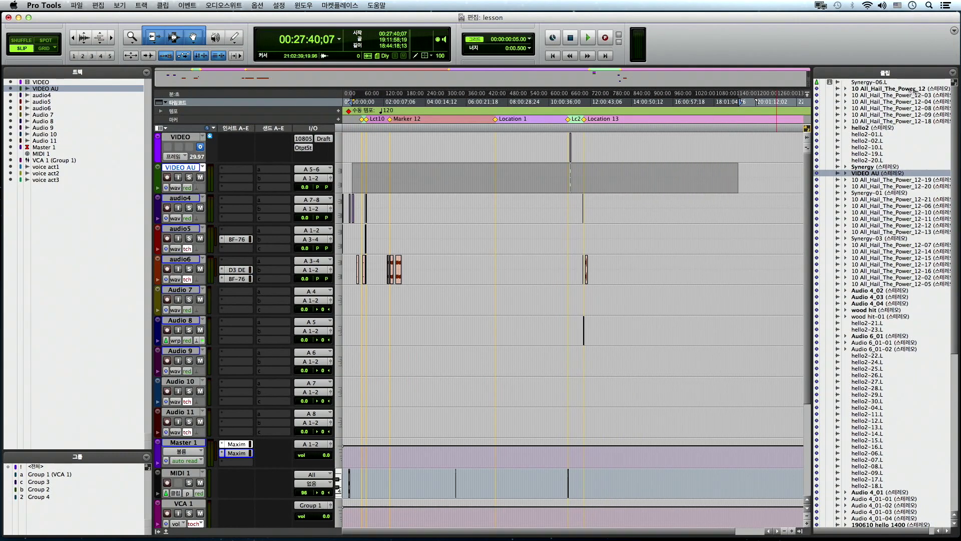
Sort the clip list in descending order and check the order of the clips through the list.
click(952, 74)
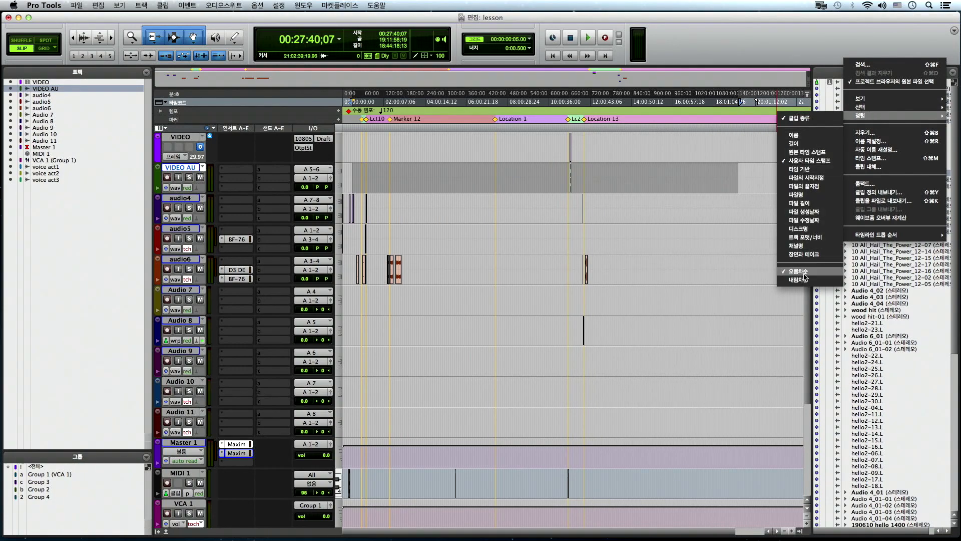
click(805, 280)
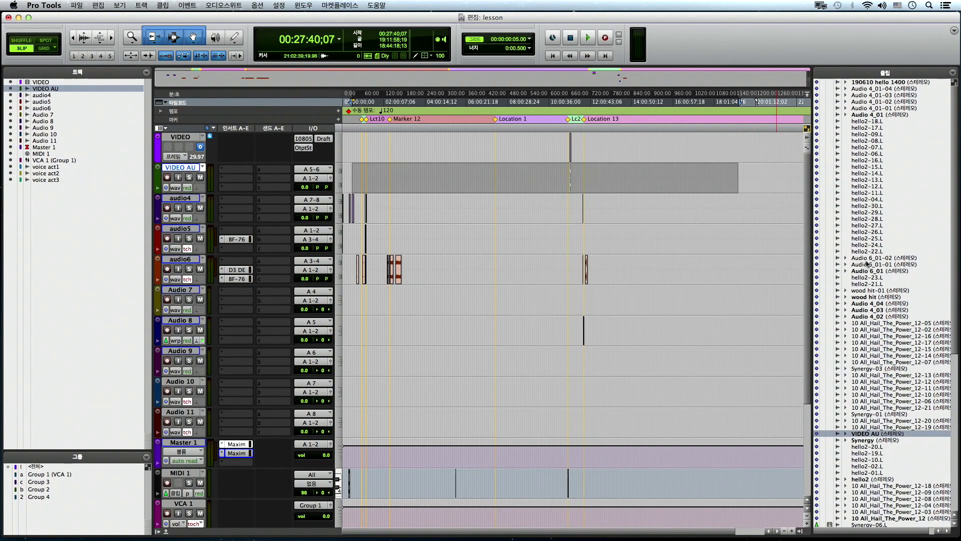
scroll(871, 267, down, 10)
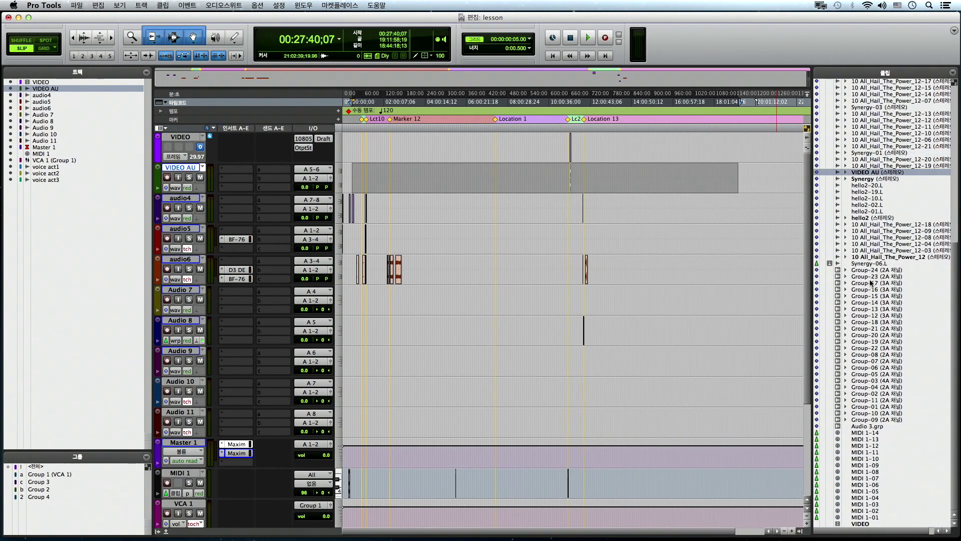
scroll(871, 282, up, 10)
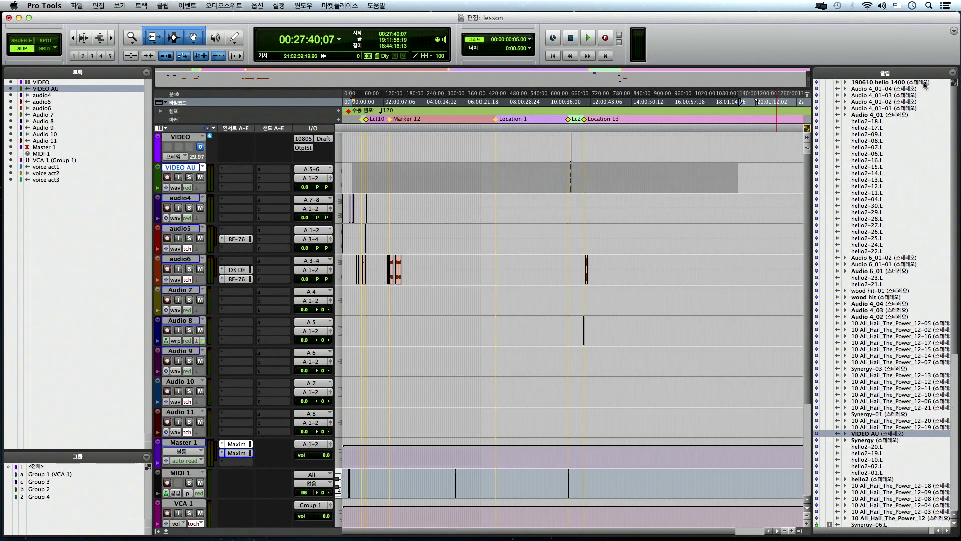
Set the clip list back to ascending order and look through the audio, group and MIDI clips.
click(951, 75)
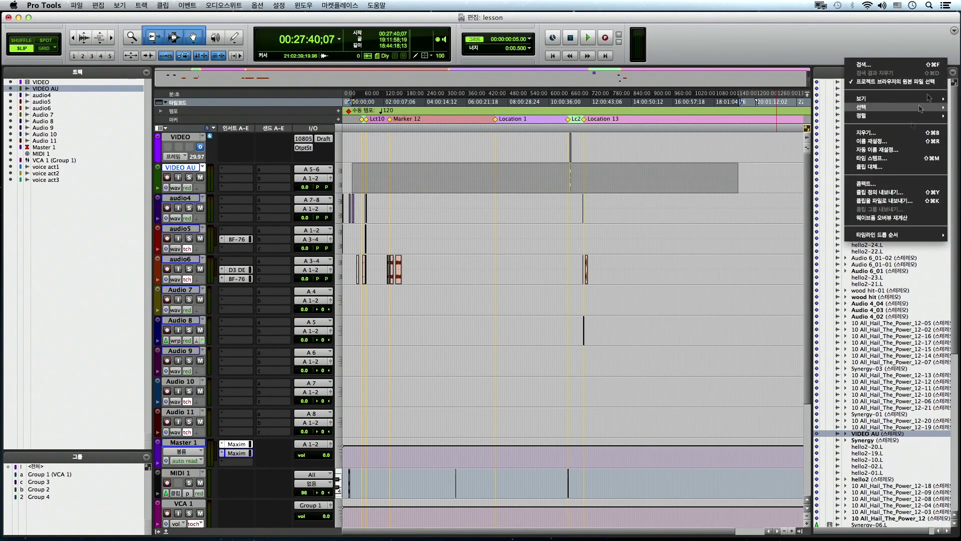
mouse_move(881, 115)
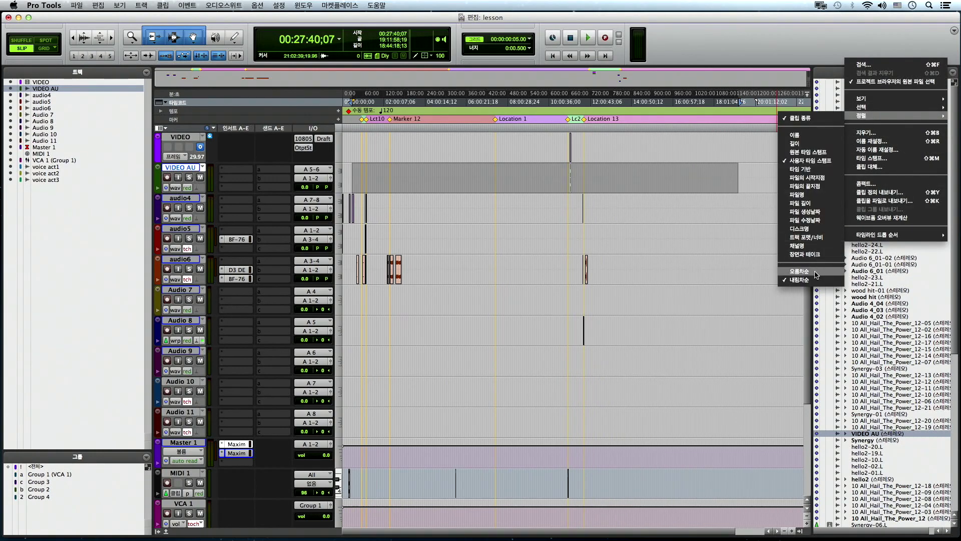
click(816, 271)
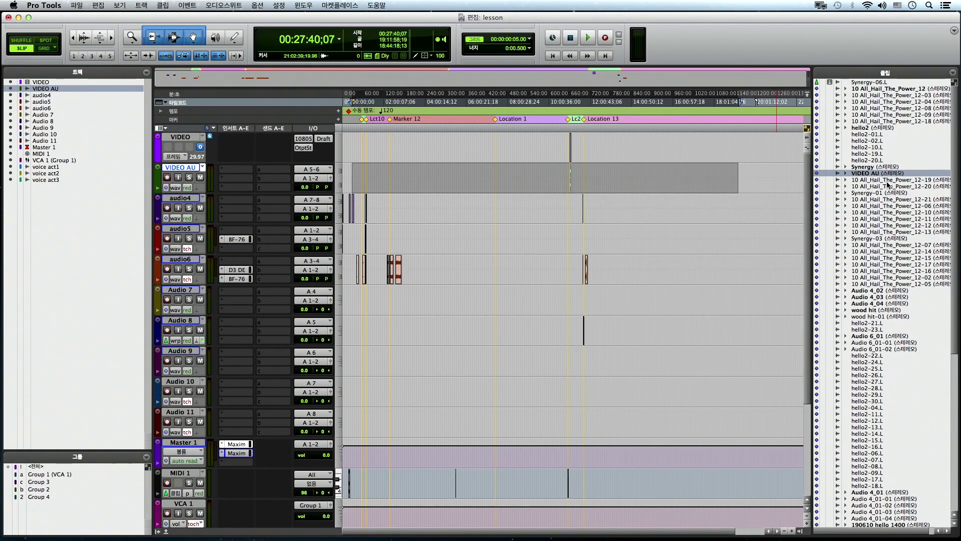
scroll(886, 184, down, 15)
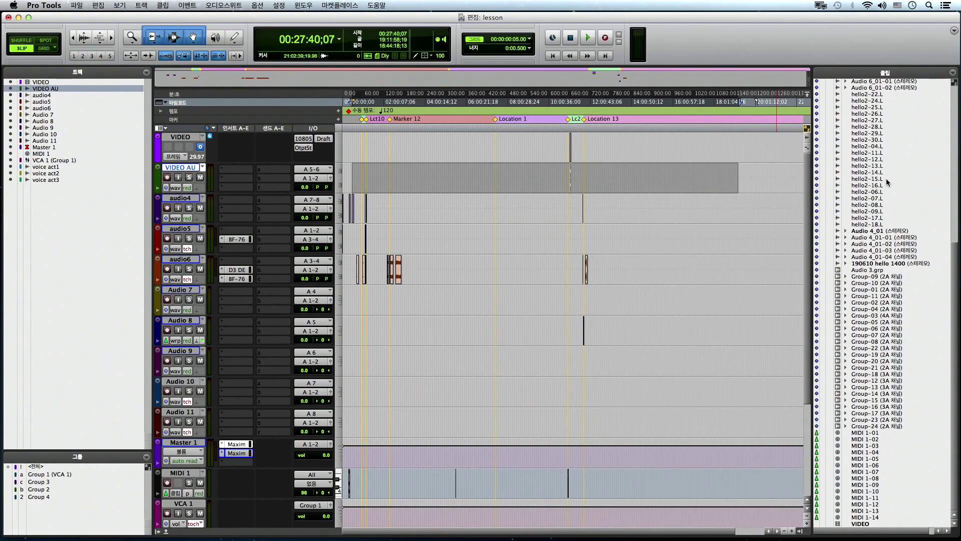
scroll(885, 179, up, 5)
scroll(884, 180, down, 5)
scroll(821, 197, up, 3)
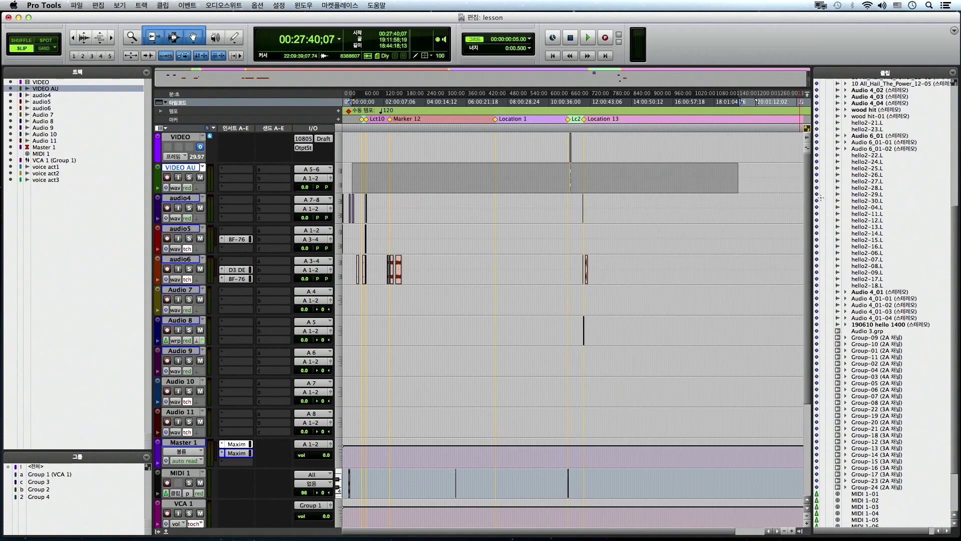
scroll(869, 218, up, 8)
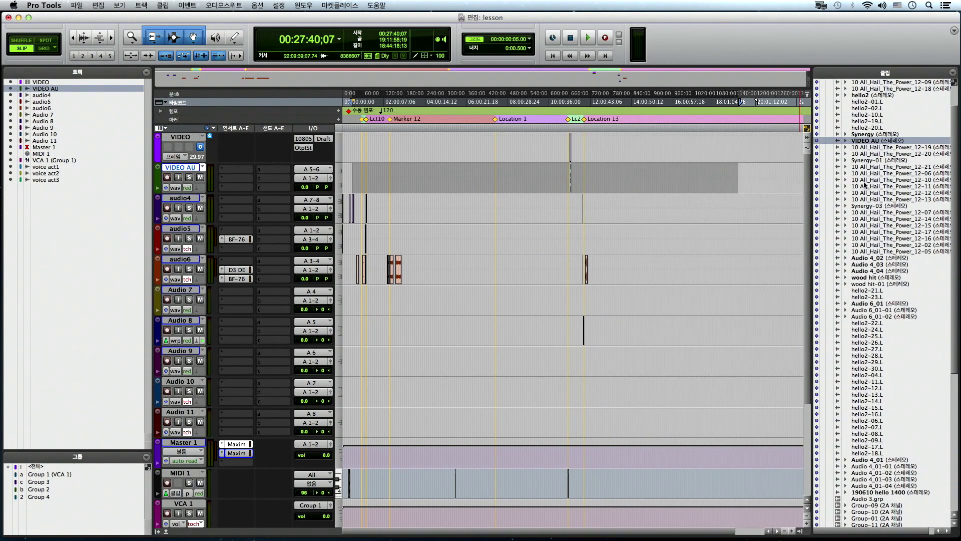
scroll(864, 185, up, 2)
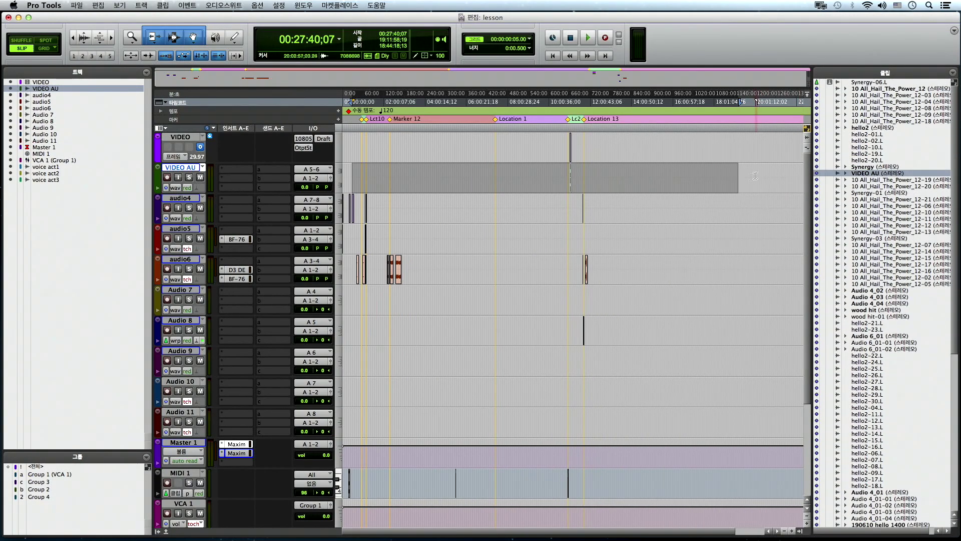
Close the lesson session.
click(737, 181)
key(super+shift+w)
click(482, 231)
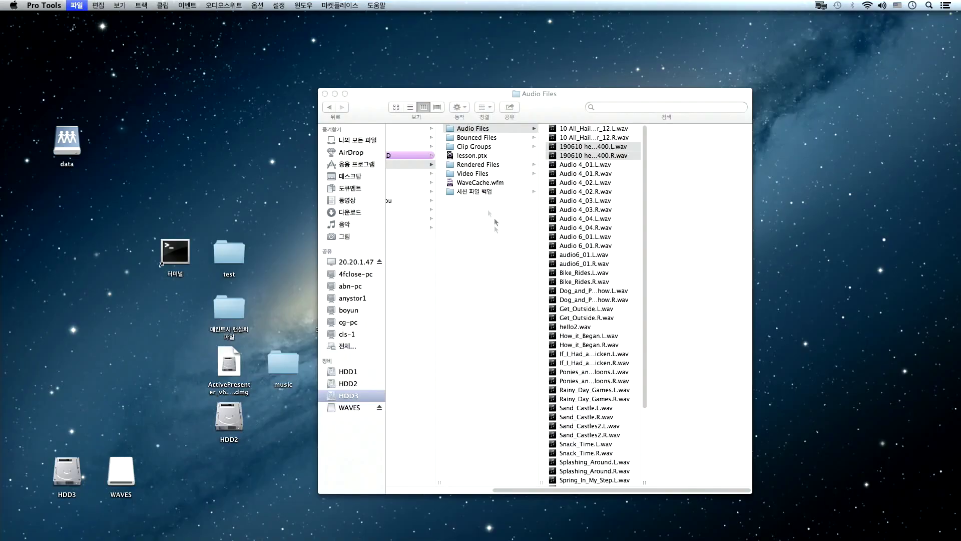
Open the recent session 190801 우리동네게시판.ptx and skip all of its missing files.
click(76, 5)
mouse_move(92, 39)
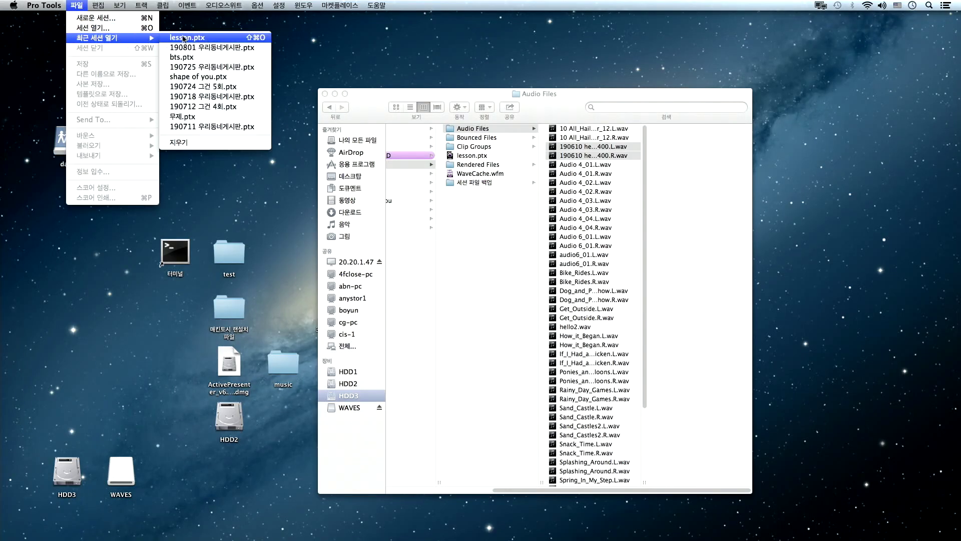
click(195, 47)
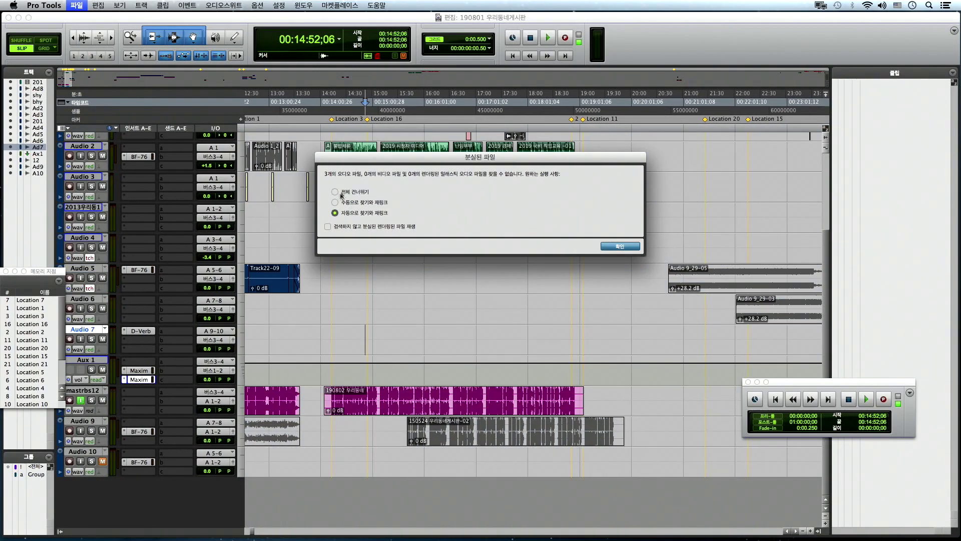
click(341, 193)
click(620, 245)
Sort this session's clip list in descending order.
click(953, 72)
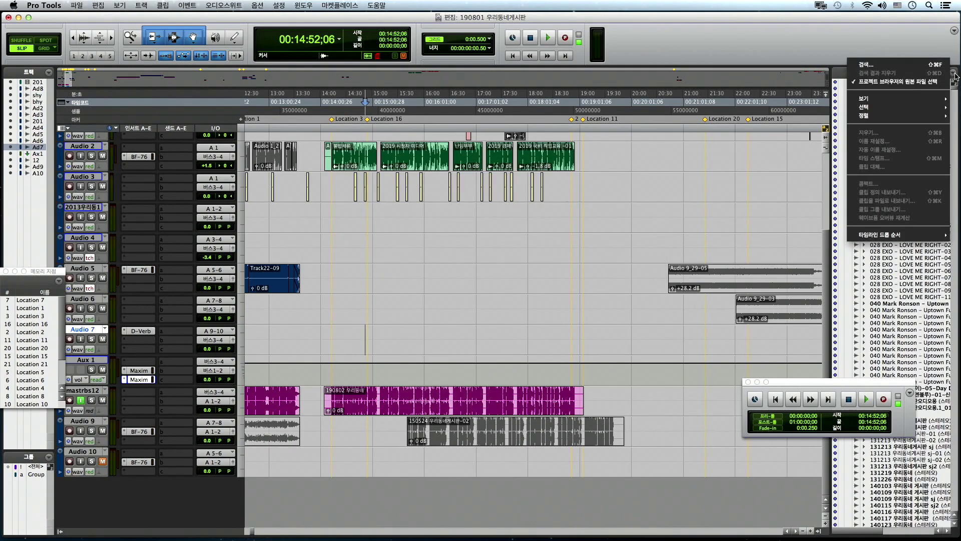
mouse_move(896, 117)
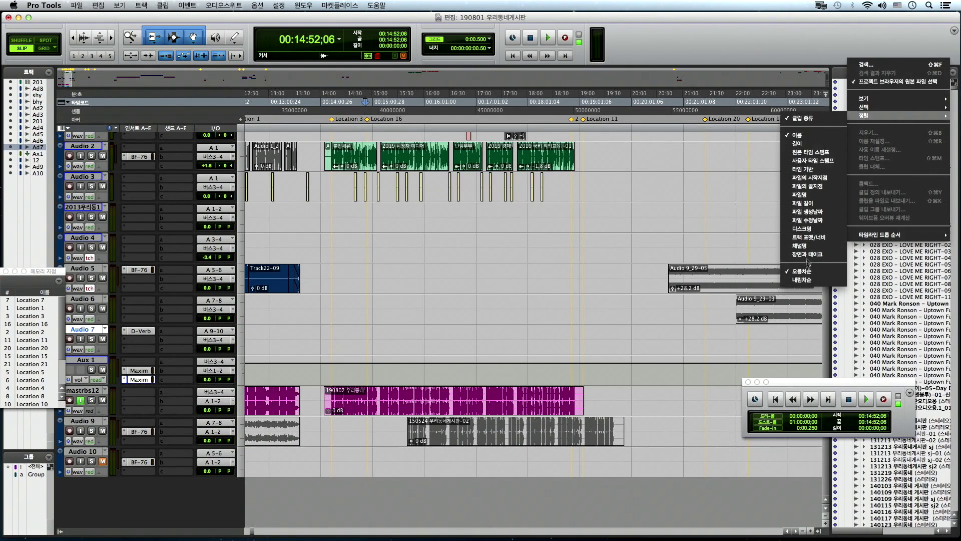
click(807, 279)
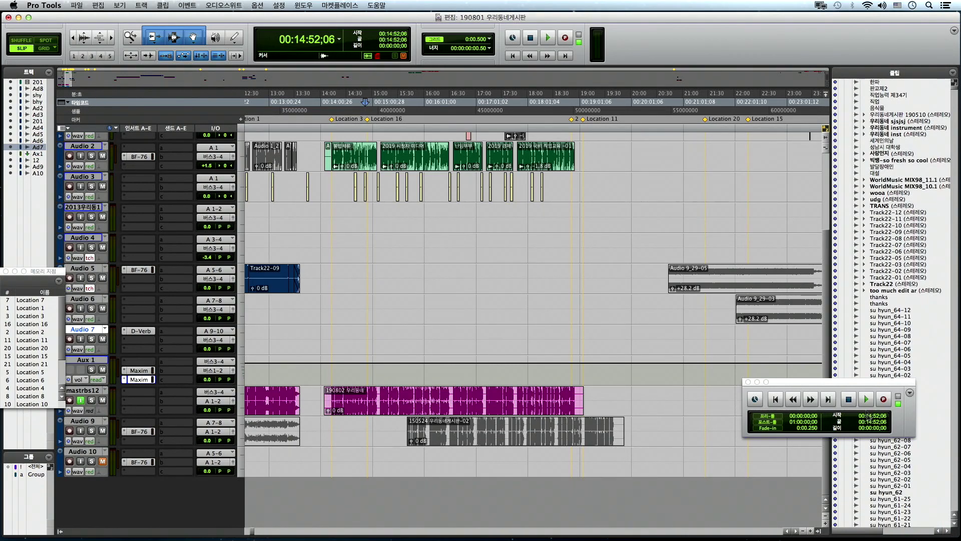
Move the transport window clear of the clip list and look through the clips to the end of the list.
drag(857, 384, 665, 378)
scroll(866, 393, down, 15)
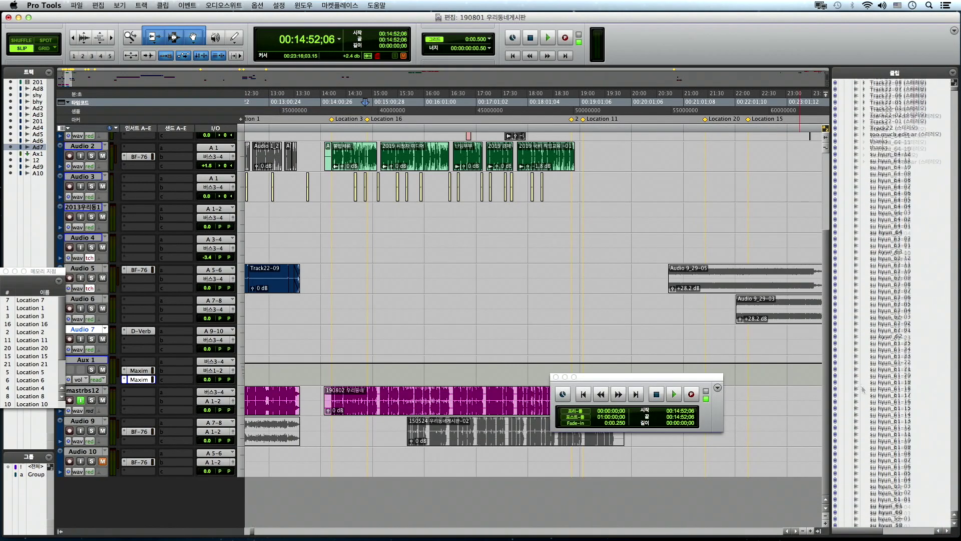
scroll(867, 393, down, 20)
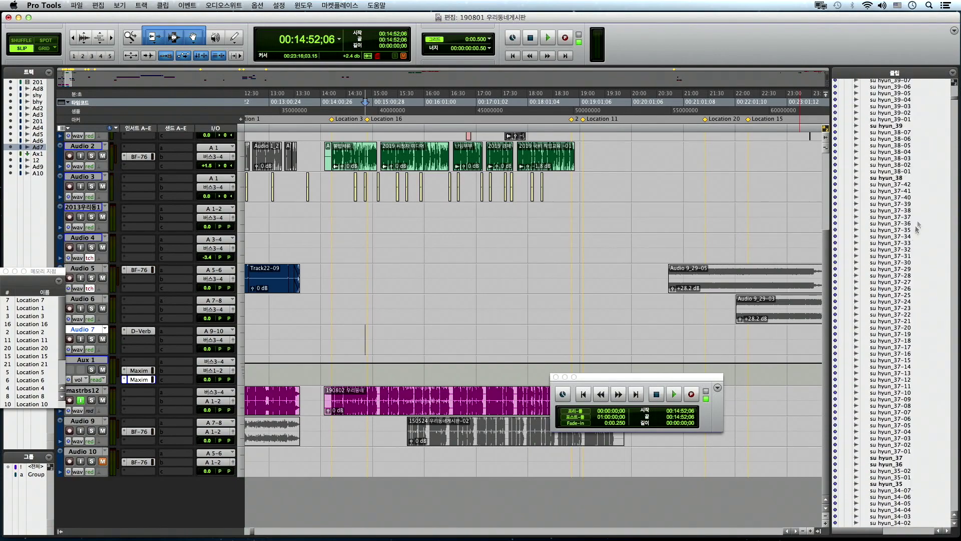
drag(955, 102, 954, 516)
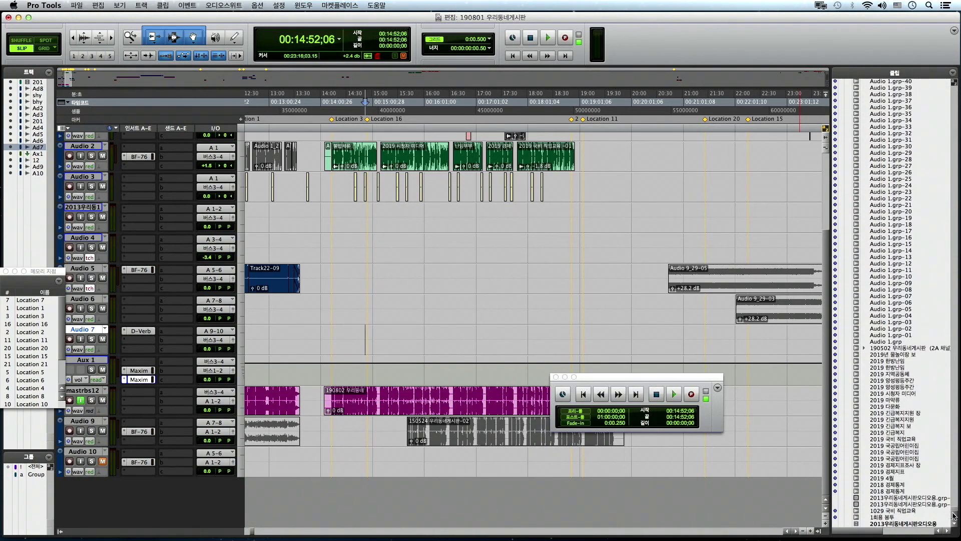
Sort the clip list in ascending order.
scroll(948, 215, up, 15)
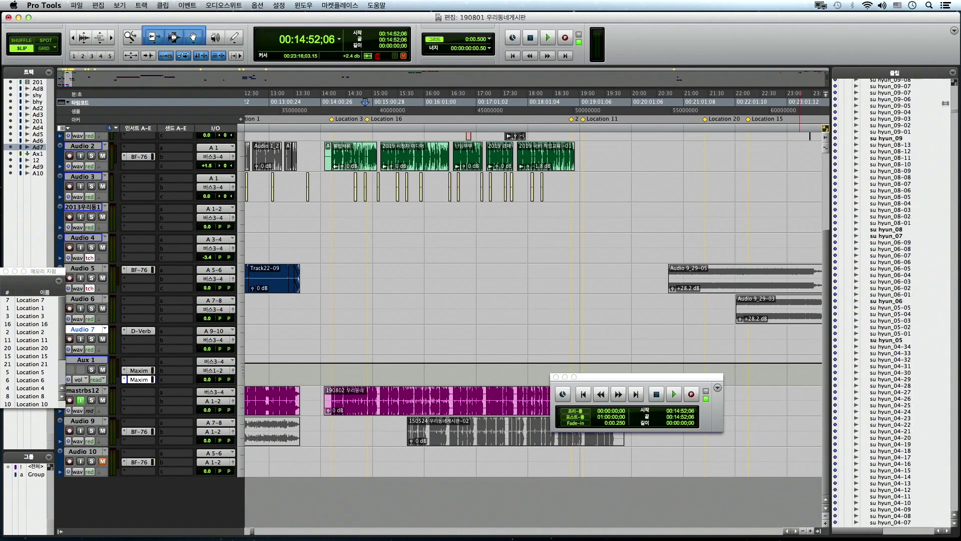
click(952, 73)
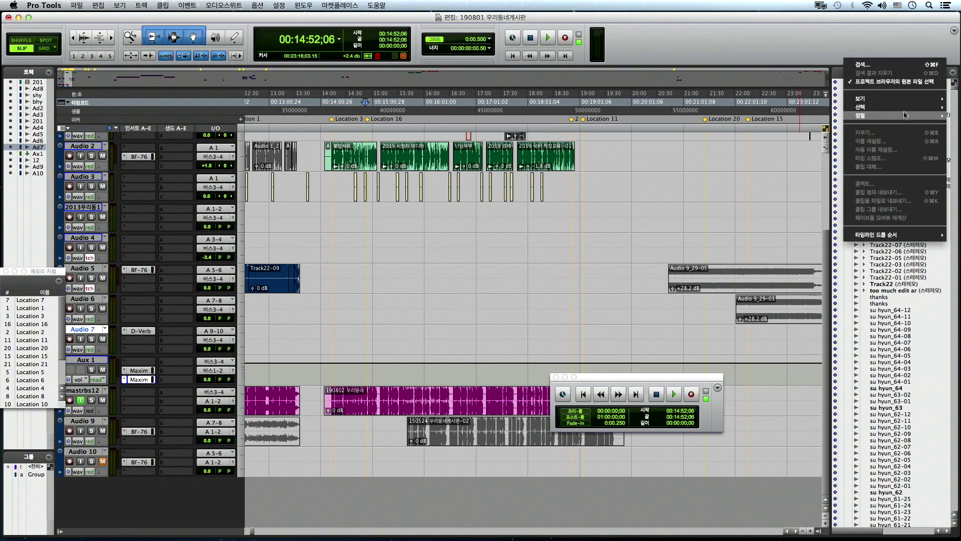
mouse_move(881, 116)
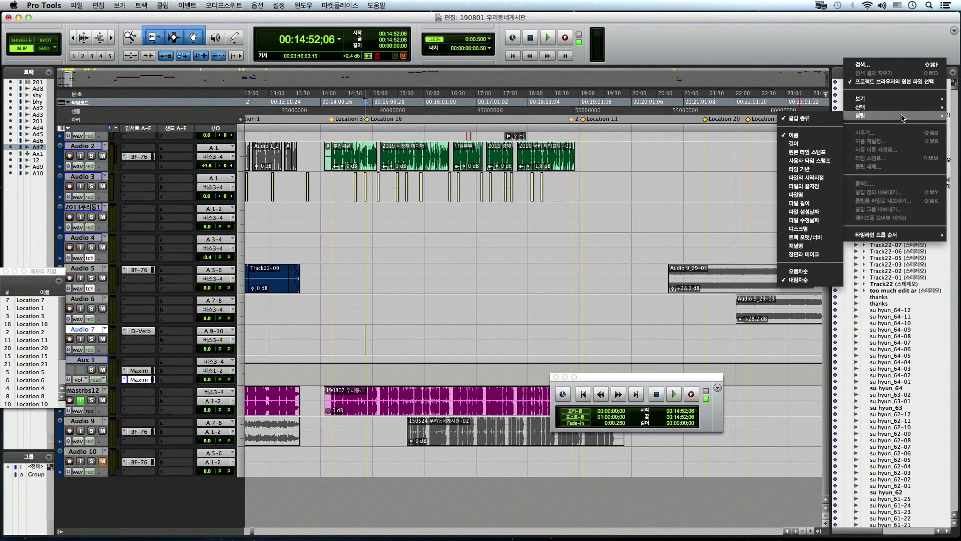
click(816, 275)
Return the clip list sorting to descending order.
click(952, 75)
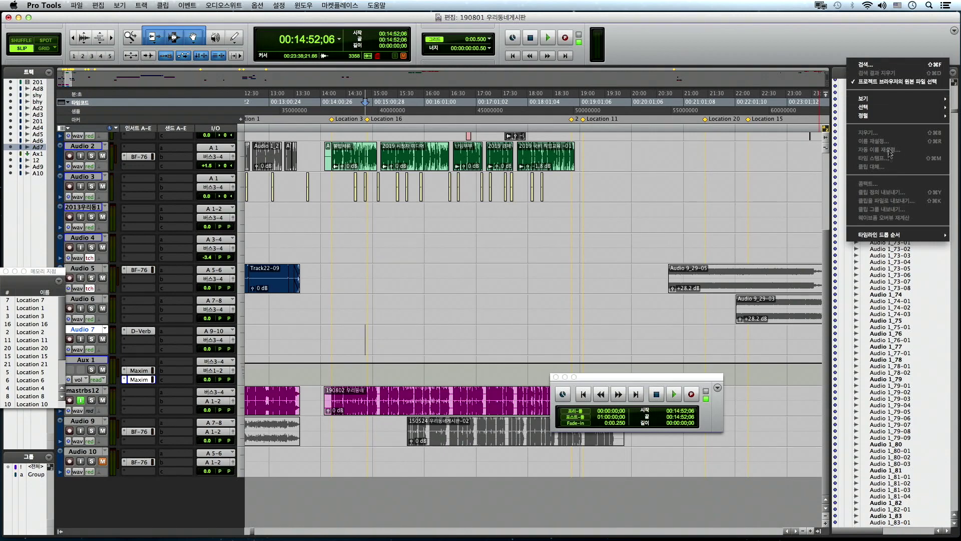
mouse_move(887, 120)
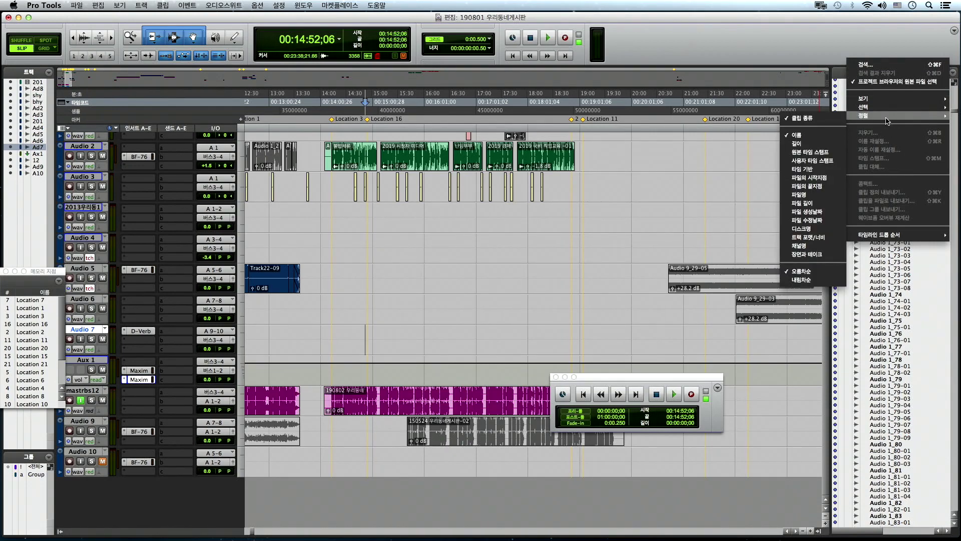
click(811, 281)
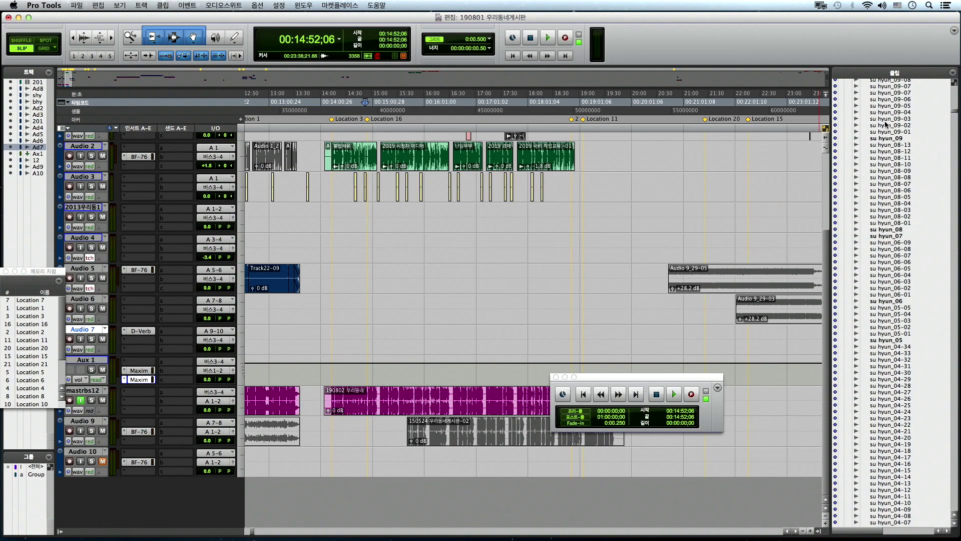
click(952, 72)
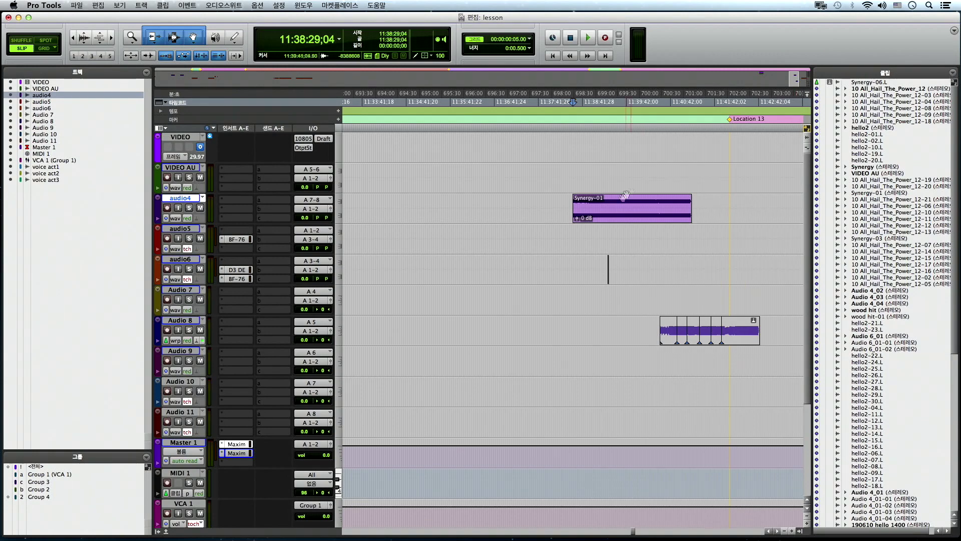
Move the Synergy-01 clip on the audio4 track earlier to about 11:36:02;11 and look over the clip list commands.
drag(607, 218, 499, 218)
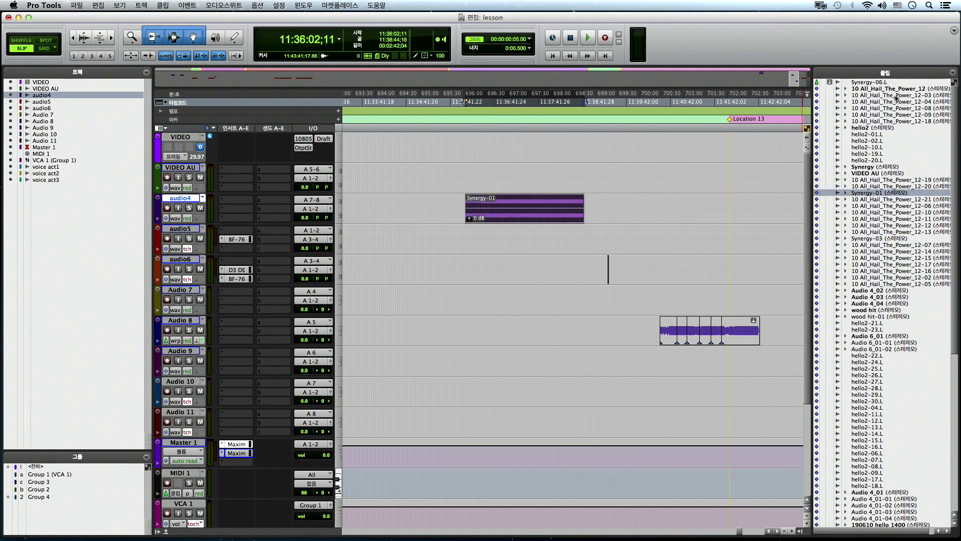
click(953, 72)
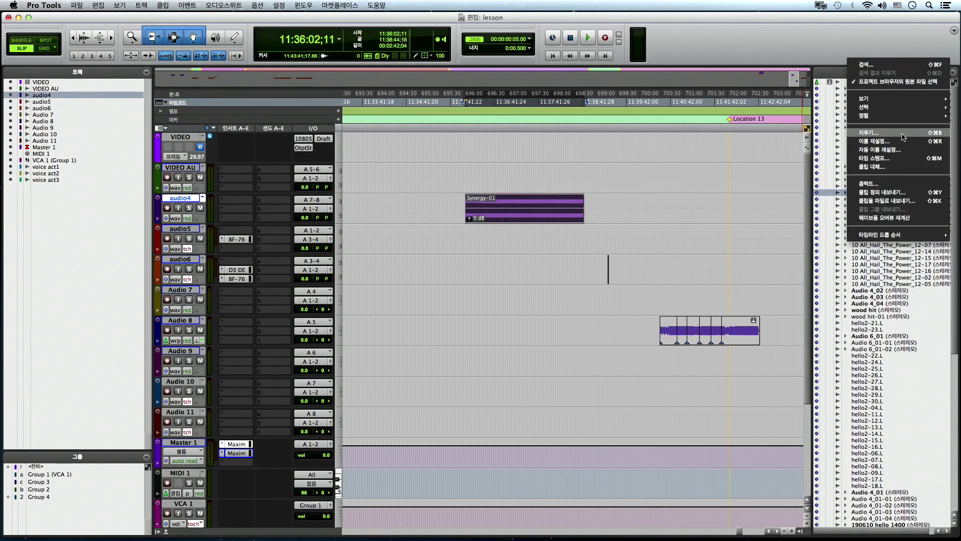
click(471, 198)
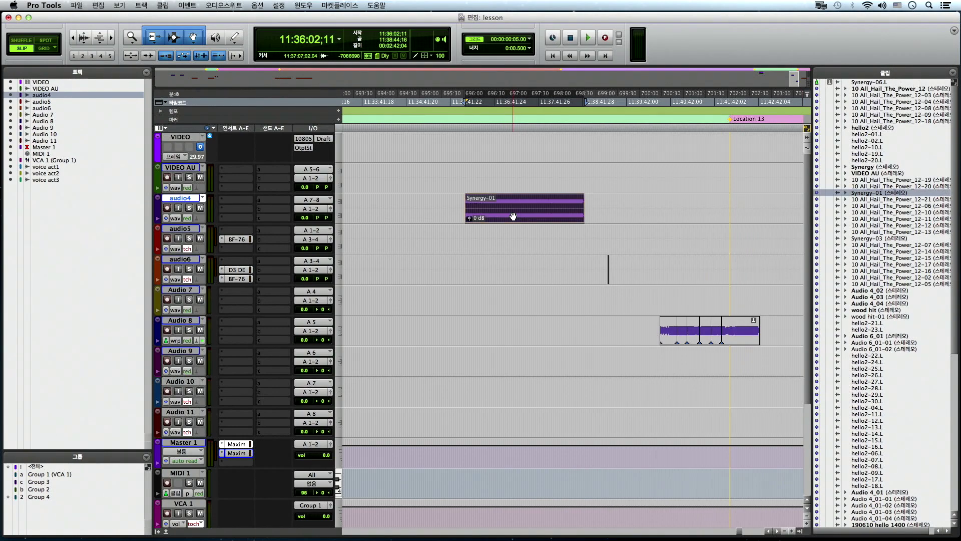
Compare which clip list commands are available with a clip selected and with nothing selected.
click(901, 192)
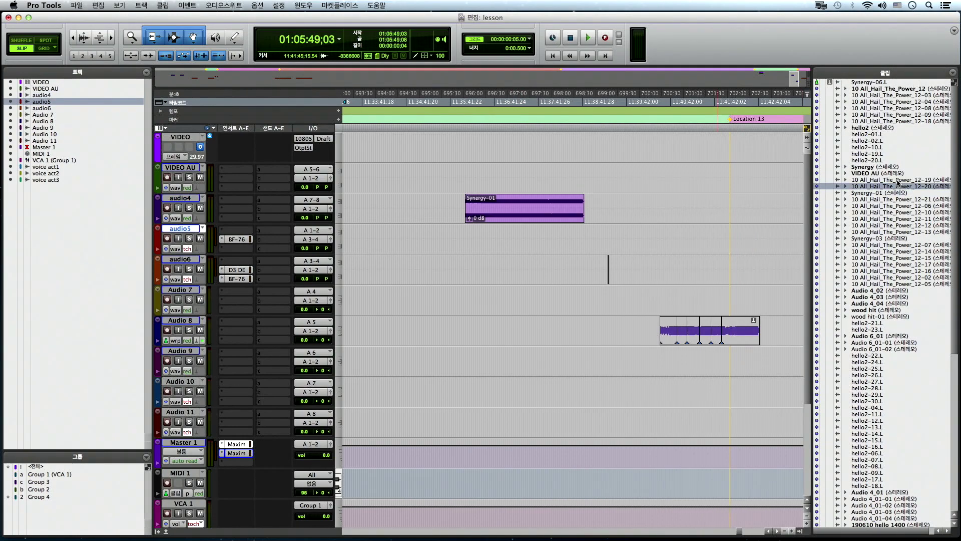
click(953, 72)
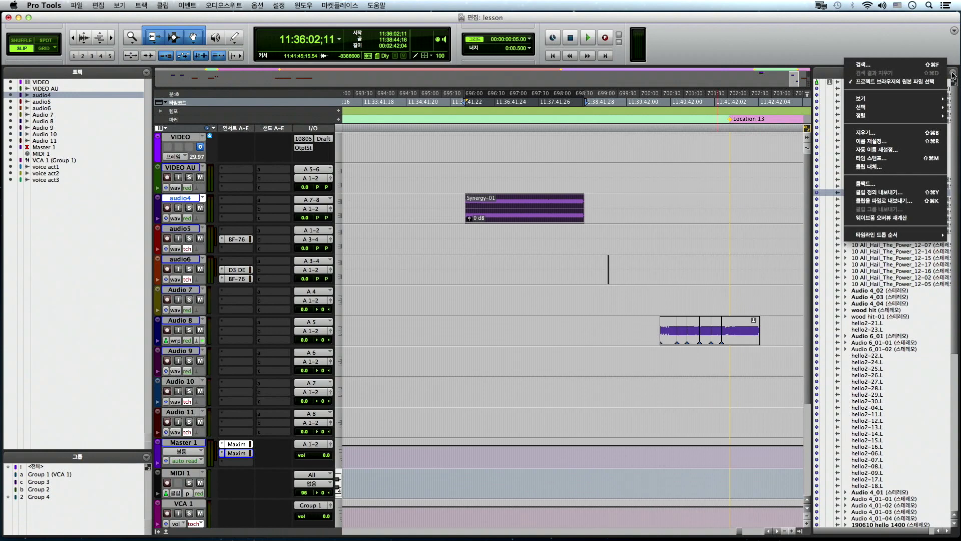
click(666, 205)
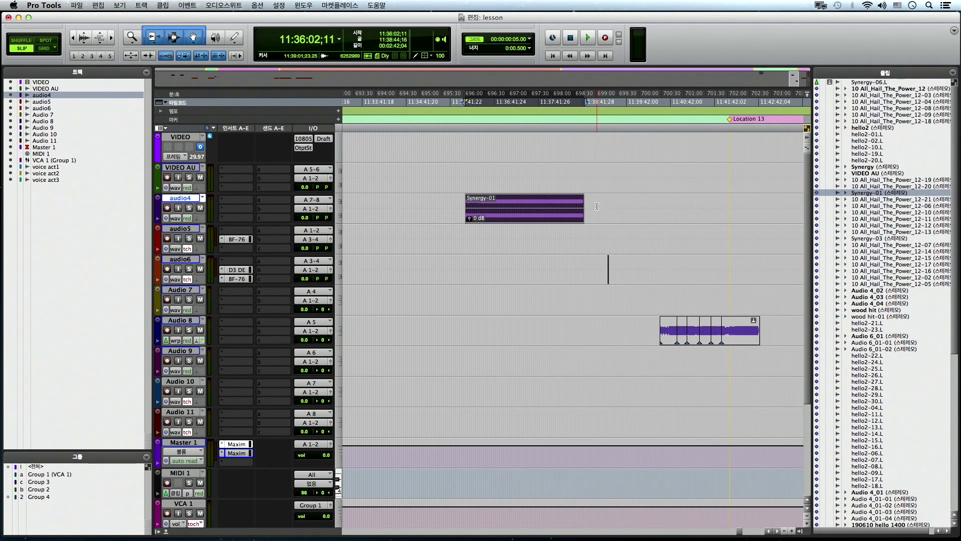
click(597, 203)
click(954, 73)
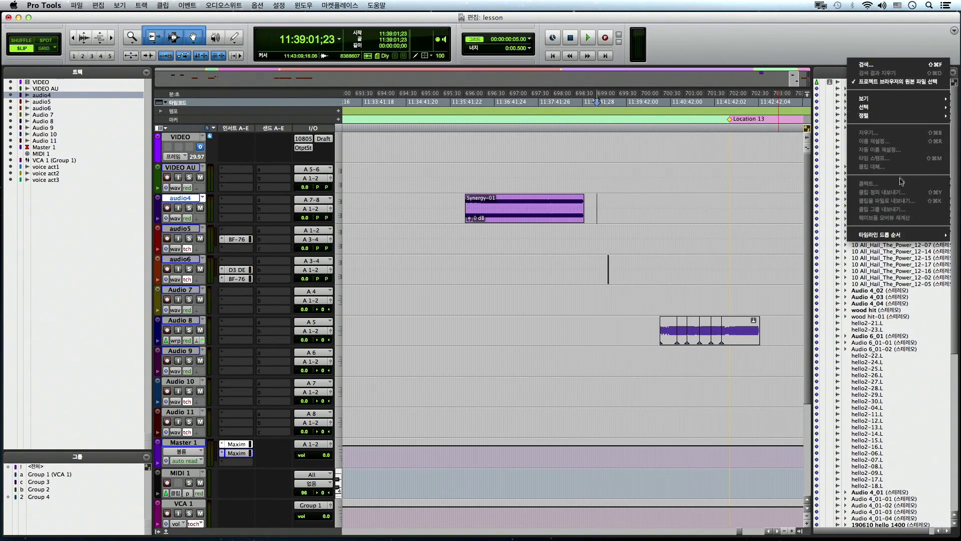
click(580, 213)
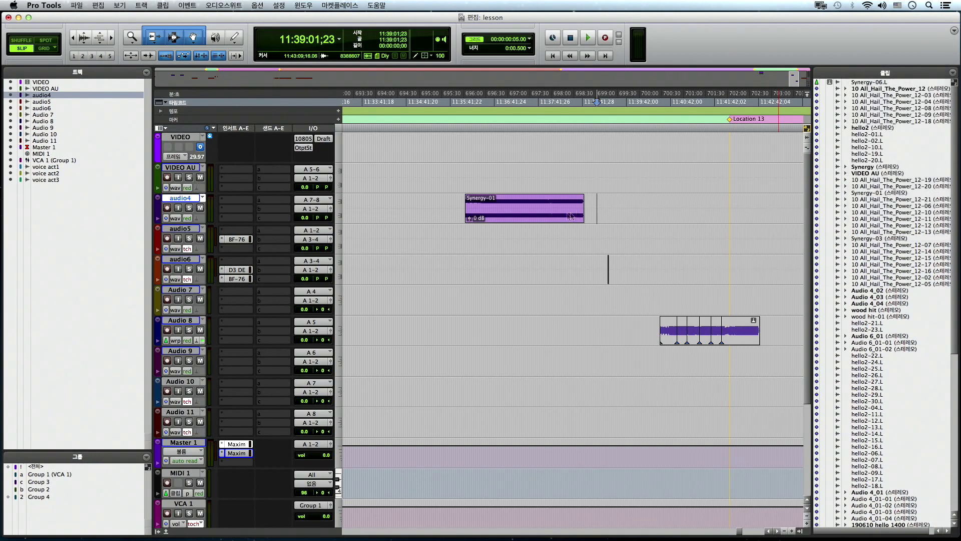
Select the Synergy-01 clip, view the options for clearing it from the session, and cancel.
click(580, 213)
click(953, 73)
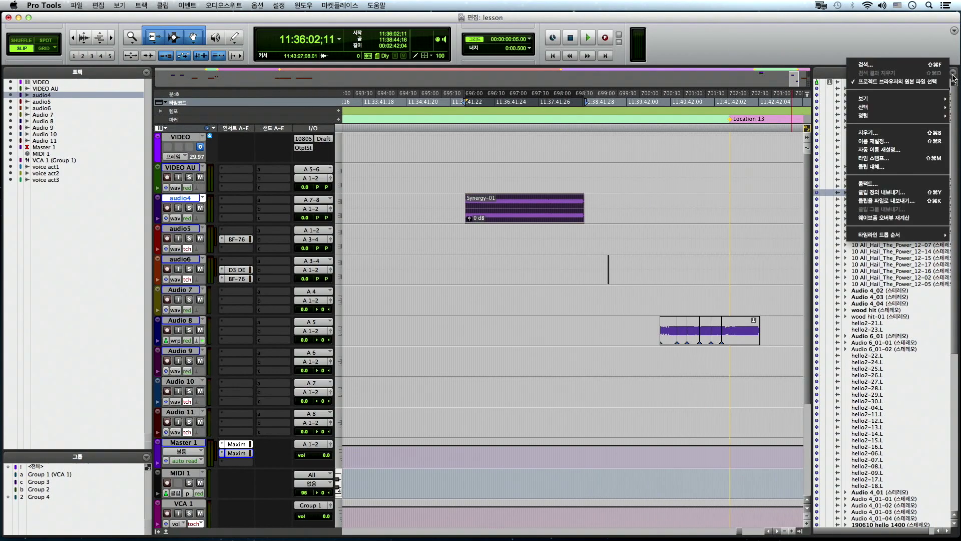
click(911, 134)
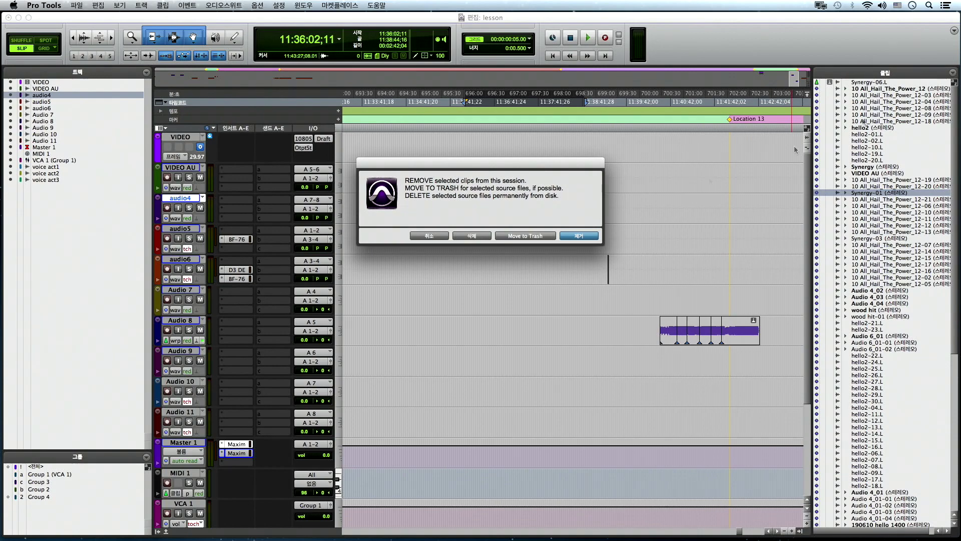
click(429, 236)
Open the Rename dialog for the Synergy-01 clip, examine its Clip Info, and cancel without renaming.
click(952, 73)
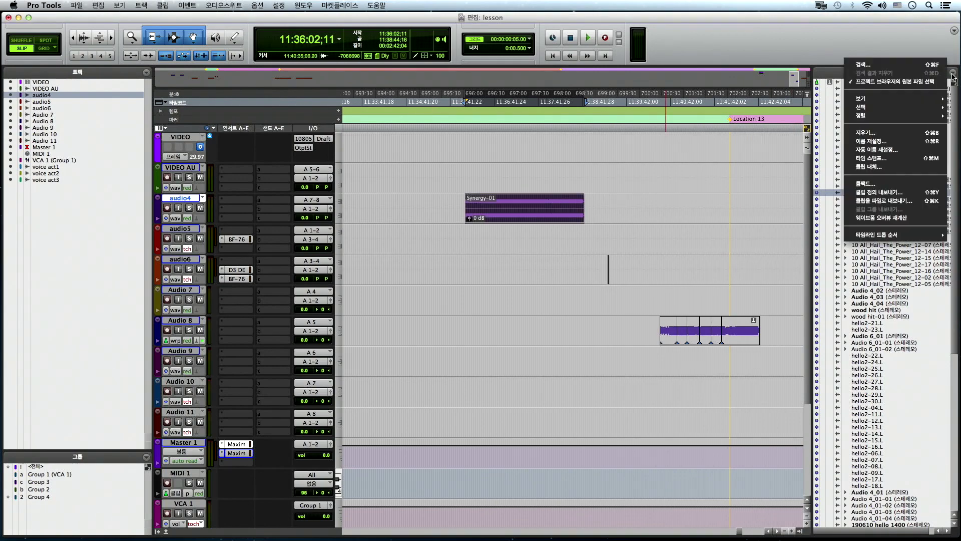
click(899, 142)
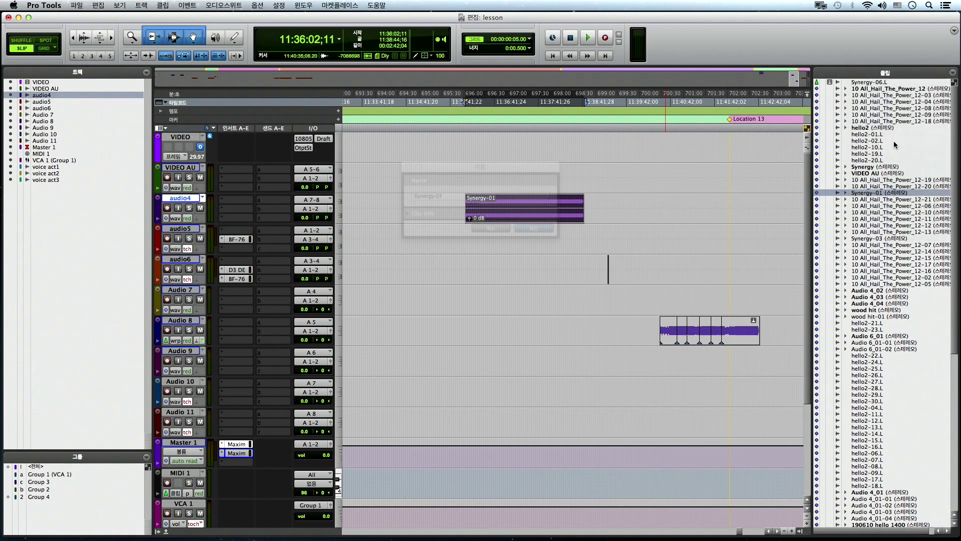
click(452, 197)
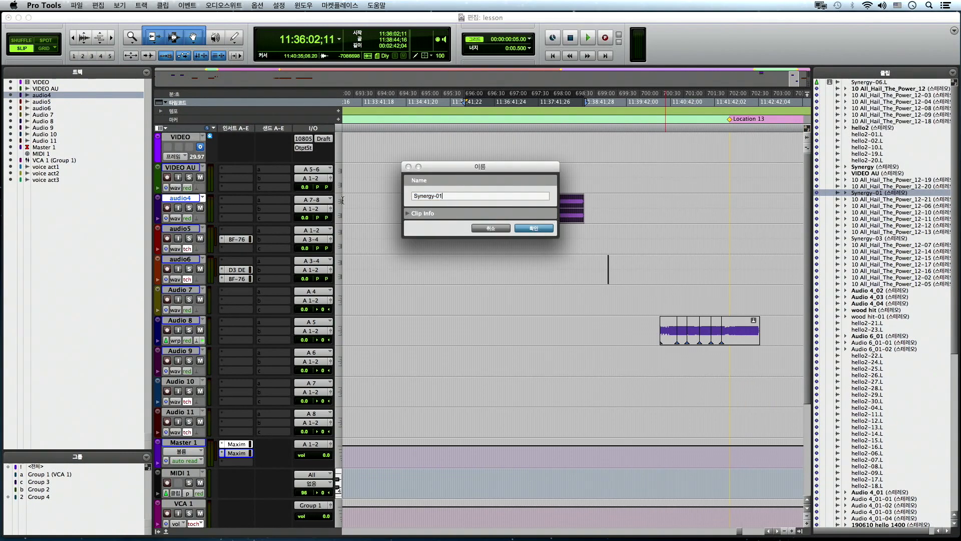
drag(457, 195, 372, 197)
click(406, 214)
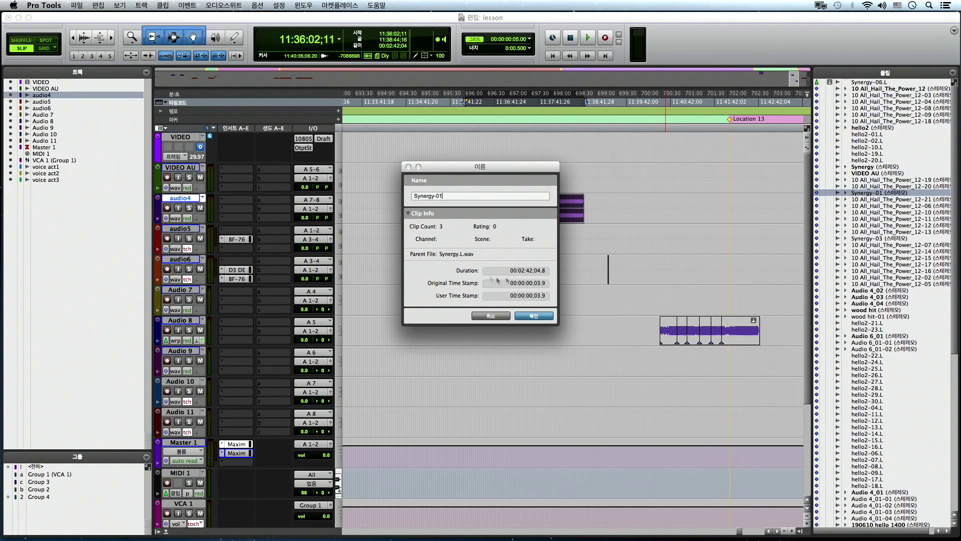
click(408, 214)
click(407, 215)
click(493, 316)
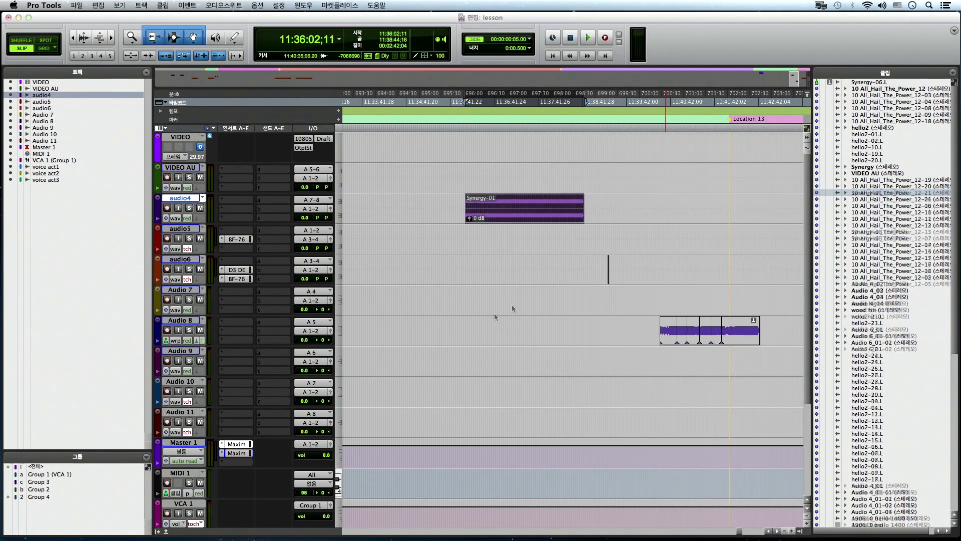
View the Auto Rename settings for the selected Synergy-01 clip and cancel.
click(952, 75)
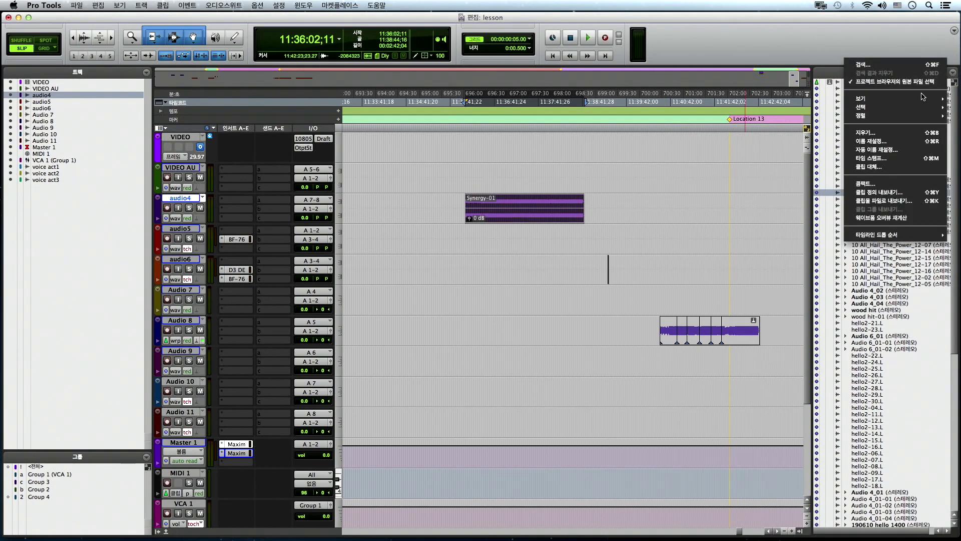
click(875, 150)
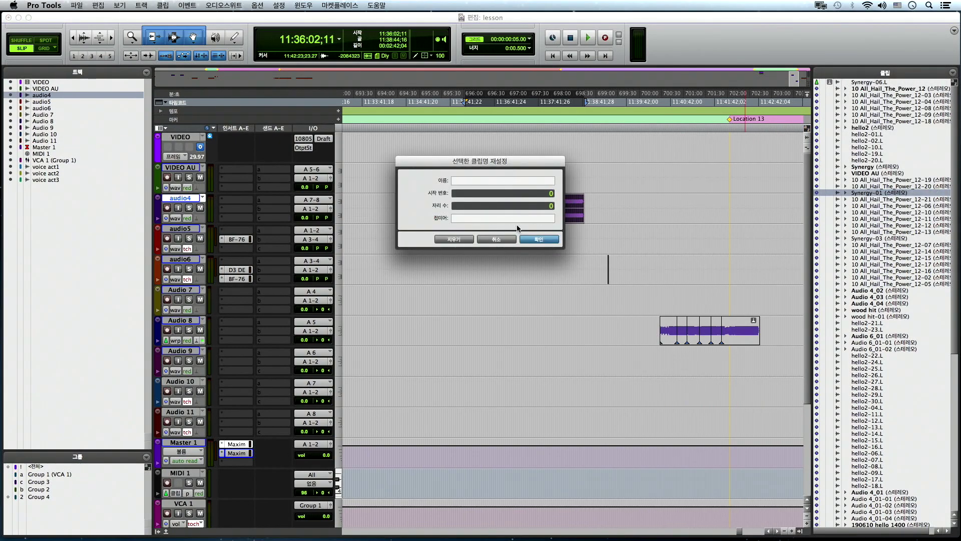
click(487, 239)
Open Strip Silence with no clip selected and try its clip rename option.
click(597, 234)
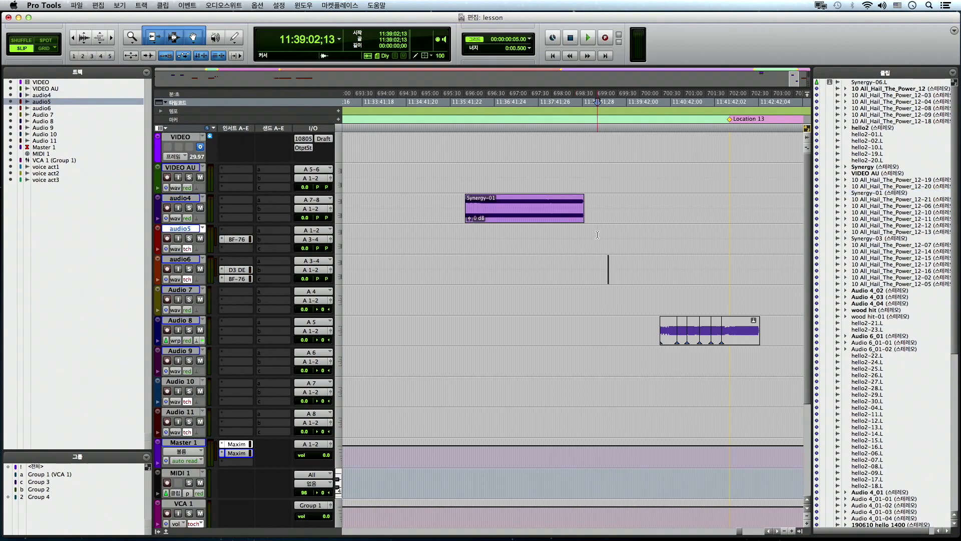
key(super+u)
click(435, 244)
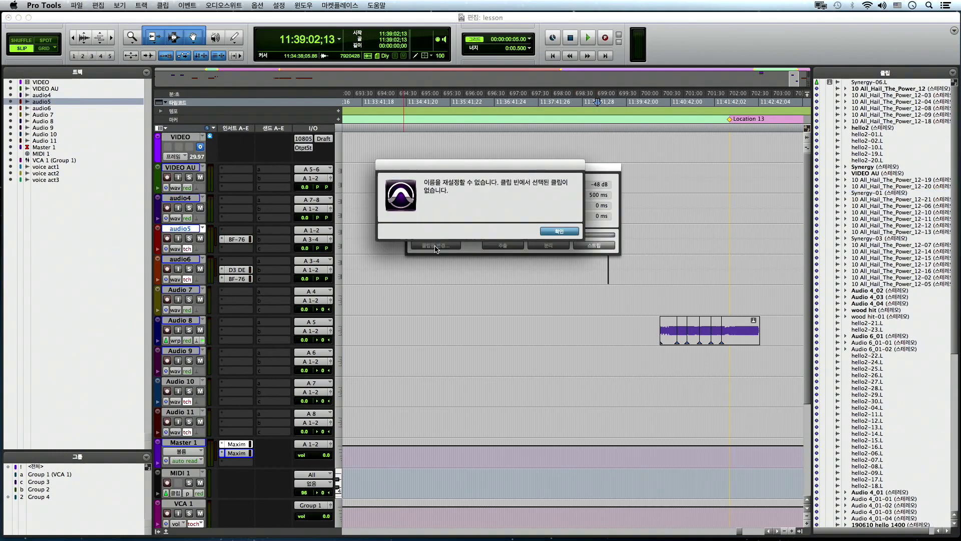
click(557, 232)
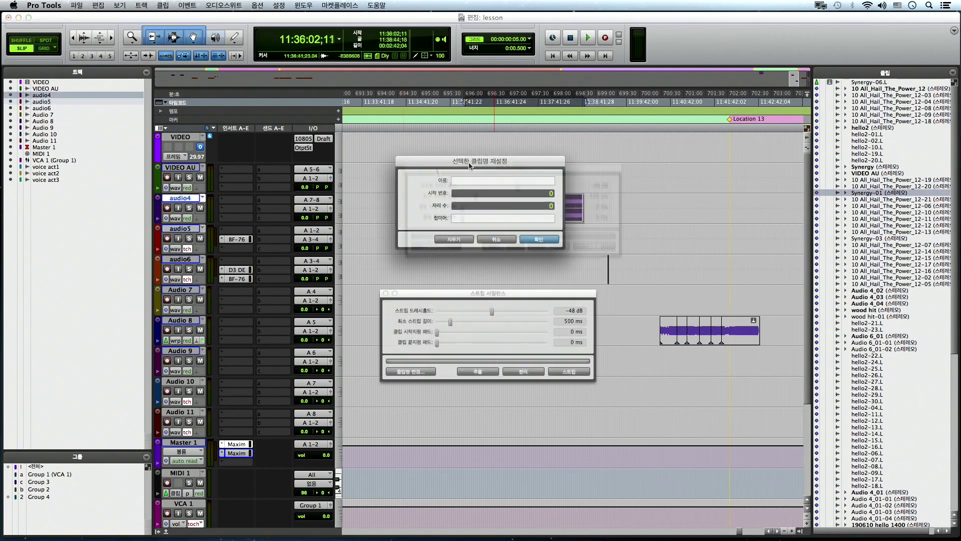
Examine Strip Silence's rename settings for the Synergy-01 clip, cancel them, and close the Strip Silence window.
drag(455, 170, 454, 204)
click(446, 221)
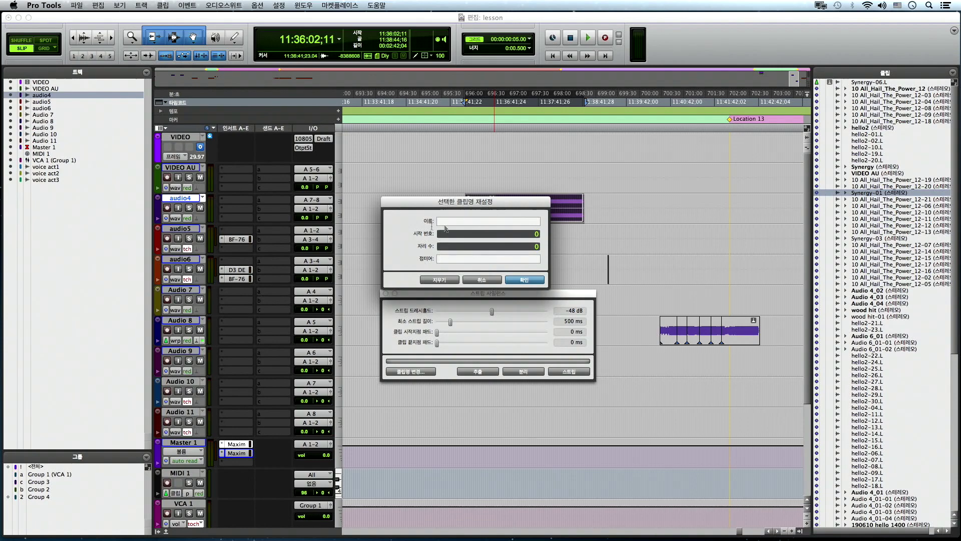
drag(474, 208, 474, 232)
click(482, 283)
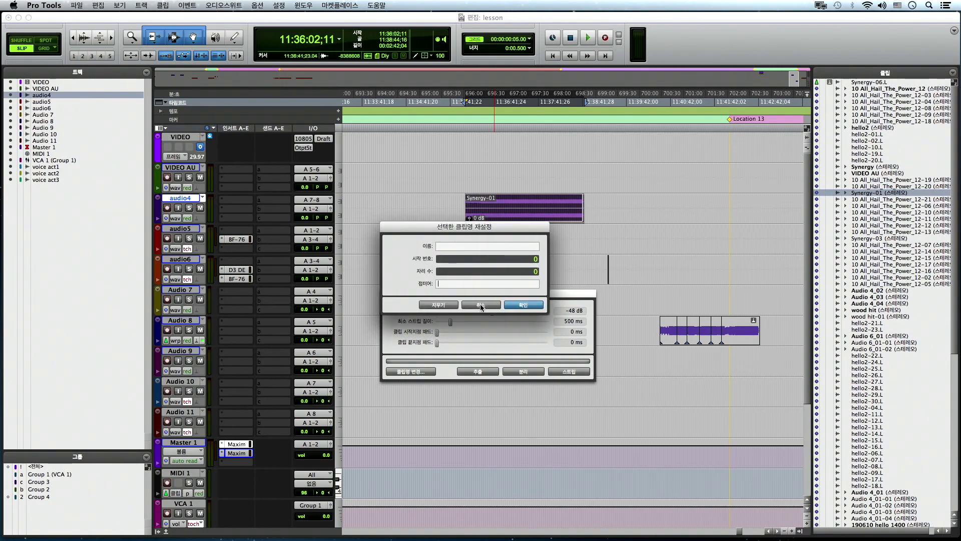
click(480, 305)
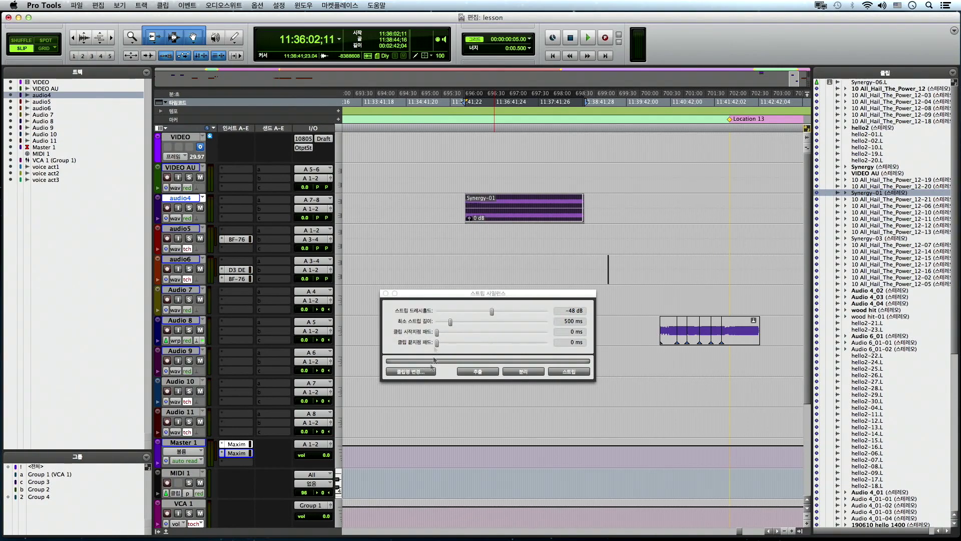
click(385, 294)
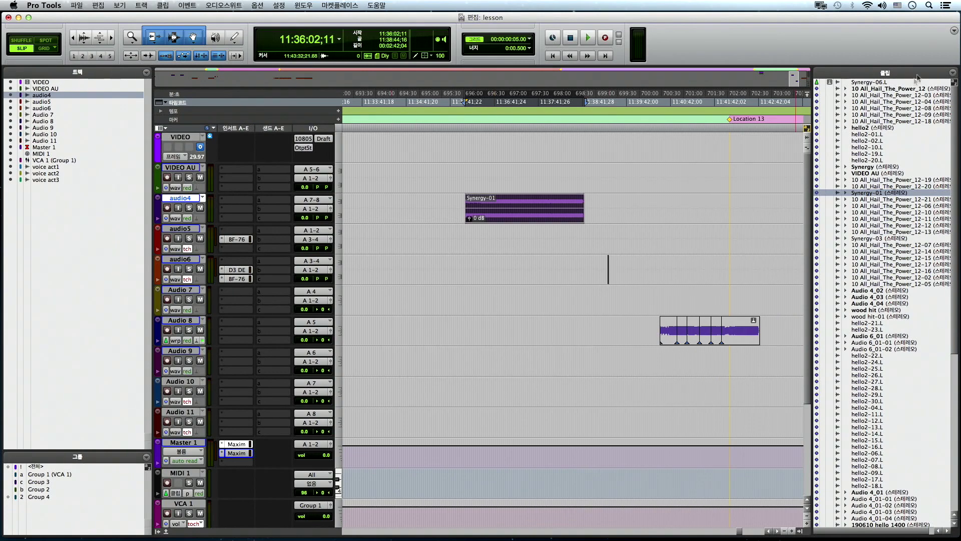
View the Replace Clip options for the Synergy-01 clip and cancel.
click(951, 72)
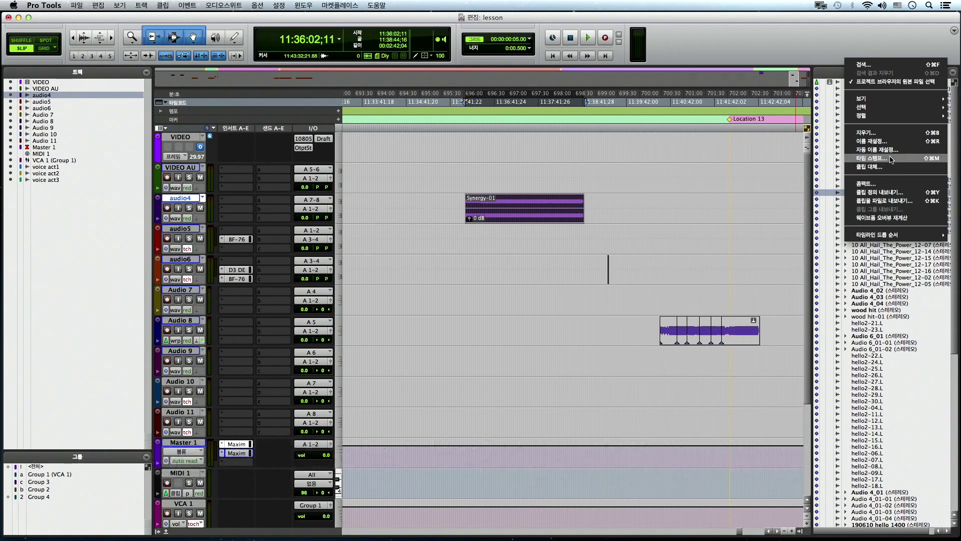
click(872, 168)
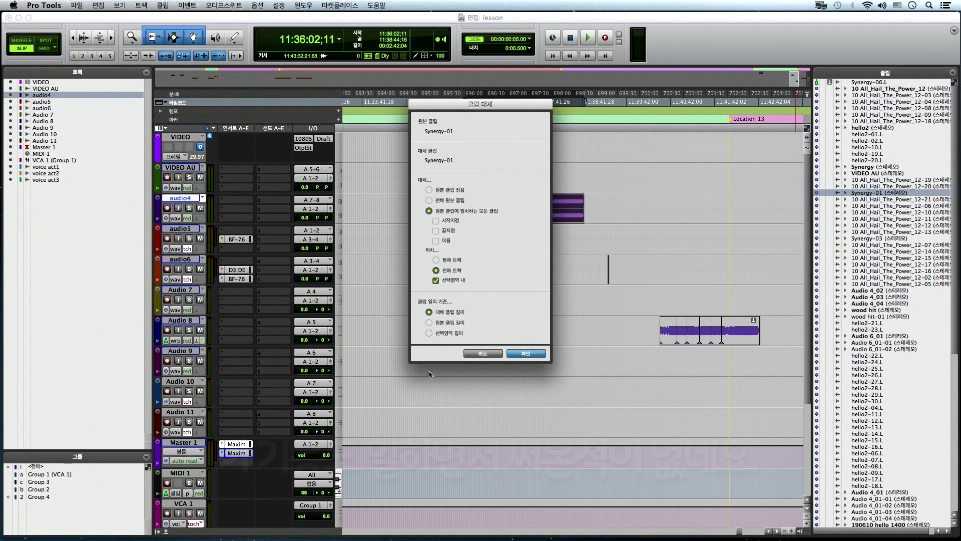
click(484, 354)
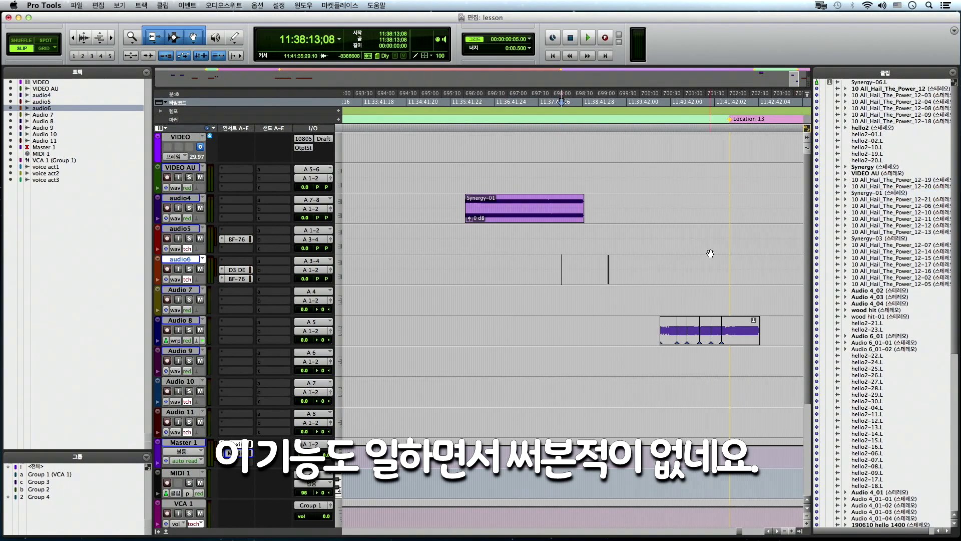
View the Compact options for the selected Synergy-01 clip and dismiss them.
right_click(879, 167)
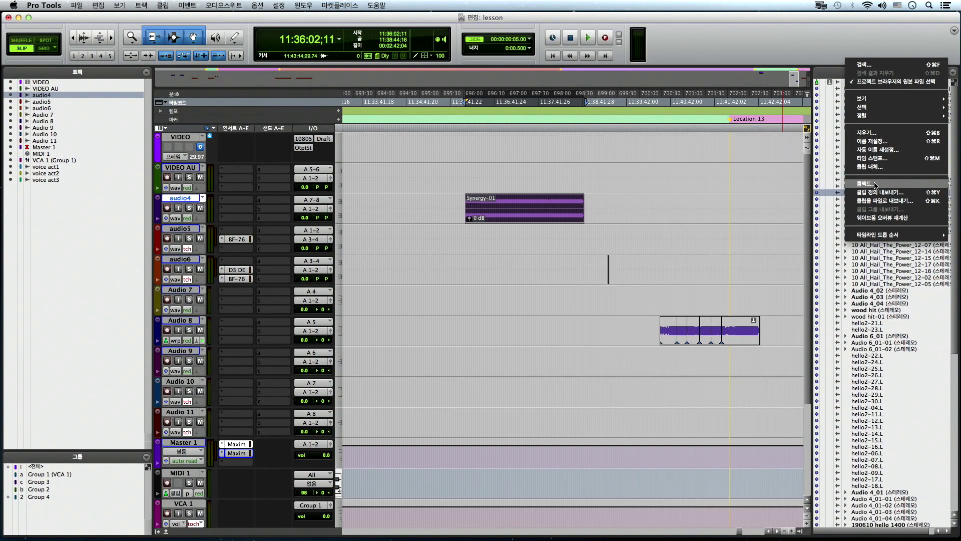
click(875, 184)
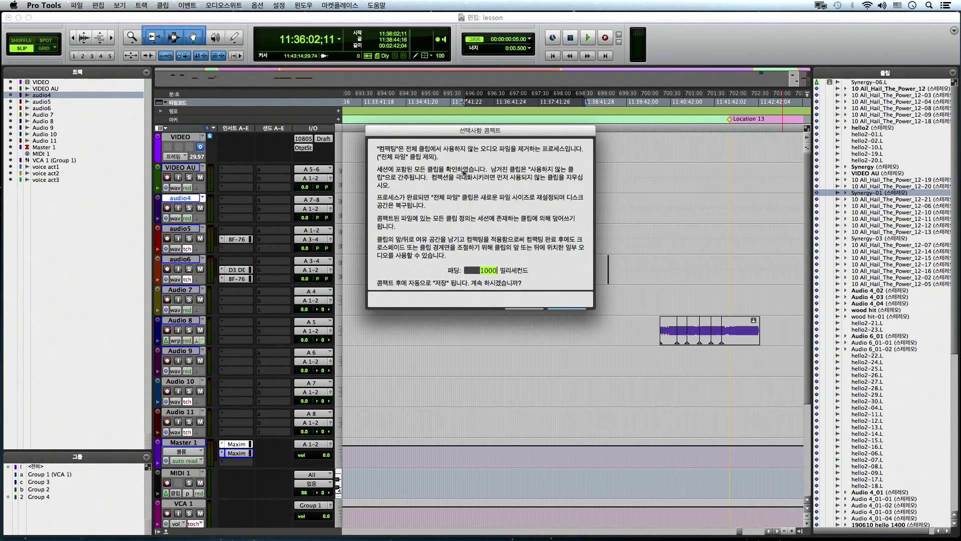
key(Return)
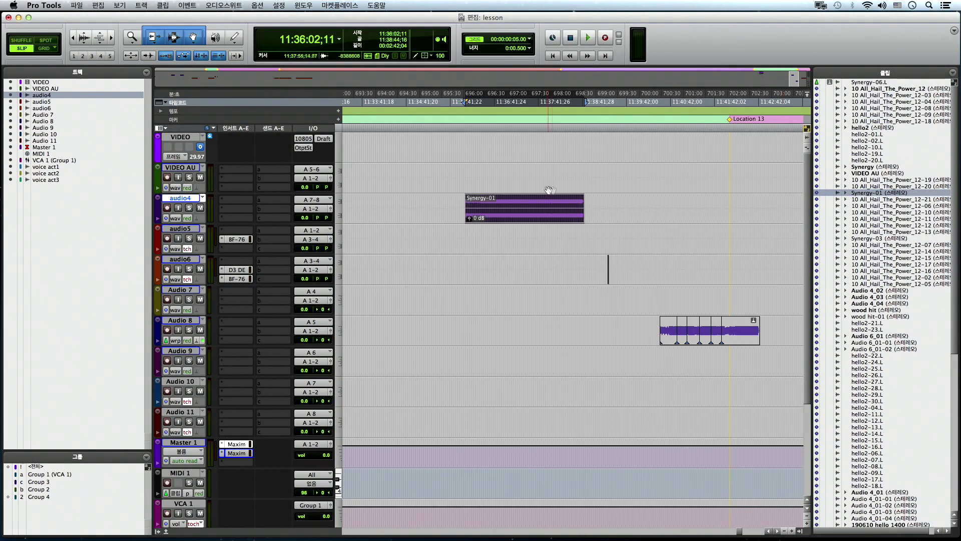
View the Export Clip Definitions notice for the selected Synergy-01 clip and cancel the export.
click(952, 74)
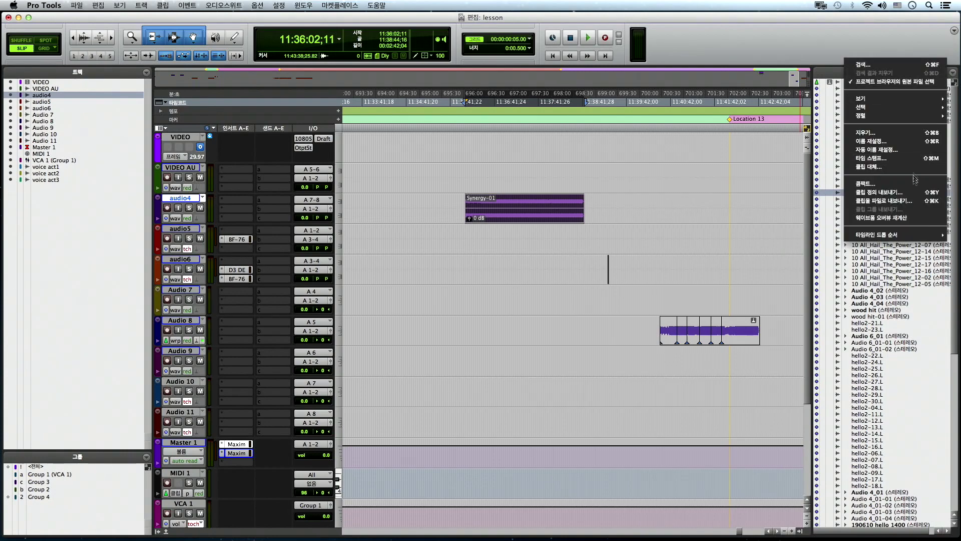
click(894, 192)
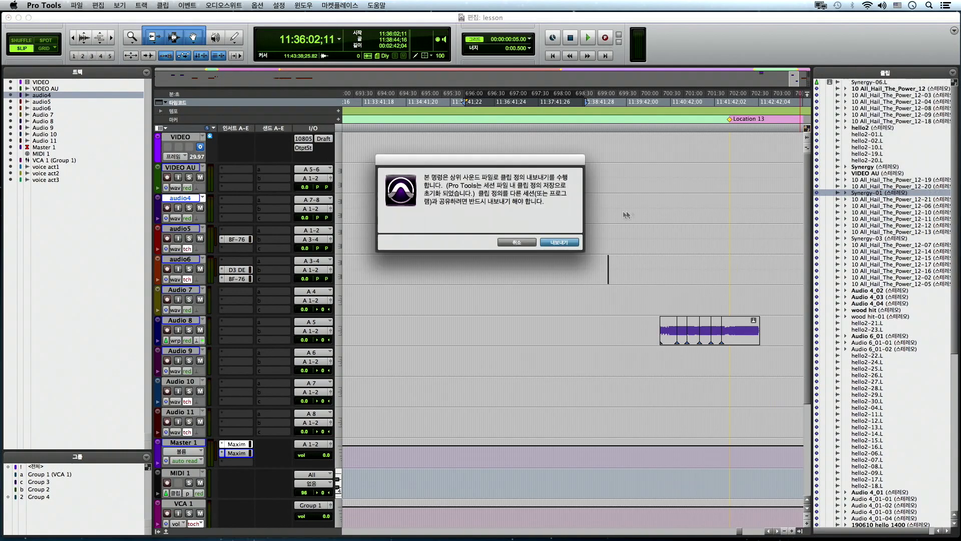
click(516, 243)
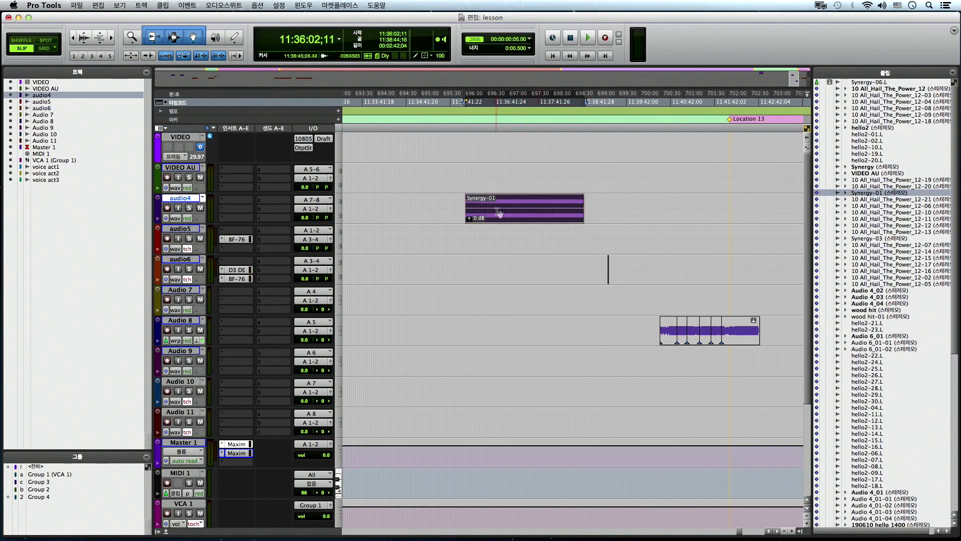
Switch to Finder and view the Audio Files folder inside the lesson session folder.
scroll(520, 200, left, 3)
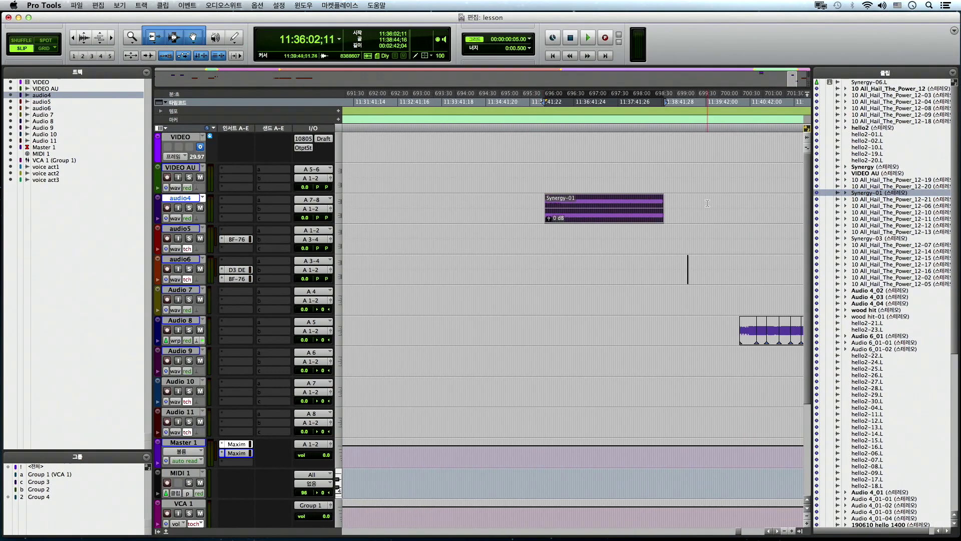
key(super+Tab)
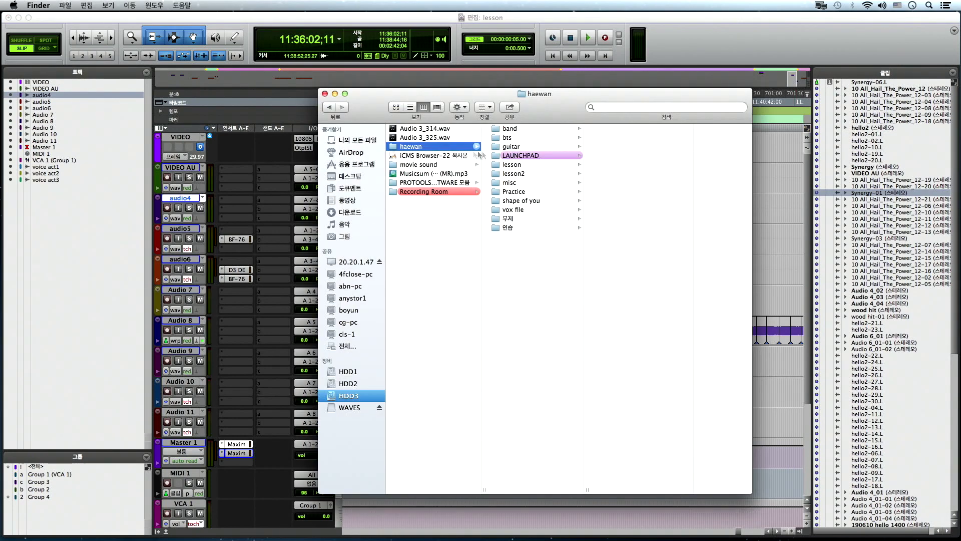
click(523, 165)
click(641, 149)
key(Up)
key(Up)
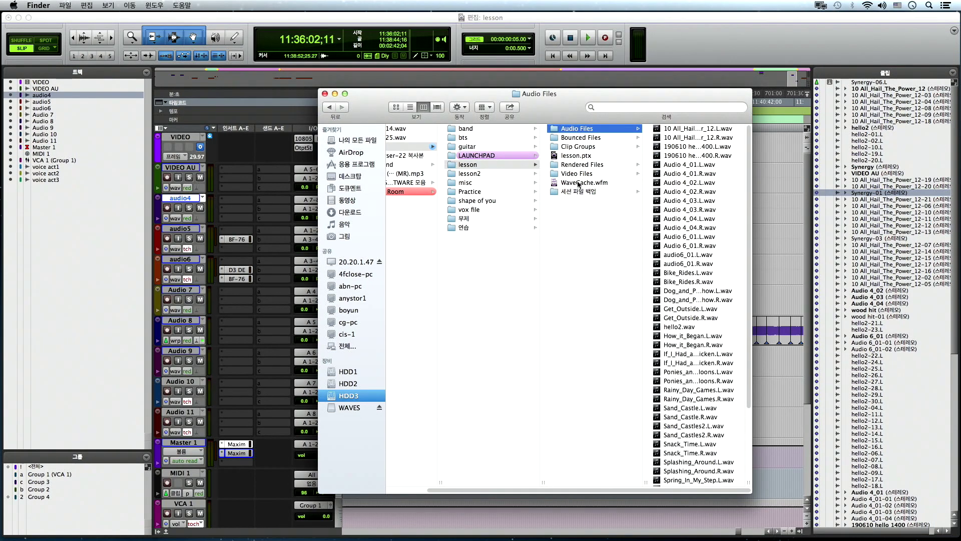
Browse the lesson session's folders and examine the details of a Synergy .aan file in Rendered Files, then return to Pro Tools.
key(Down)
key(Down)
key(Down)
key(Down)
key(Down)
key(Down)
key(Down)
key(Up)
click(593, 168)
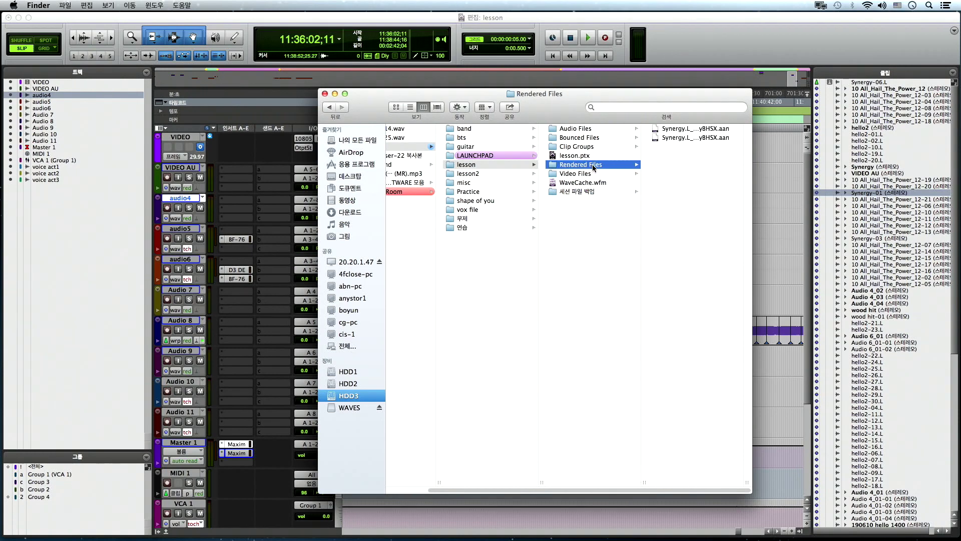
click(674, 140)
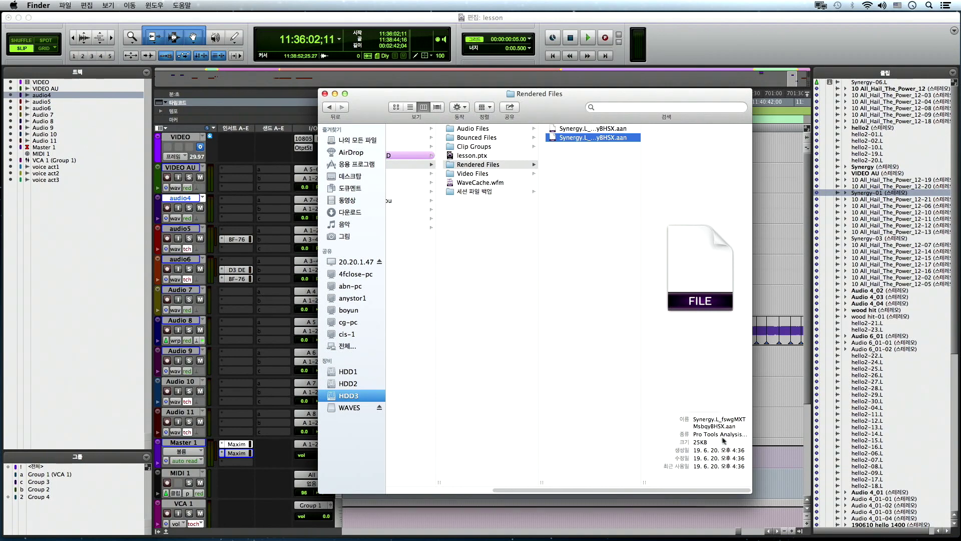
click(598, 183)
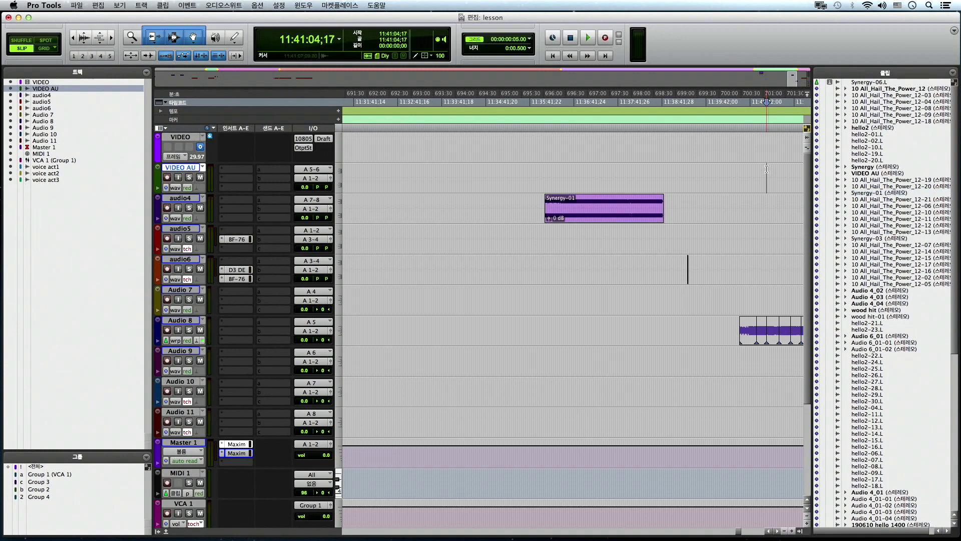
Export the Synergy-01 clip to the Audio Files folder as an interleaved 24-bit, 48 kHz WAV.
click(767, 172)
key(ctrl+Tab)
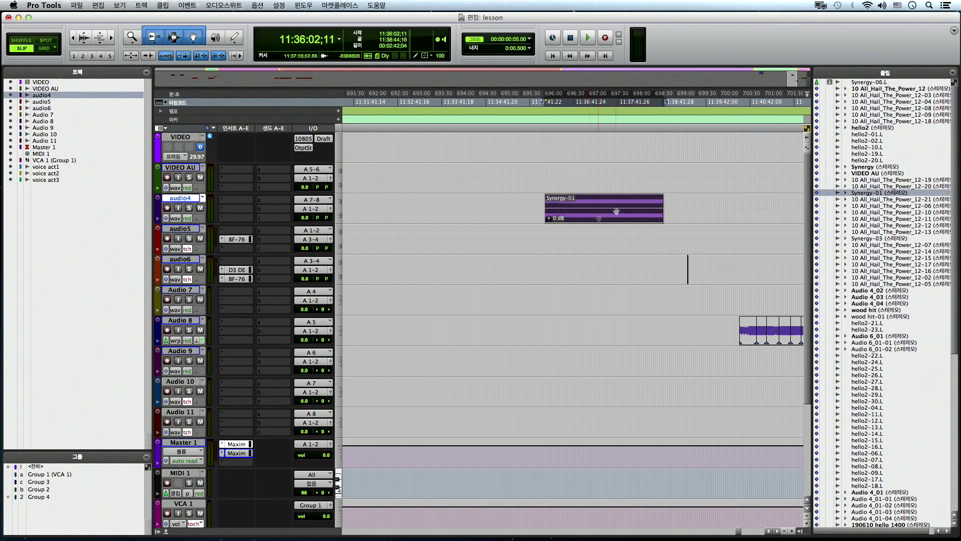
click(953, 75)
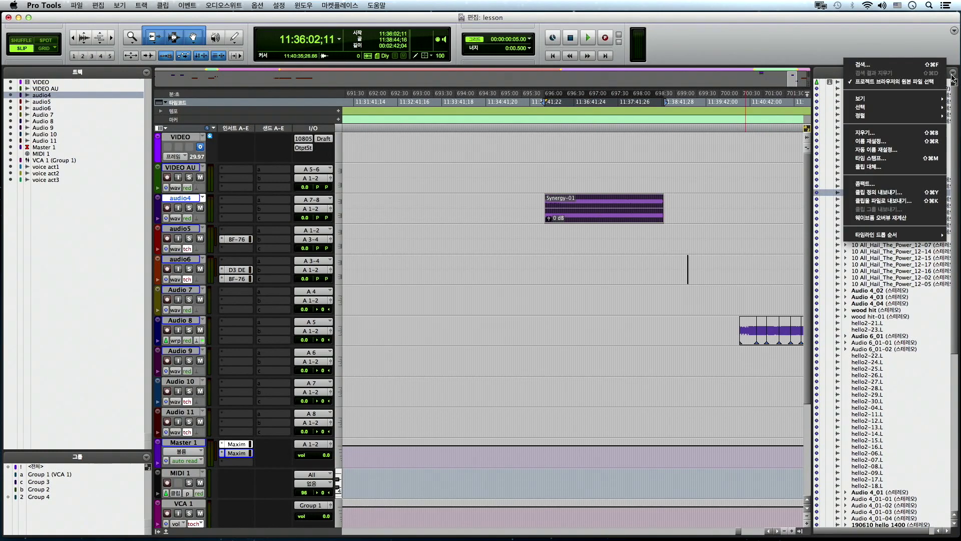
click(899, 200)
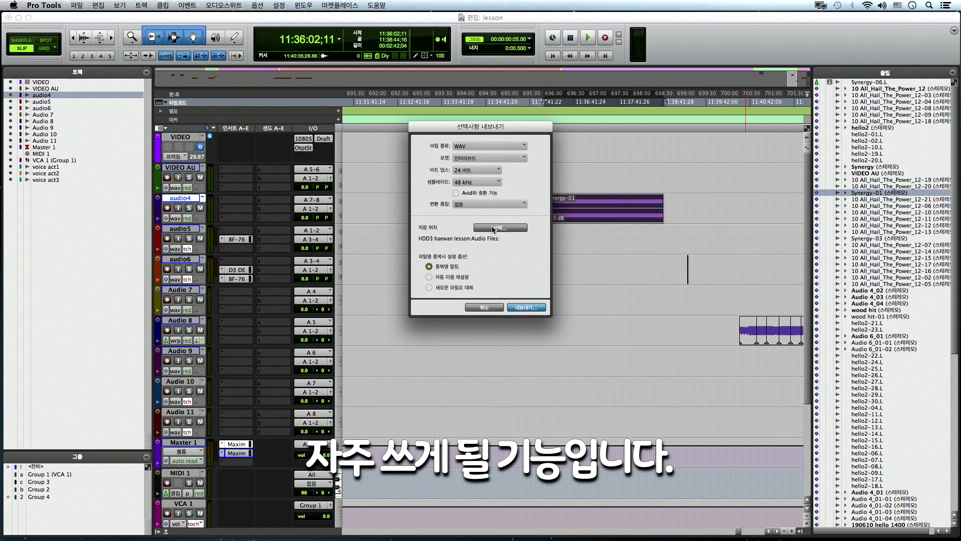
click(523, 308)
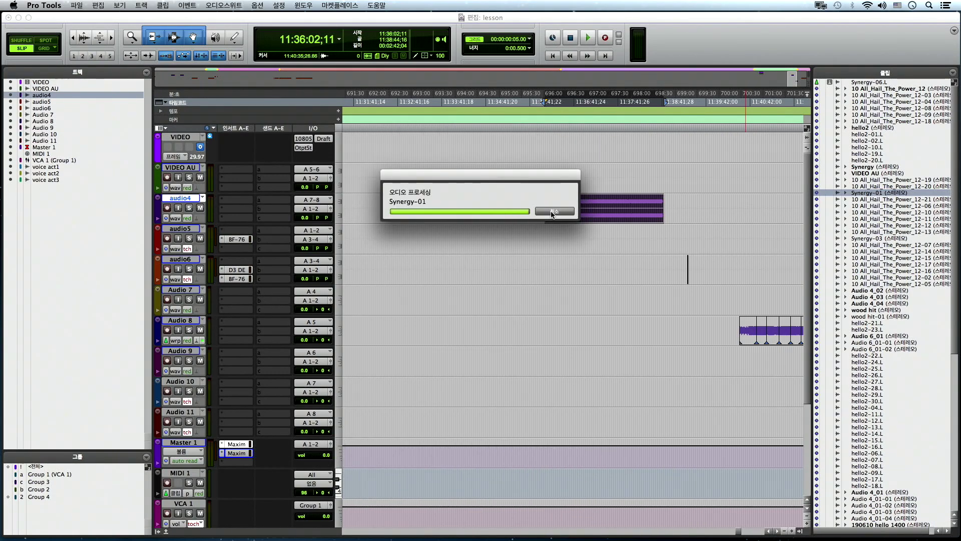
View the Bounce settings and cancel them.
key(super+alt+b)
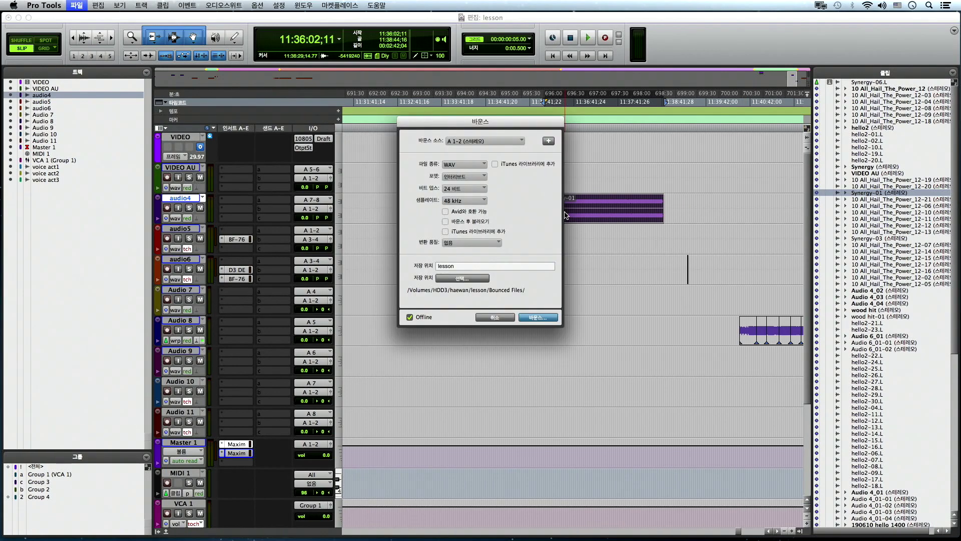
key(Escape)
Export the Synergy-01 clip as an interleaved 24-bit, 48 kHz WAV into the lesson session's Rendered Files folder.
key(super+shift+k)
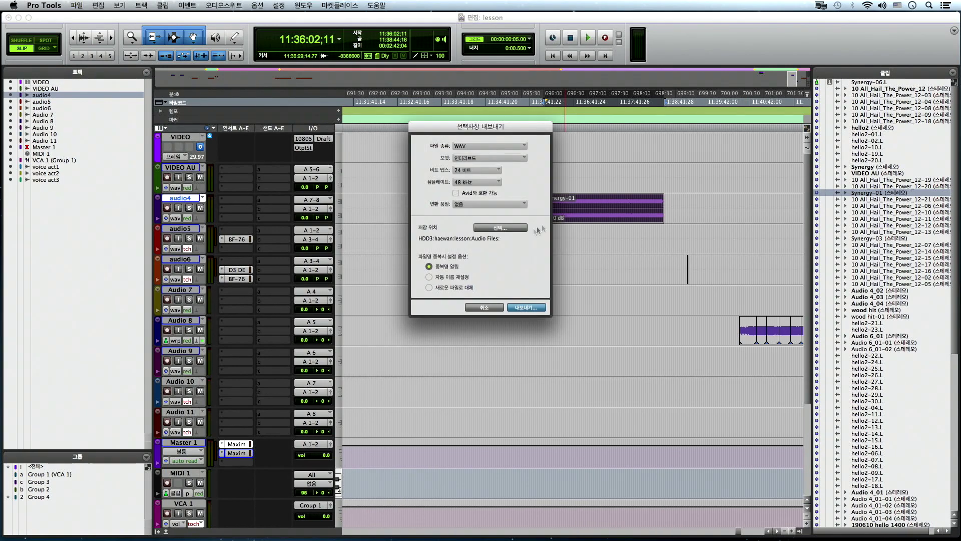
click(499, 228)
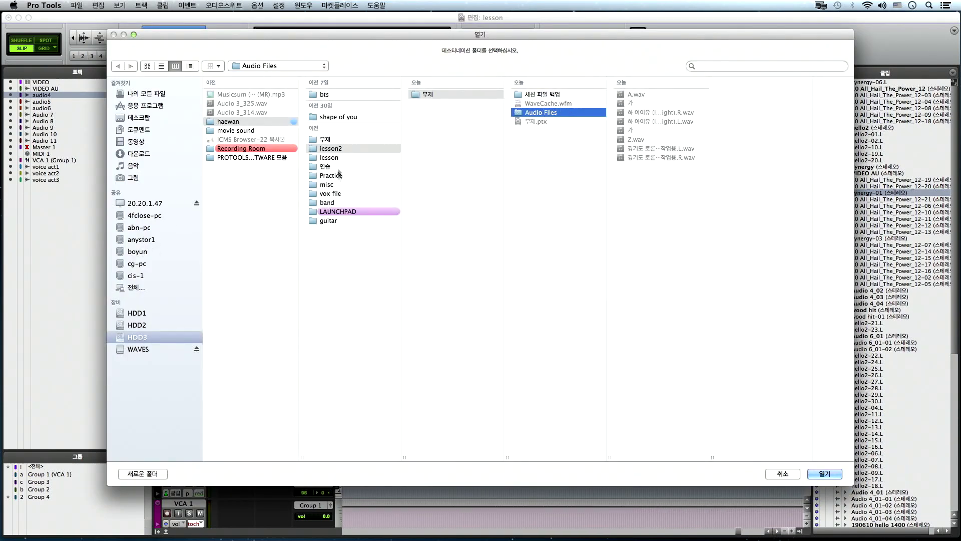
click(329, 157)
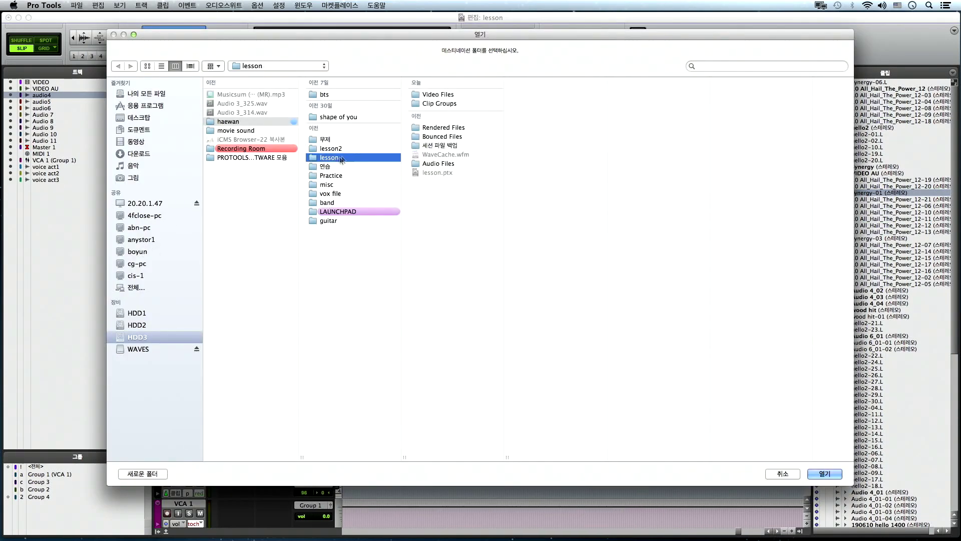
click(451, 128)
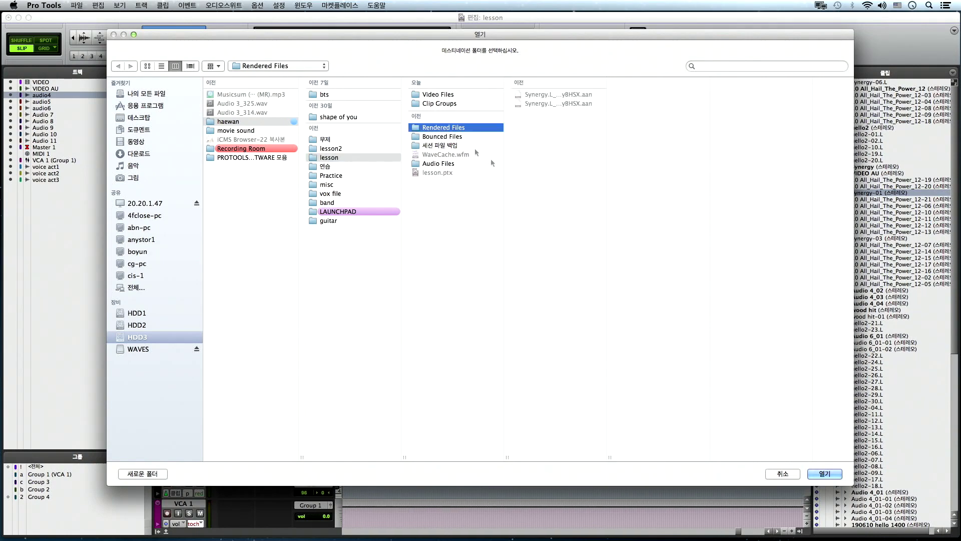
click(450, 135)
click(450, 130)
click(823, 474)
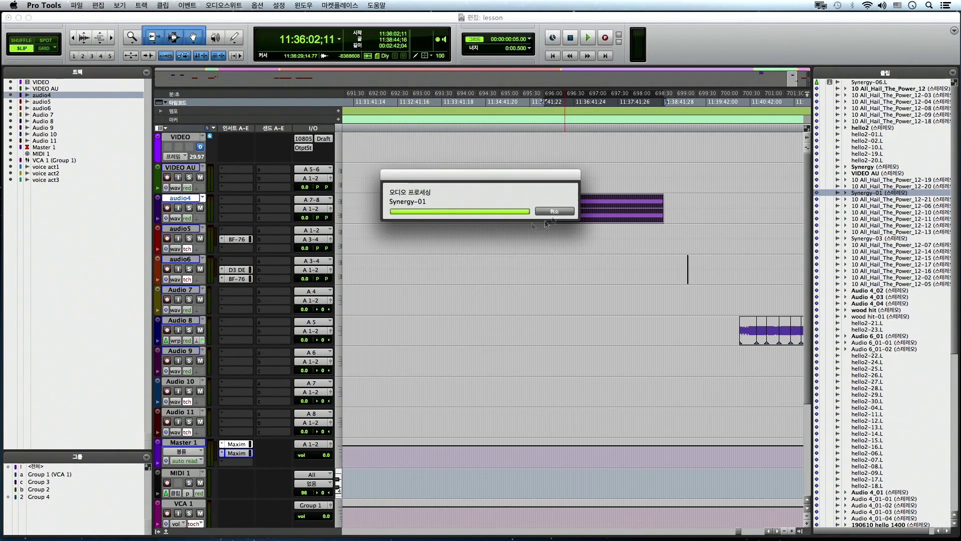
Switch to Finder and check the exported Synergy-01.wav and the Synergy .aan files in the Rendered Files folder.
key(super+Tab)
click(584, 129)
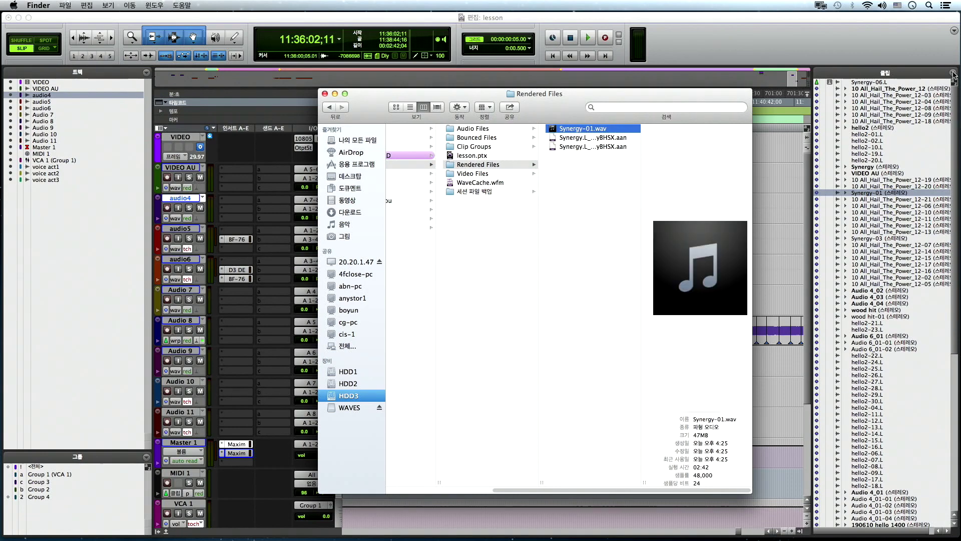
click(952, 72)
click(879, 192)
key(super+Tab)
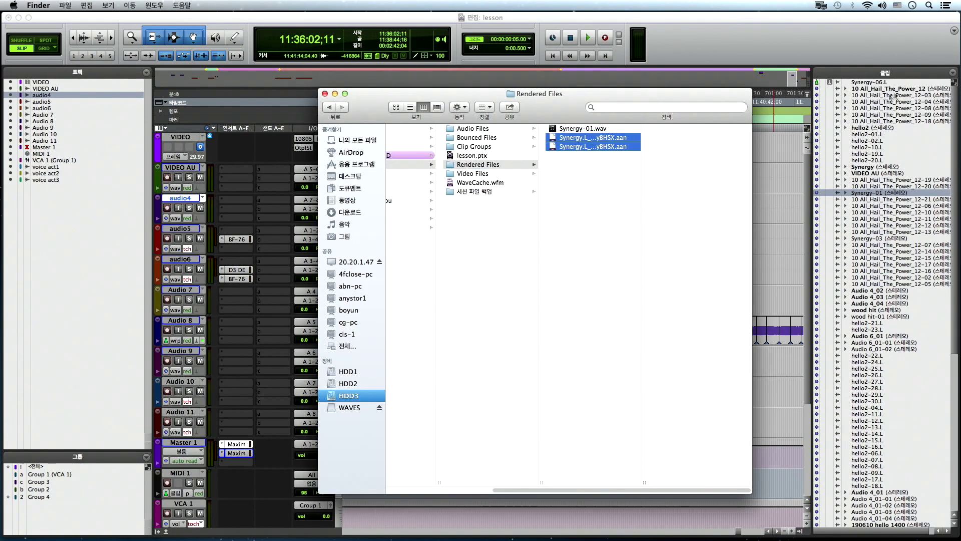
Compare the Export Clips as Files command with Synergy-01.wav in Finder's Rendered Files folder, then return to Pro Tools.
click(953, 73)
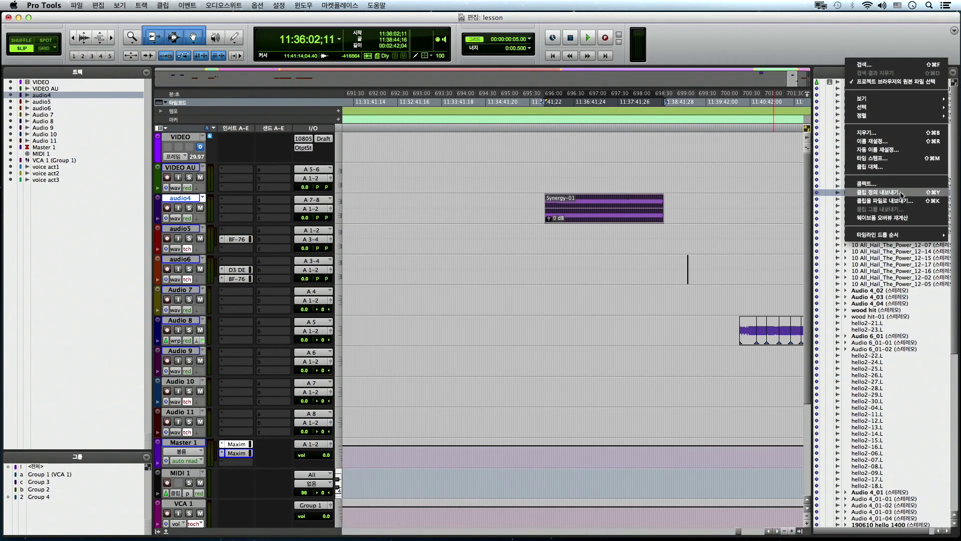
click(898, 201)
key(Return)
key(super+Tab)
click(583, 129)
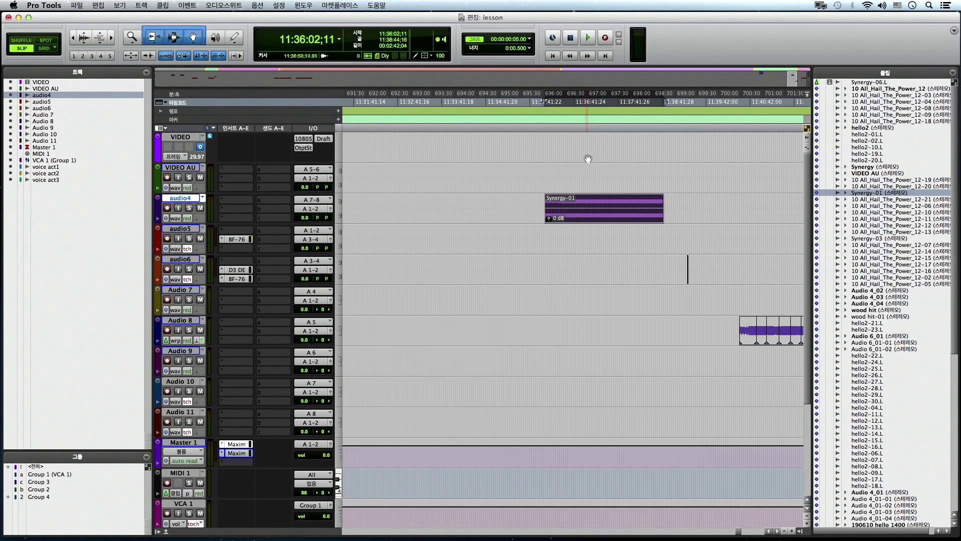
key(super+Tab)
Open the file export settings for the Synergy-01 clip and examine the file type and format choices.
click(952, 72)
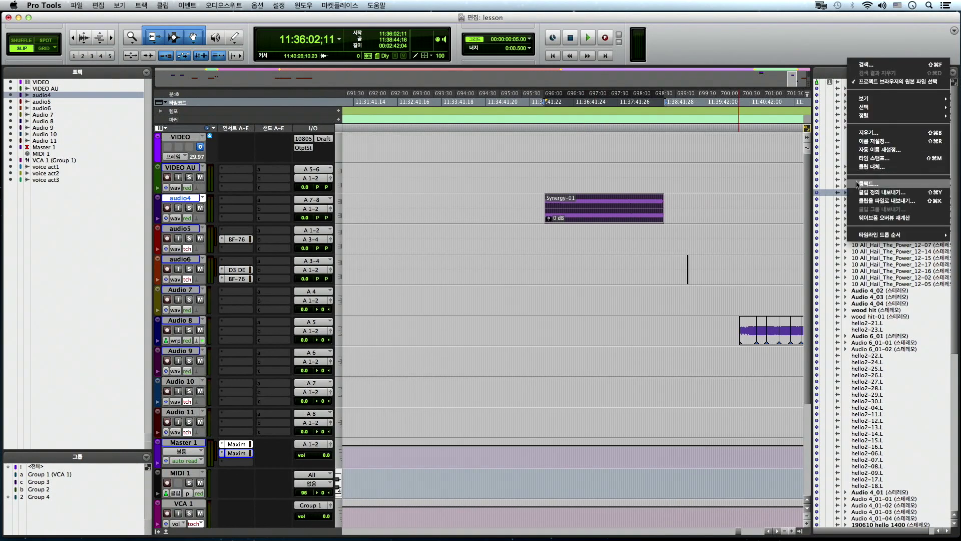
click(871, 200)
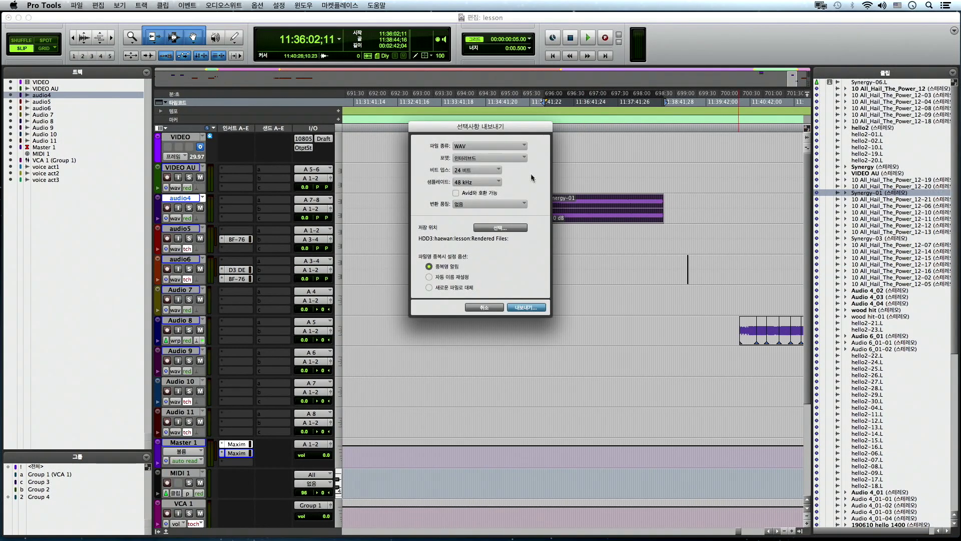
click(498, 147)
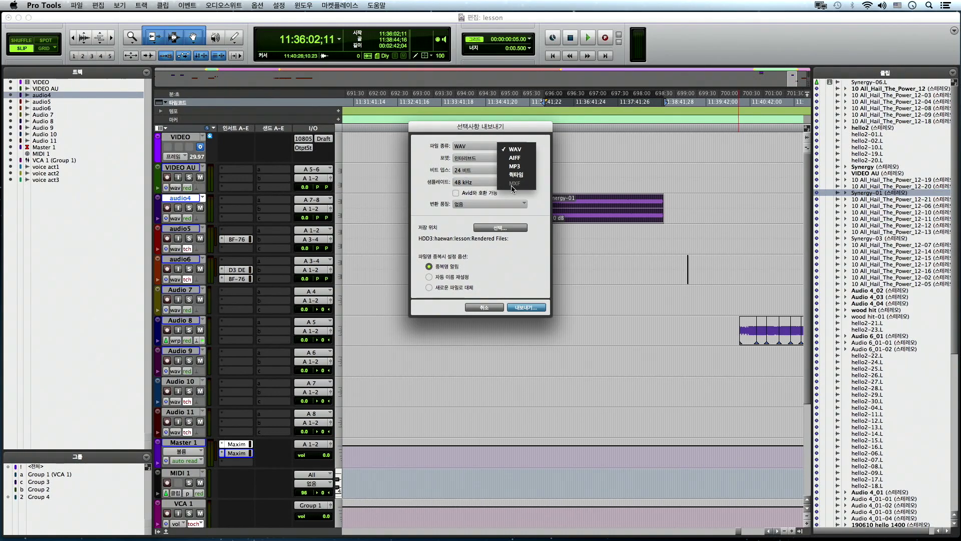
click(479, 160)
click(479, 160)
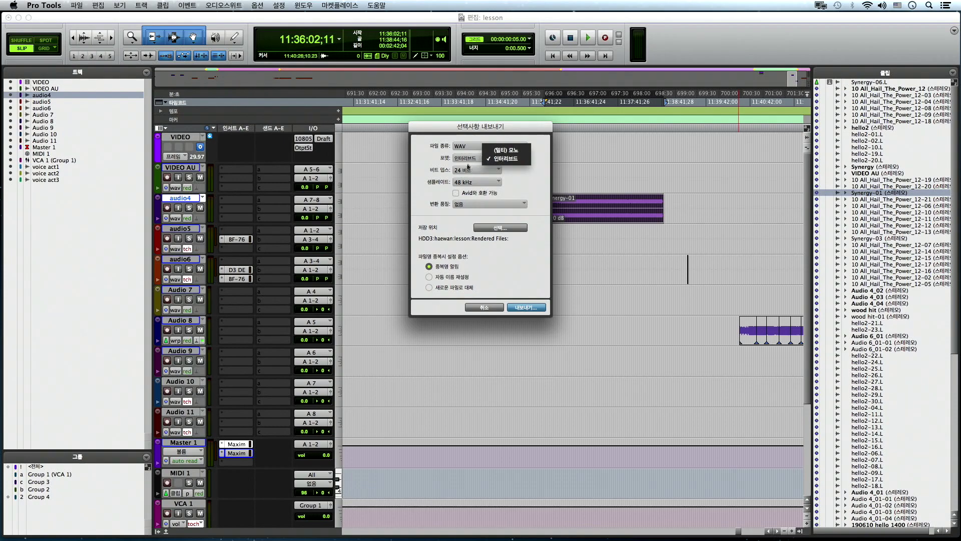
Examine the bit depth and sample rate choices in the export settings, keeping 24-bit and 48 kHz.
click(471, 171)
click(471, 171)
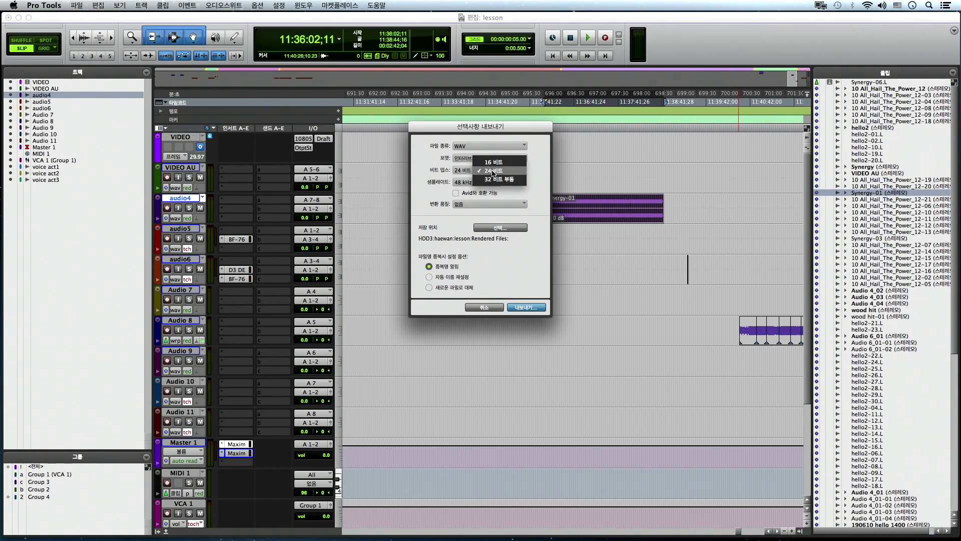
click(493, 171)
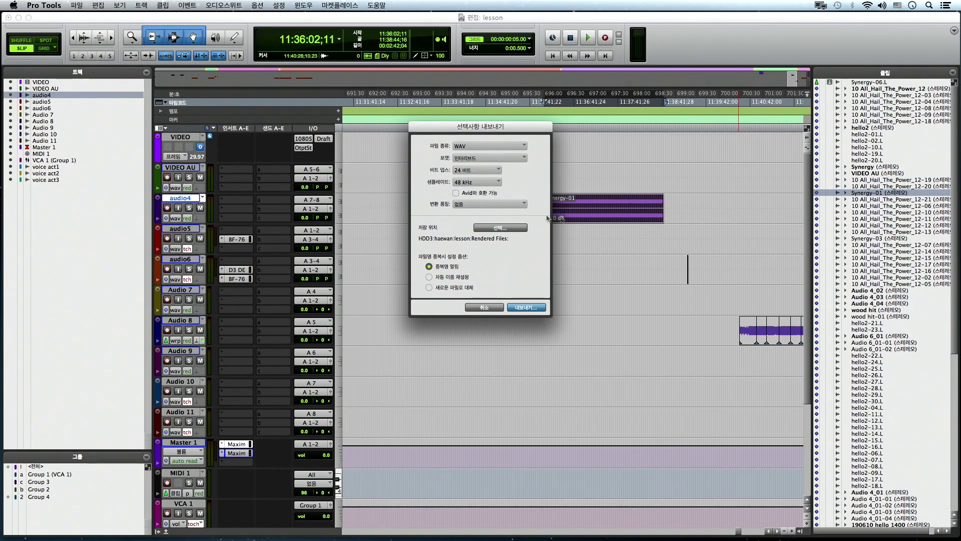
click(482, 170)
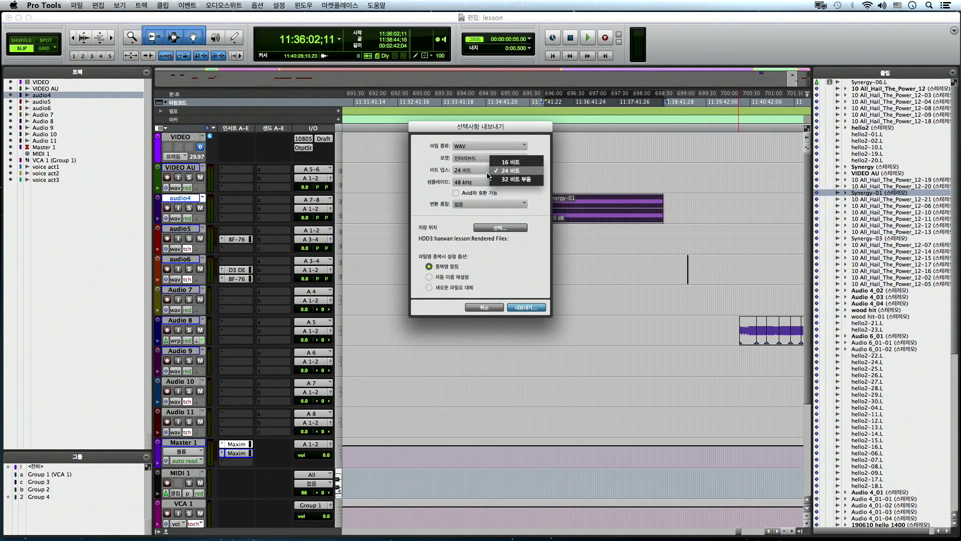
click(482, 173)
click(460, 183)
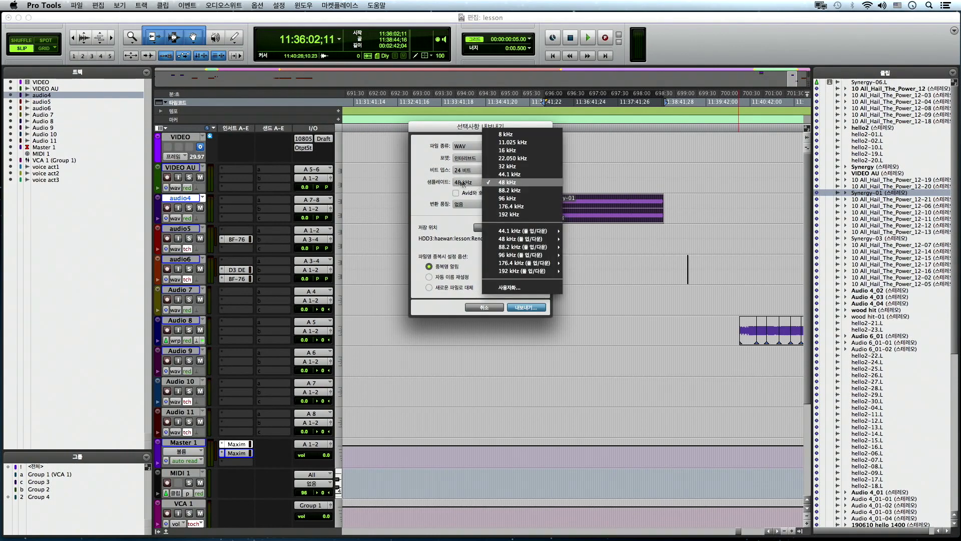
click(460, 185)
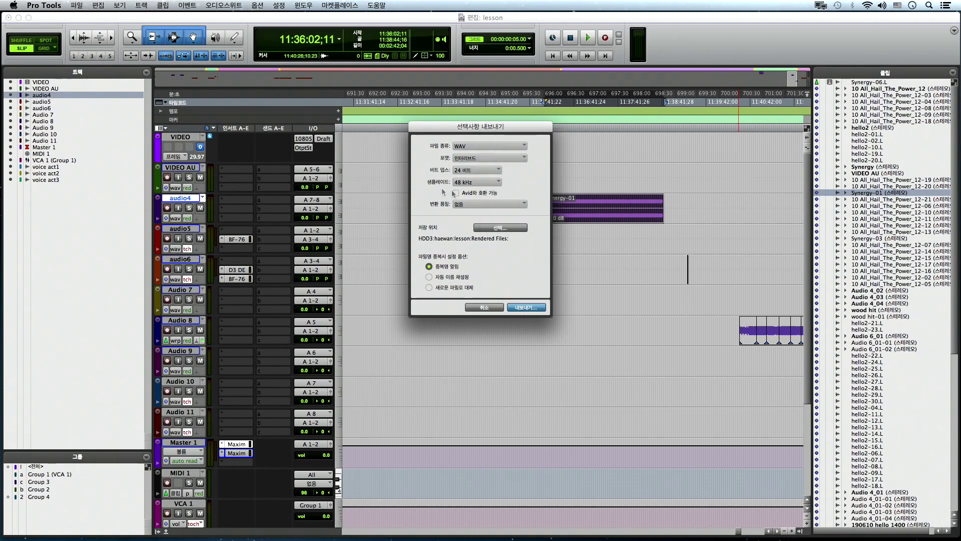
Examine the sample rate and conversion quality choices in the export settings, keeping 48 kHz and no conversion quality.
click(480, 183)
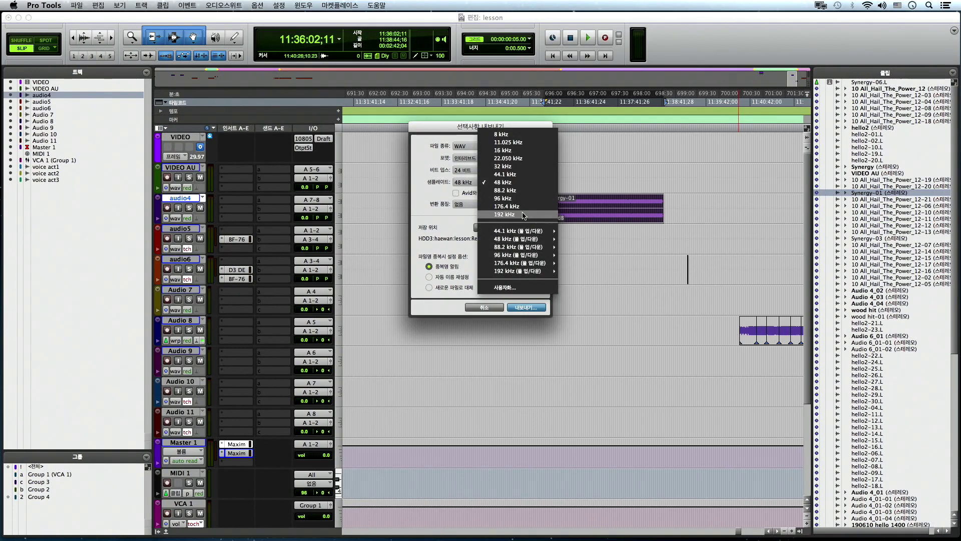
click(446, 198)
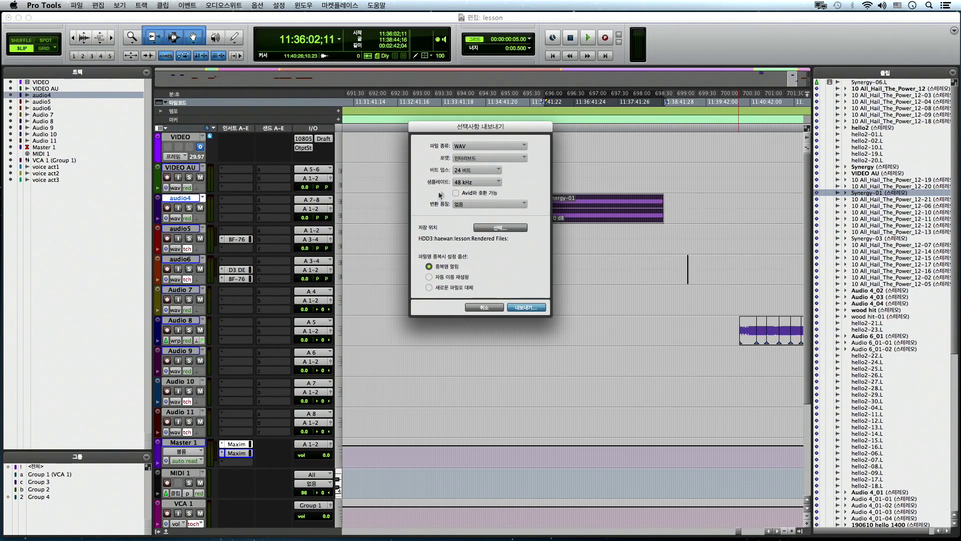
click(488, 205)
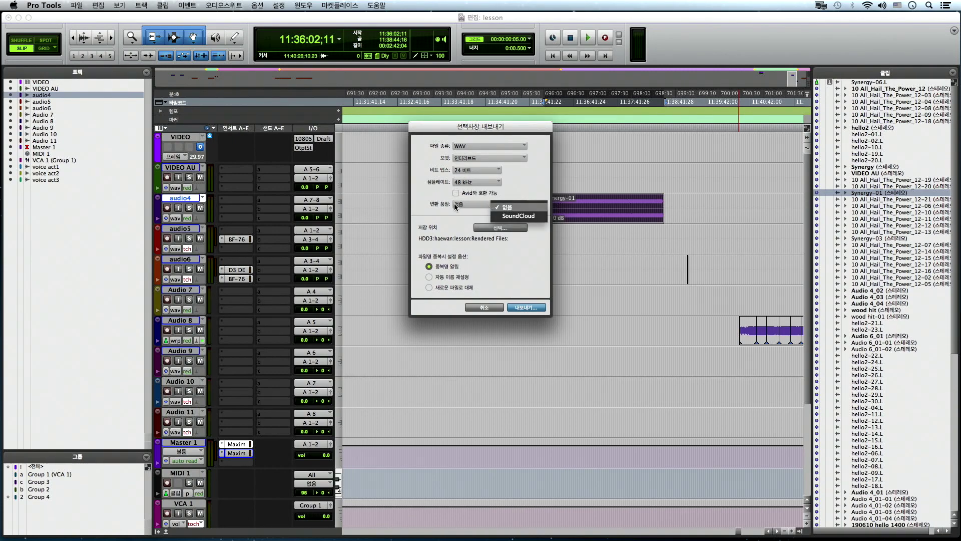
click(503, 207)
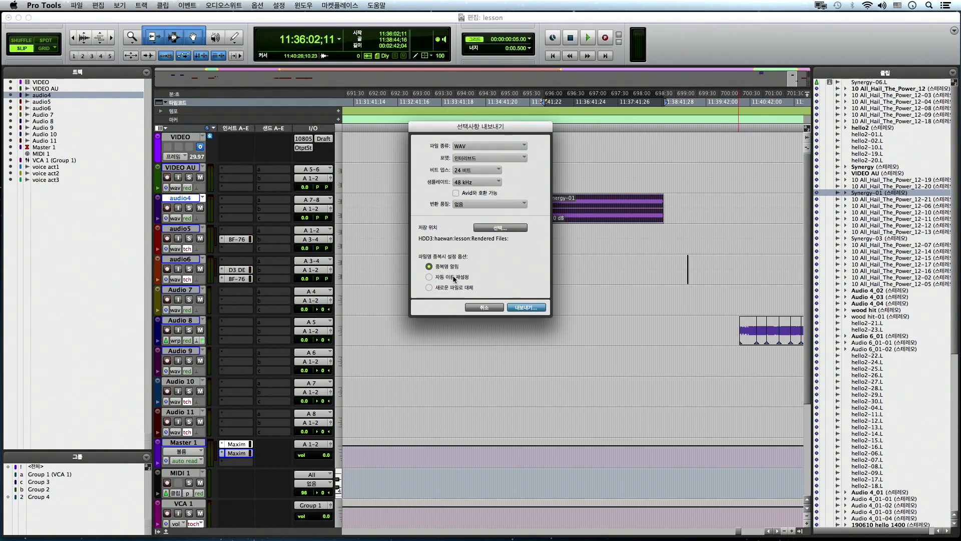
Continue the export as far as the save prompt, check the Synergy-01 file name in Rendered Files, and cancel.
click(530, 307)
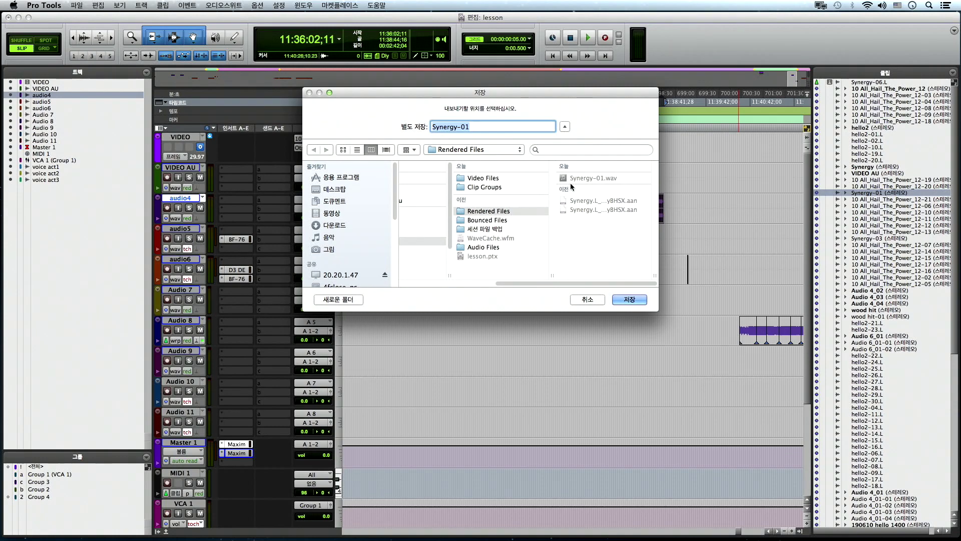
double_click(465, 127)
click(582, 298)
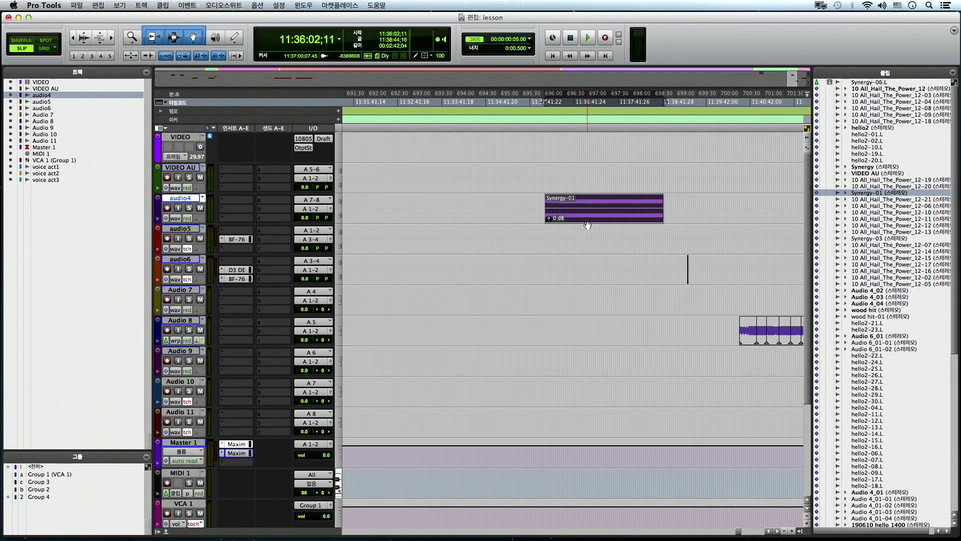
Reopen the Synergy-01 clip's export settings, compare the duplicate file name options, and cancel with the duplicate-name alert still chosen.
key(super+shift+k)
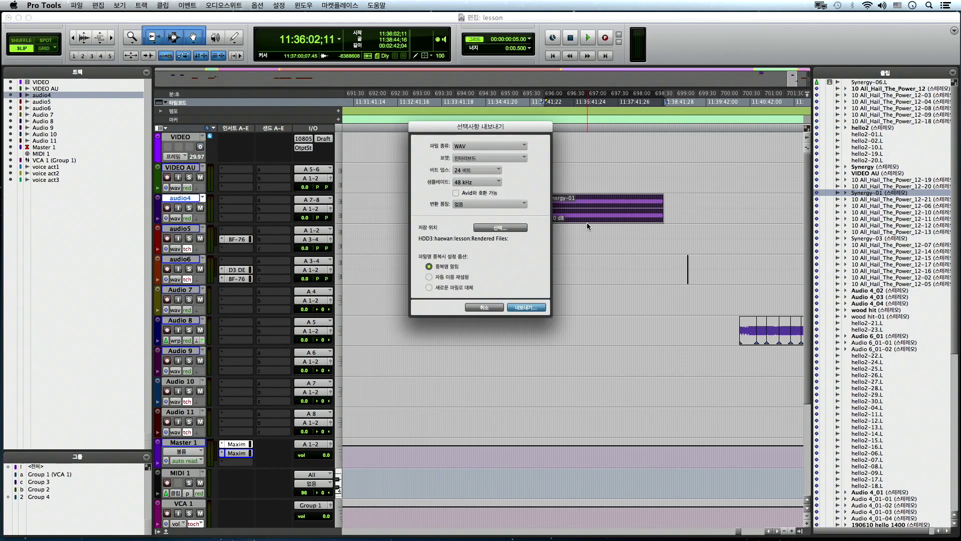
click(461, 277)
click(429, 266)
click(484, 307)
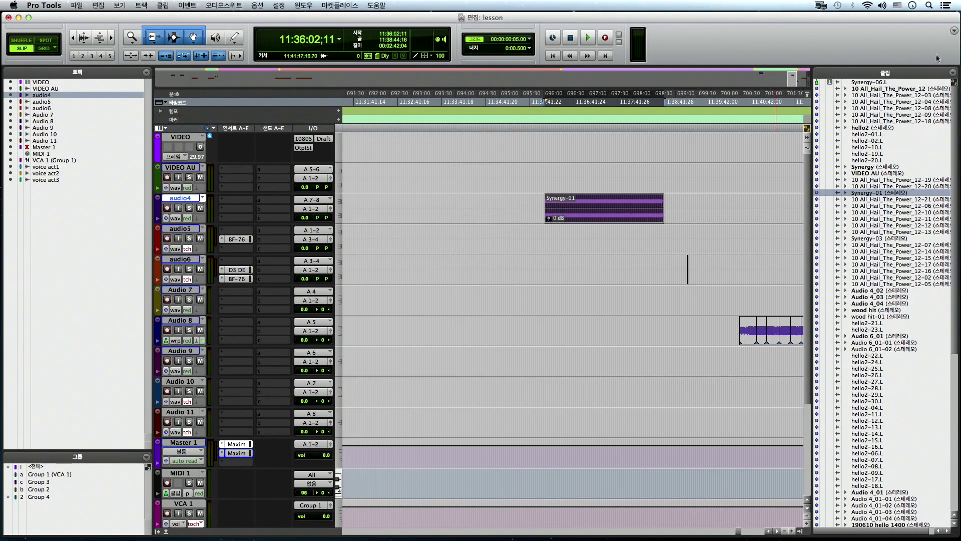
Ungroup the clip group on the audio6 track and group its clips again.
click(950, 73)
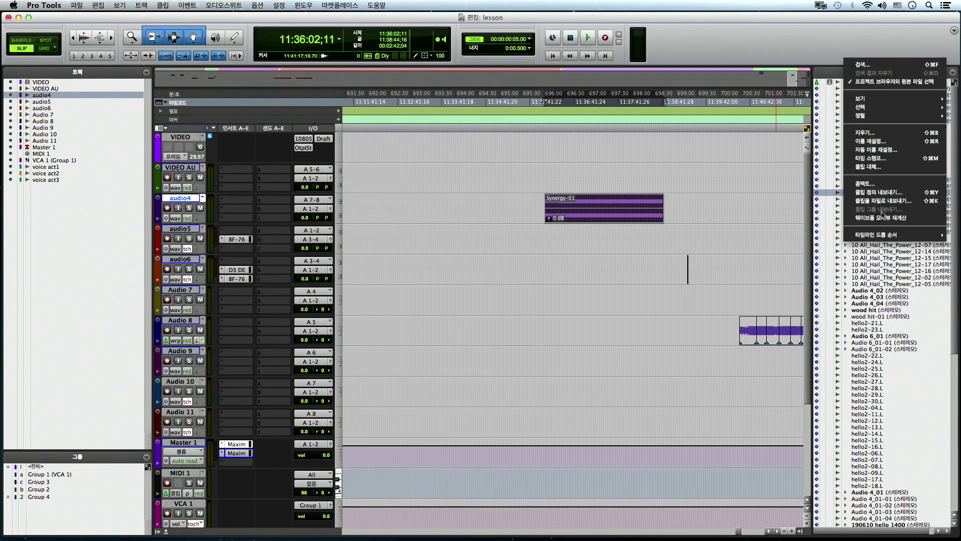
click(732, 252)
key(super+bracketleft)
click(673, 275)
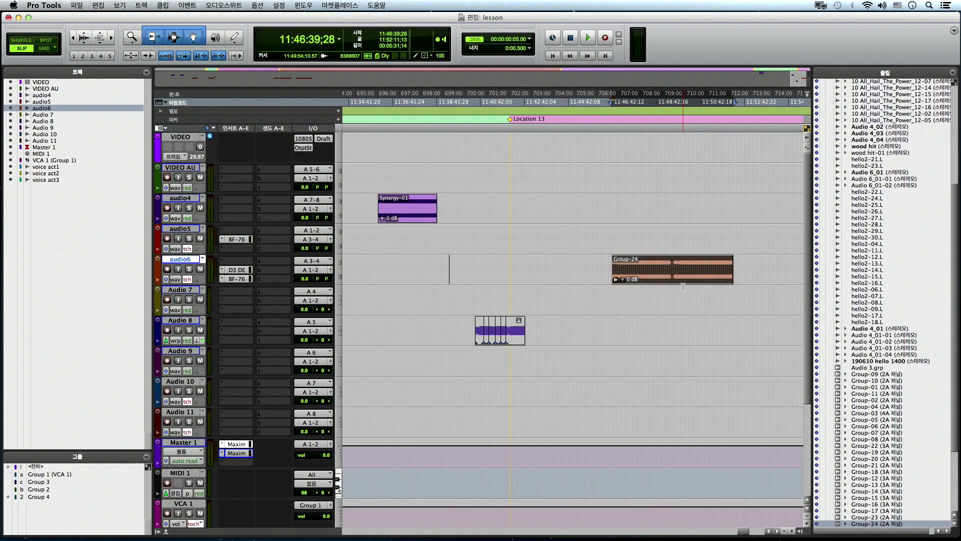
key(alt+super+u)
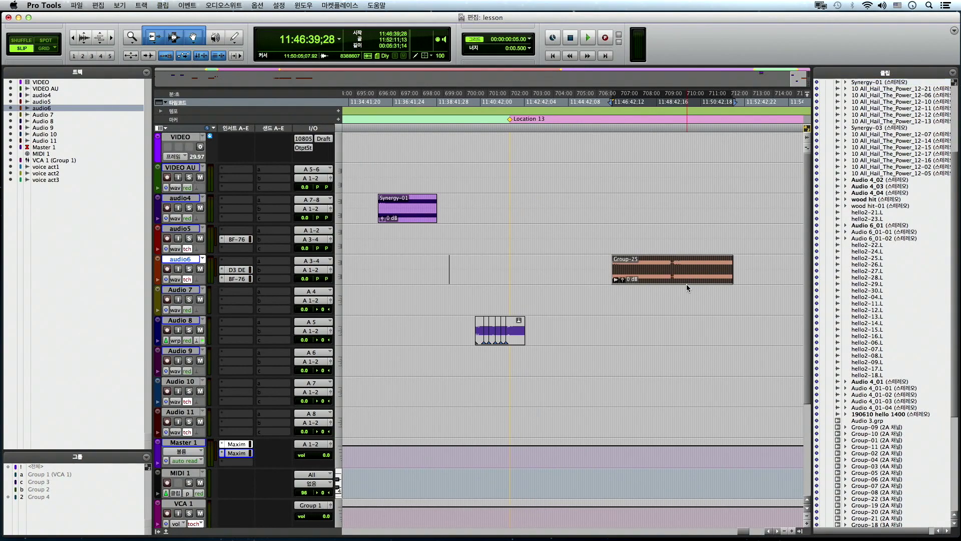
key(alt+super+g)
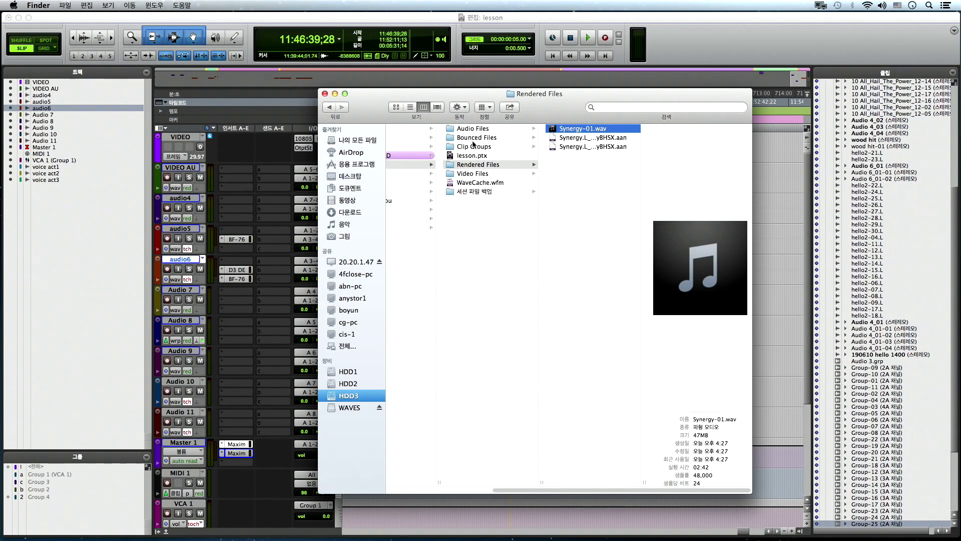
Inspect the Bounced Files, Rendered Files and Video Files folders of the lesson session in Finder, then return to Pro Tools.
click(484, 139)
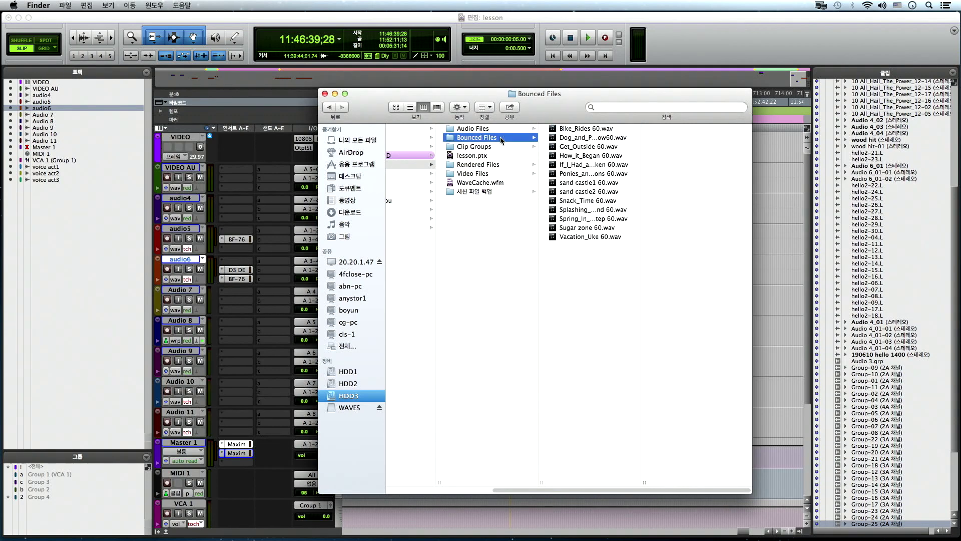
click(481, 166)
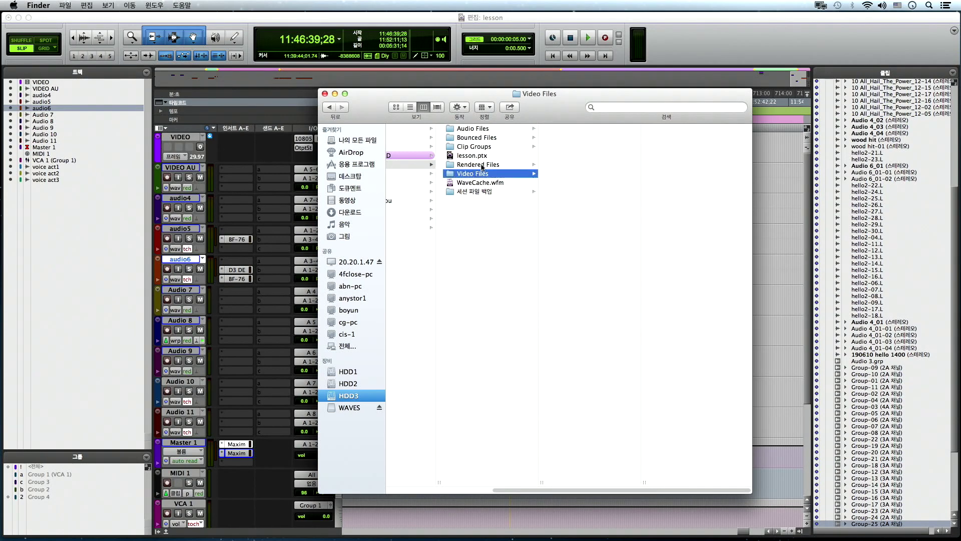
key(super+Tab)
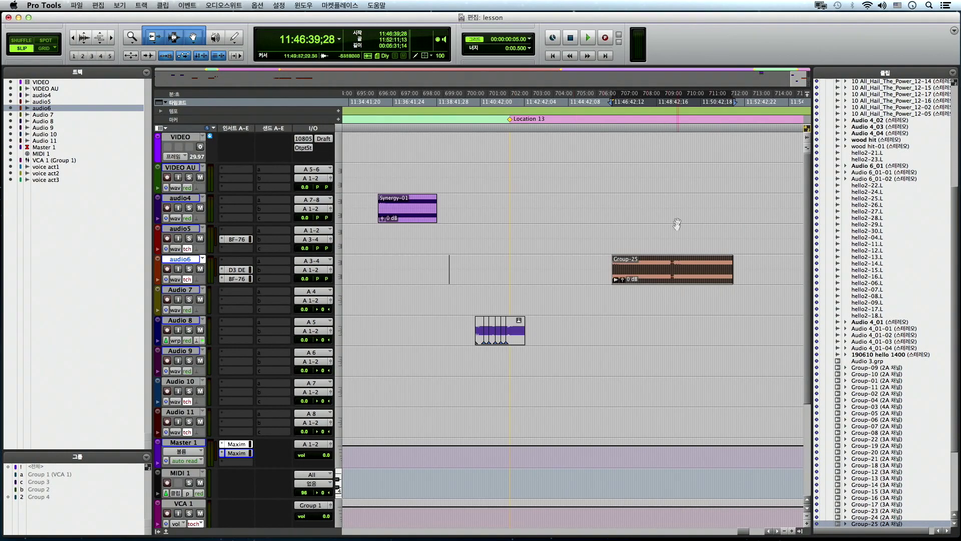
Export the regrouped audio6 clip group to the lesson session's Clip Groups folder, keeping the duplicate-name alert option.
click(942, 75)
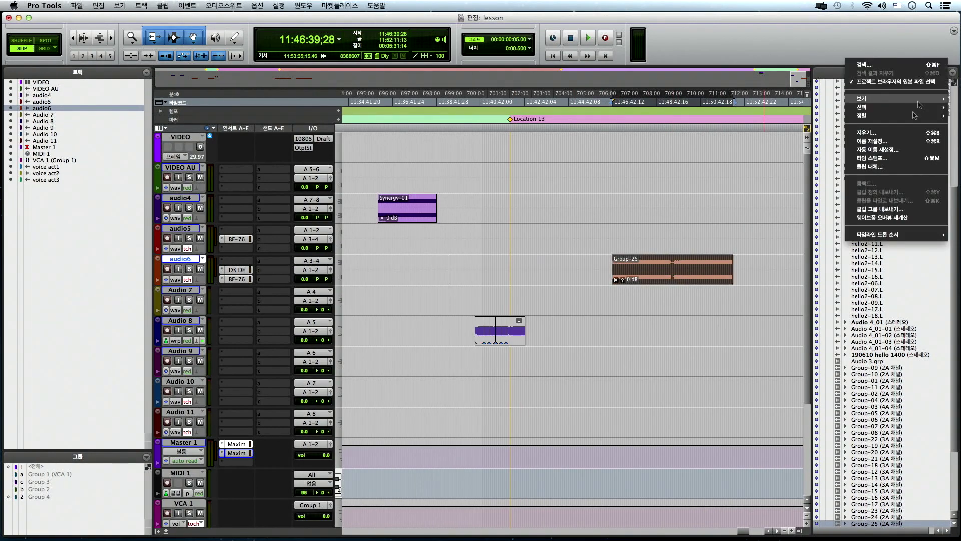
click(896, 208)
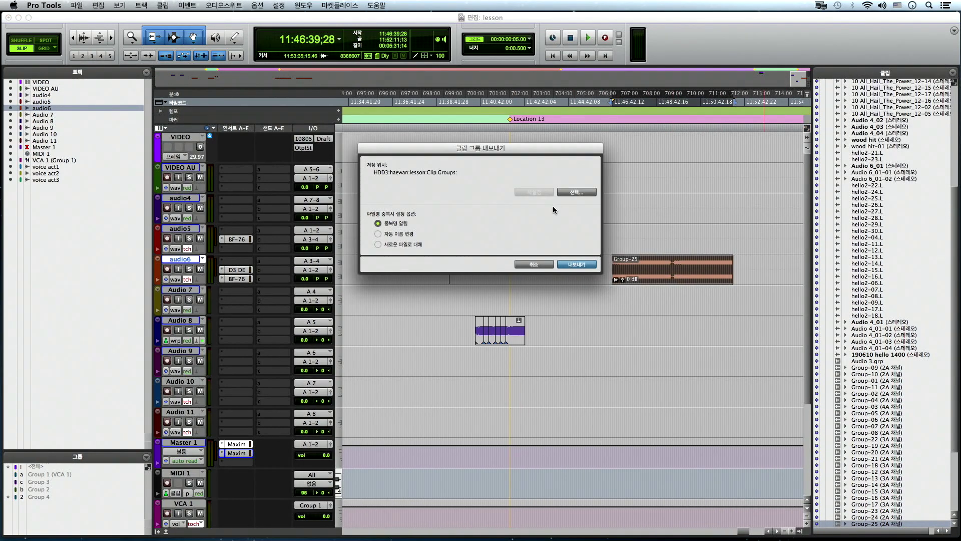
click(576, 263)
Switch to Finder and check Group-24.cgrp and Group-25.cgrp in the Clip Groups folder.
key(super+Tab)
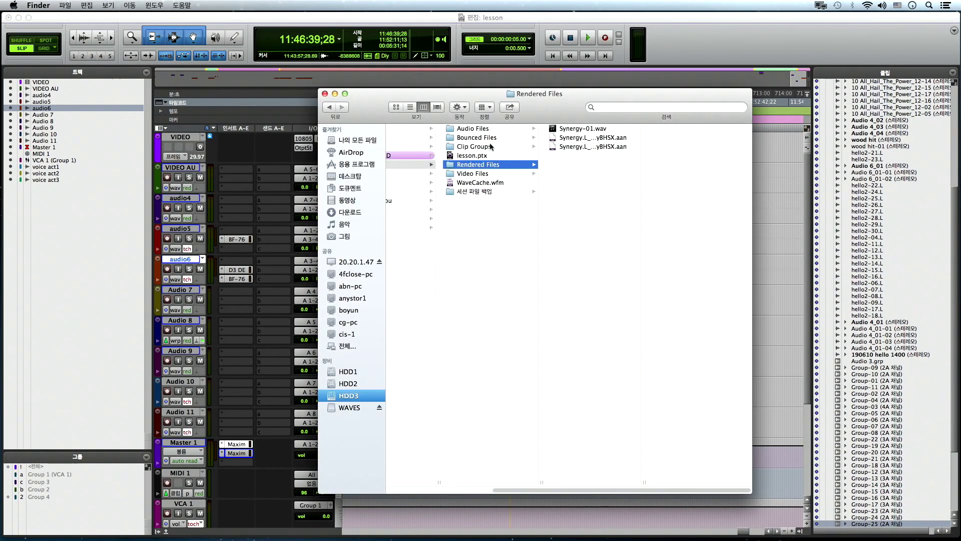
click(480, 173)
click(486, 146)
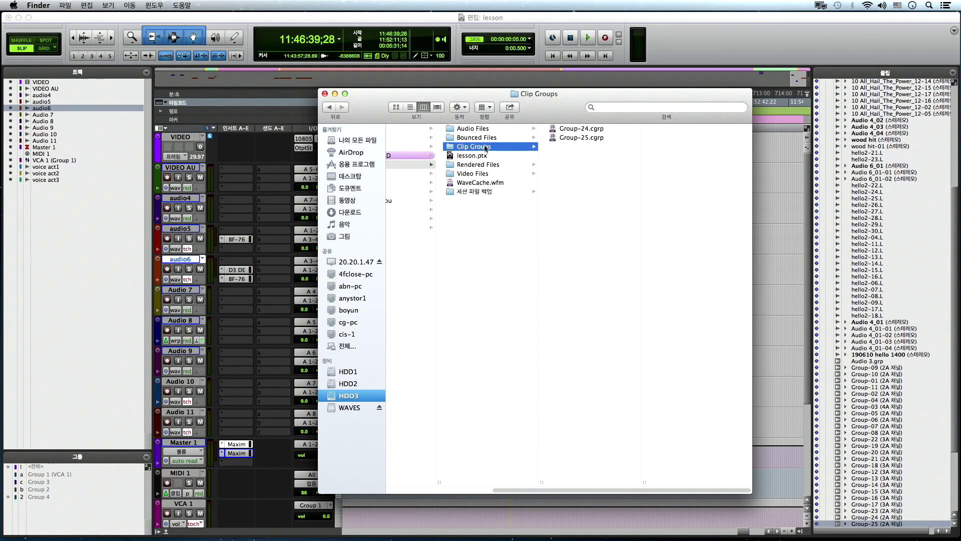
click(487, 139)
click(487, 147)
drag(596, 150, 581, 132)
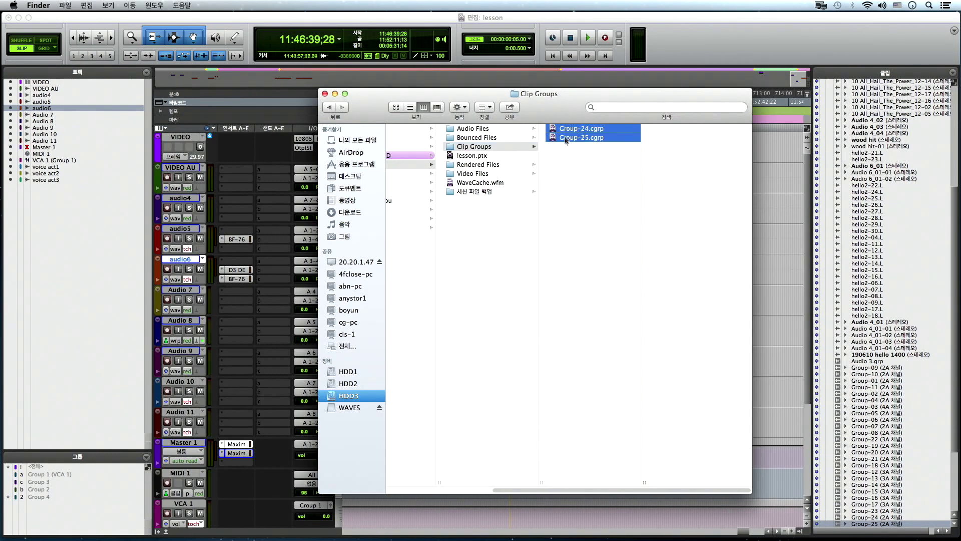
Return to Pro Tools and locate the Clip Groups import command without running it.
key(super+Tab)
click(518, 208)
click(76, 6)
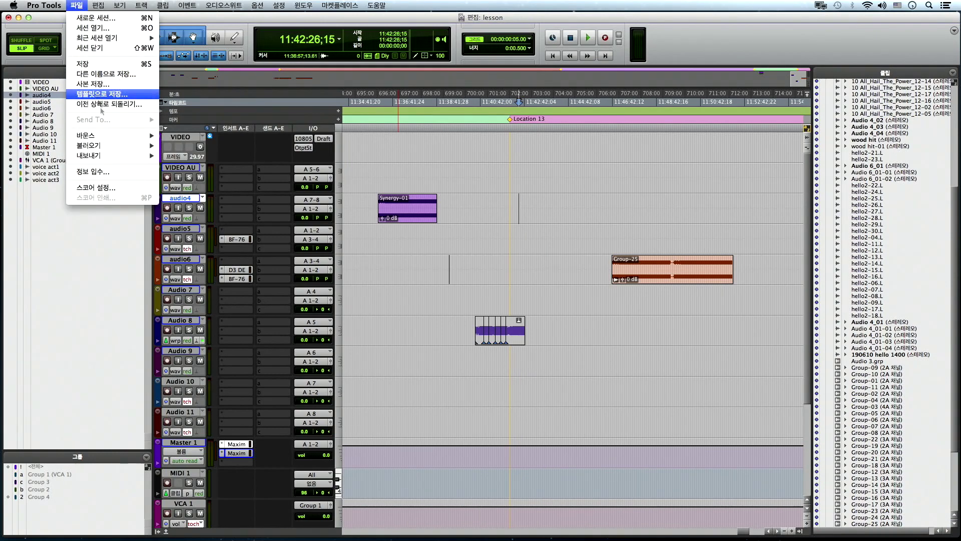
mouse_move(100, 145)
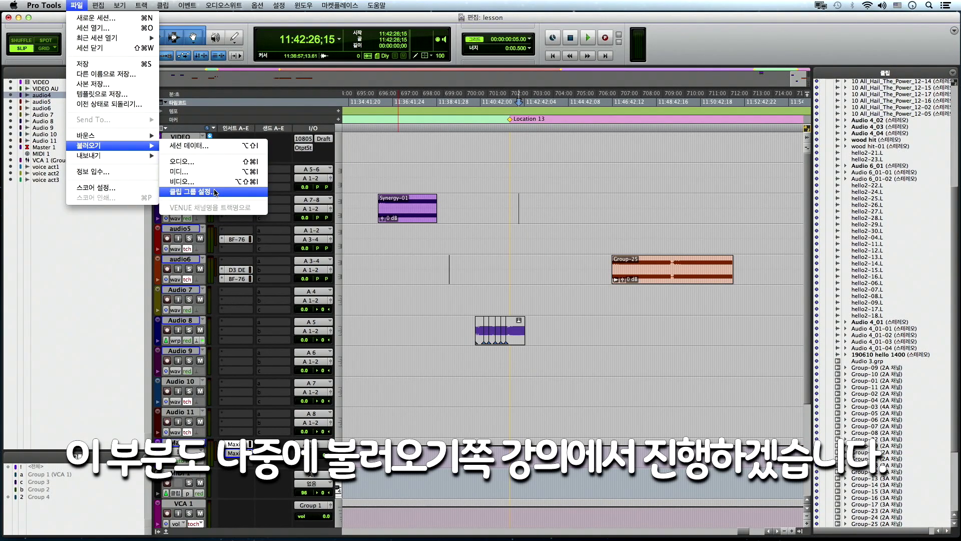
click(673, 233)
Review the Recalculate Waveform Overviews command for the audio6 group clip and set the timeline drop order to left to right.
click(670, 271)
click(953, 72)
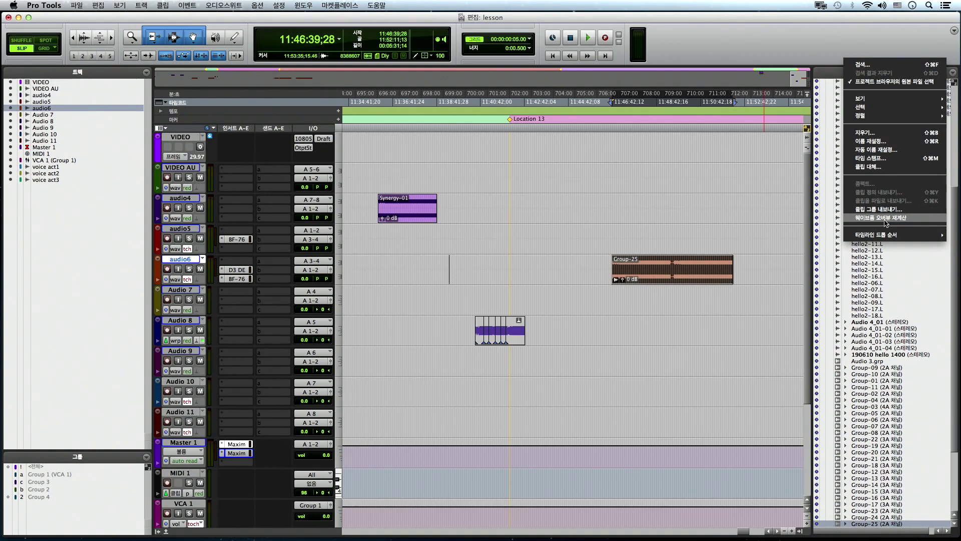
mouse_move(885, 236)
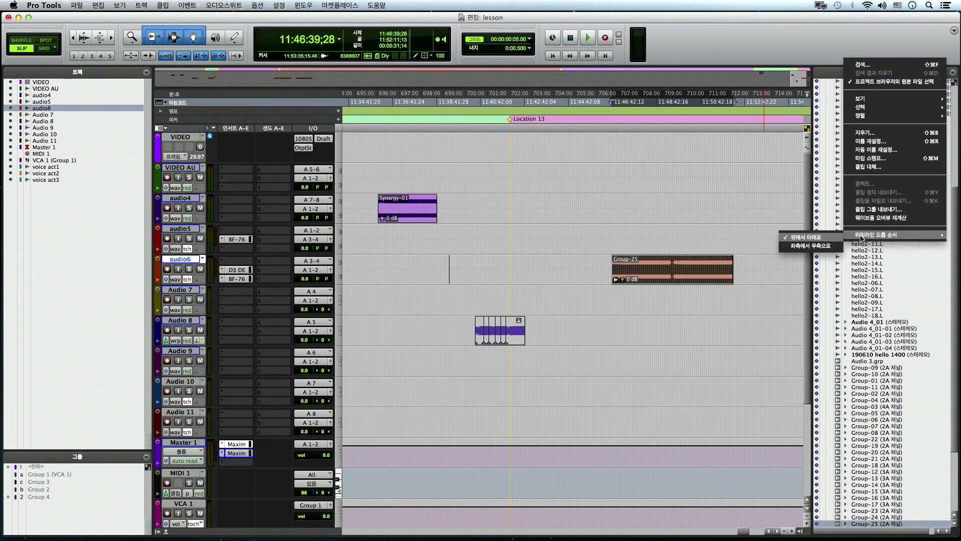
click(832, 248)
click(779, 266)
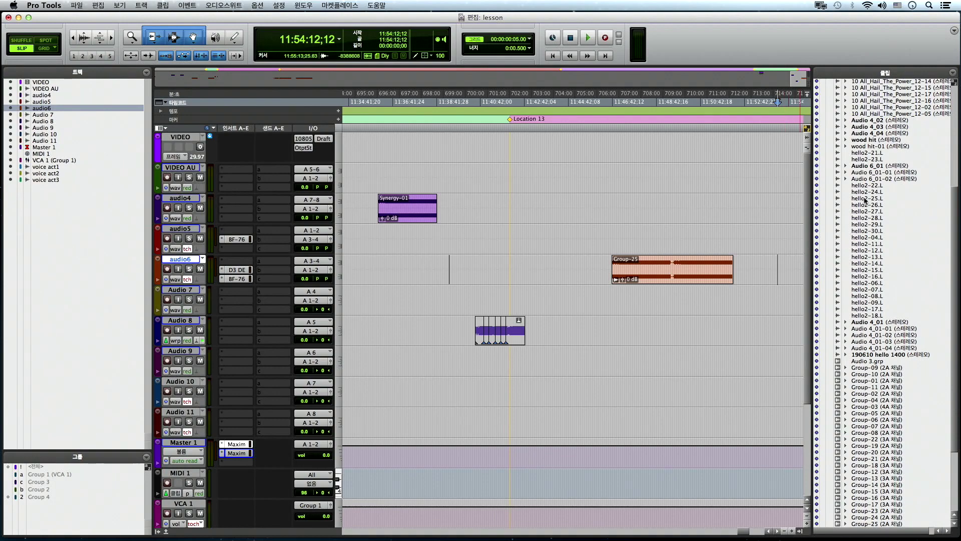
Set the timeline drop order to top to bottom and try it with the selected 10 All_Hail_The_Power clips.
click(953, 72)
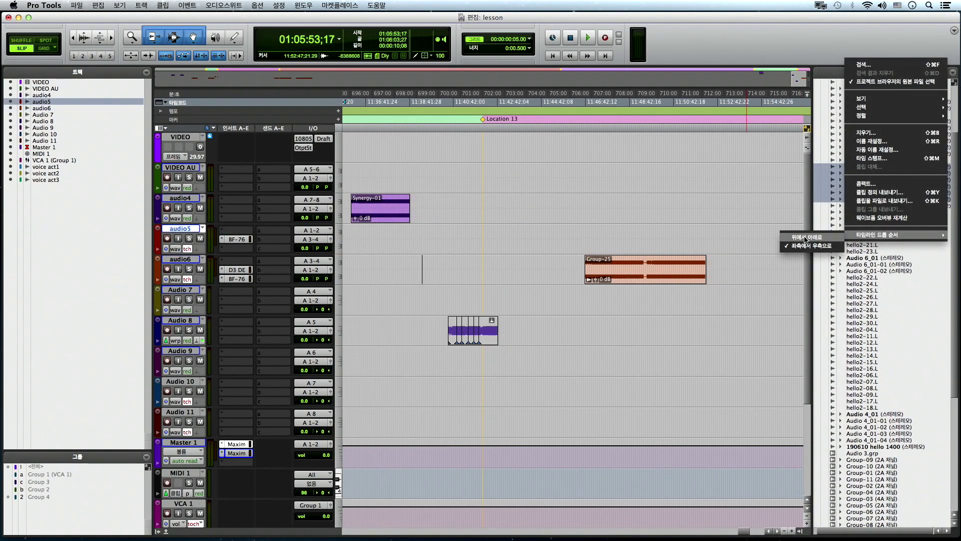
click(805, 238)
click(721, 252)
click(730, 247)
scroll(753, 240, right, 2)
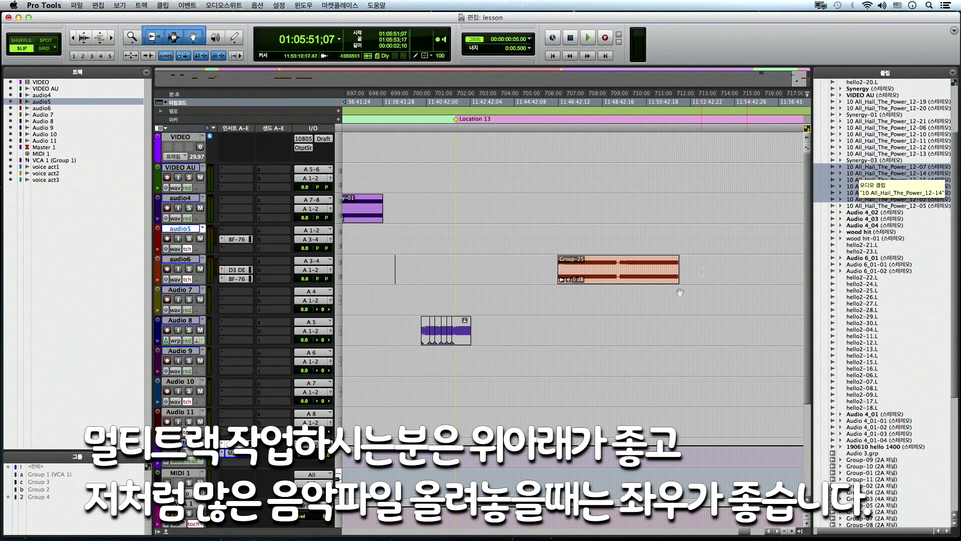
Set the timeline drop order to left to right and drop the selected 10 All_Hail_The_Power clips on audio6 after the group clip.
click(953, 72)
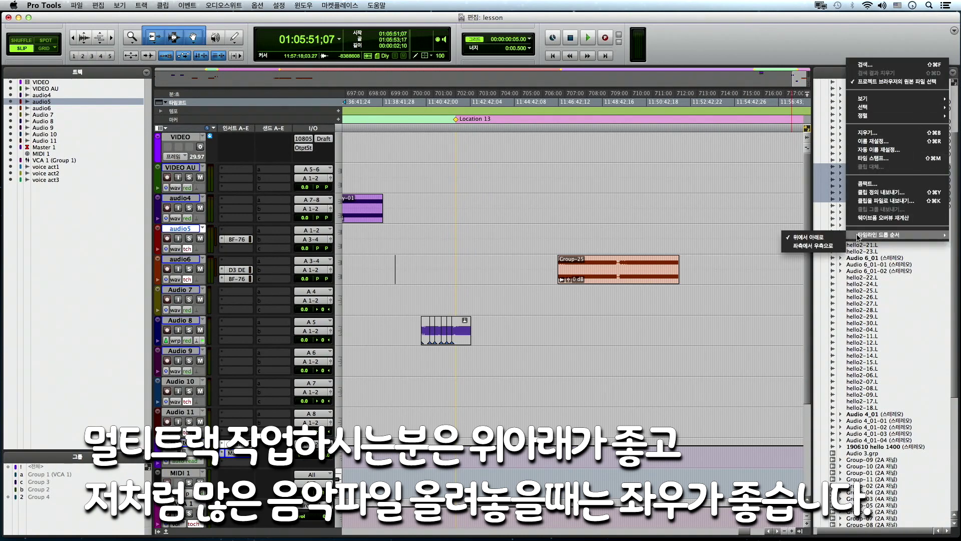
click(826, 246)
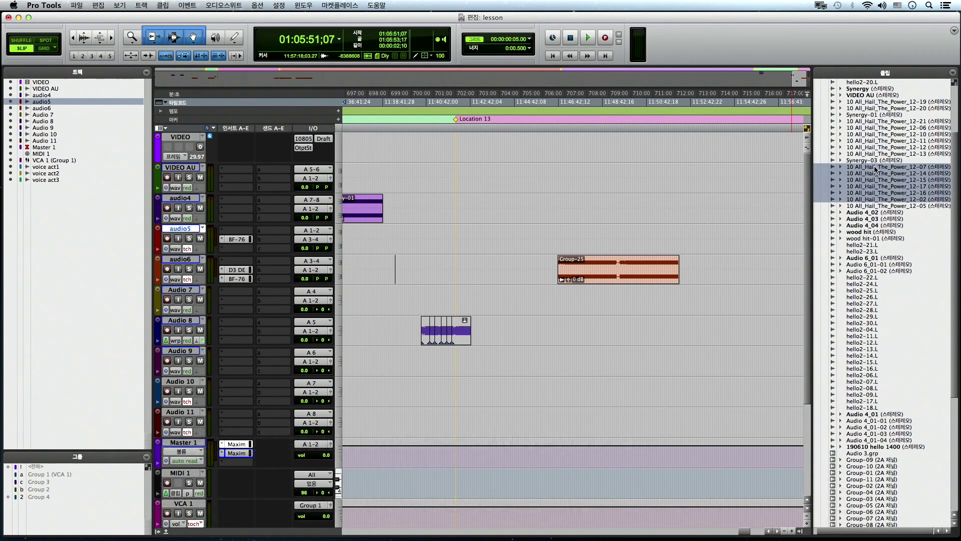
drag(875, 170, 723, 266)
key(super+bracketright)
key(super+bracketright)
key(super+bracketright)
key(super+bracketleft)
Undo the placement of the clips on audio6 and put the edit cursor after the group clip.
key(super+z)
key(super+bracketleft)
key(super+bracketleft)
click(579, 265)
click(587, 265)
key(super+bracketleft)
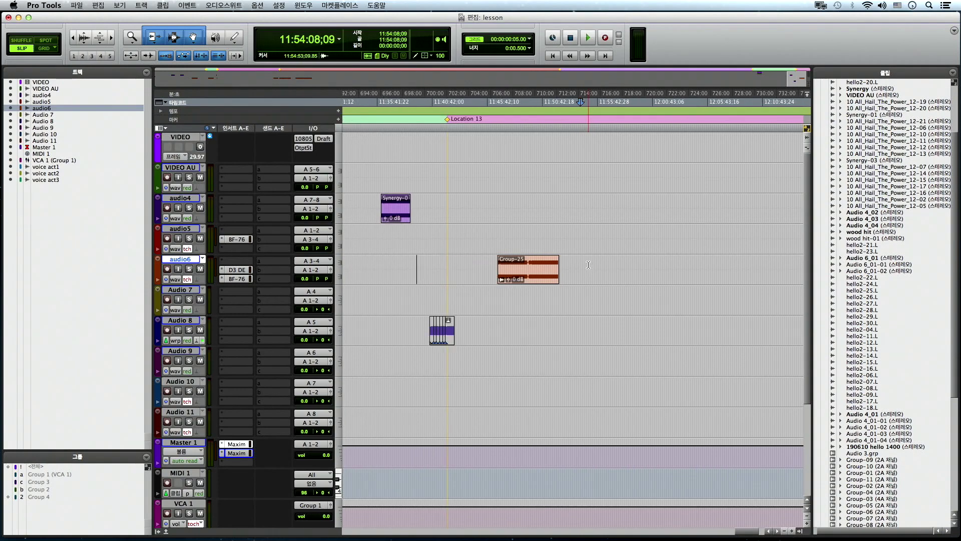
Compare the two timeline drop order choices again, keeping left to right.
click(952, 73)
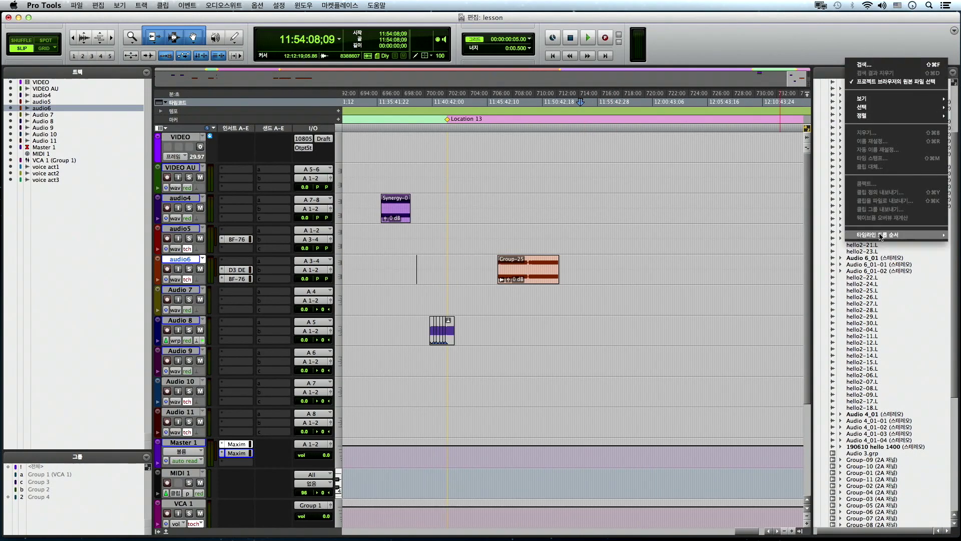
mouse_move(881, 234)
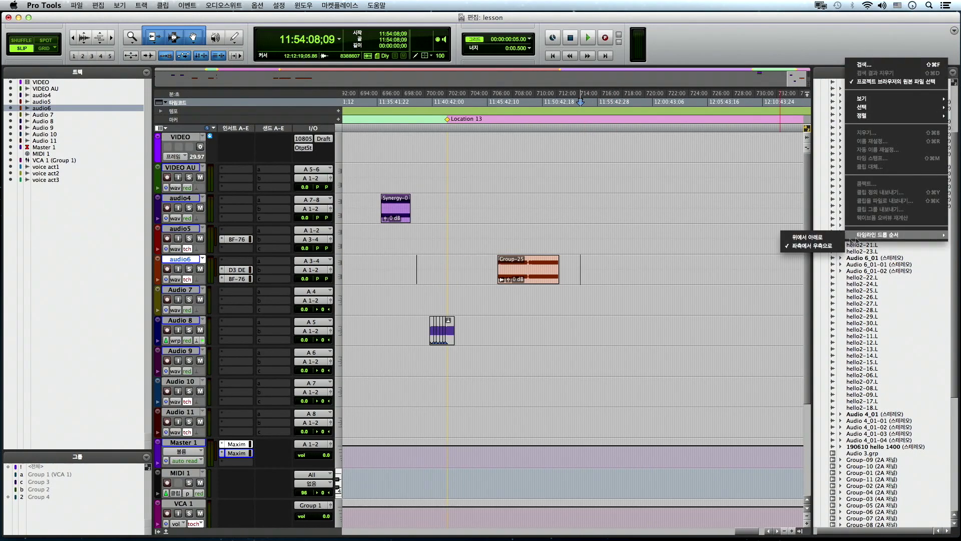
click(825, 246)
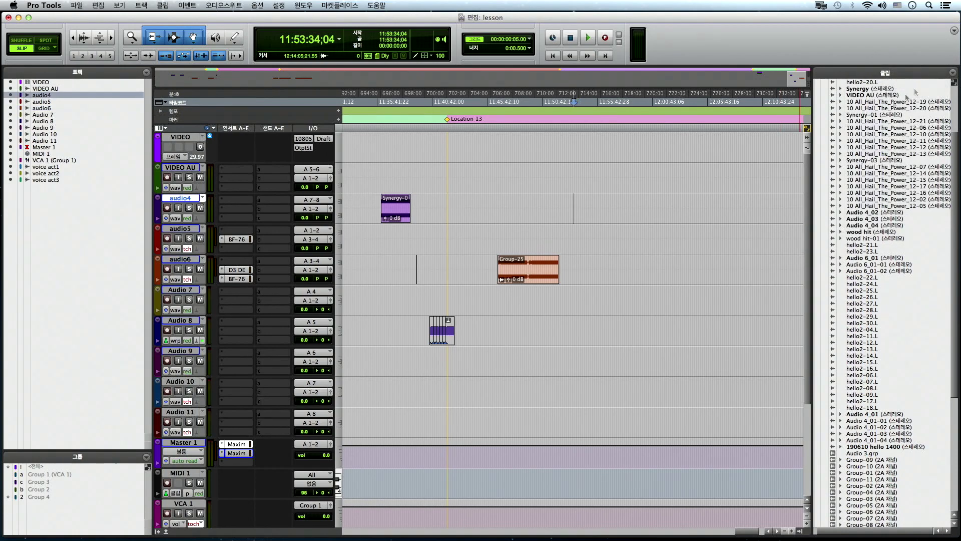
Turn on the clip list's keyboard focus and jump to the first clip whose name starts with A.
click(954, 83)
key(a)
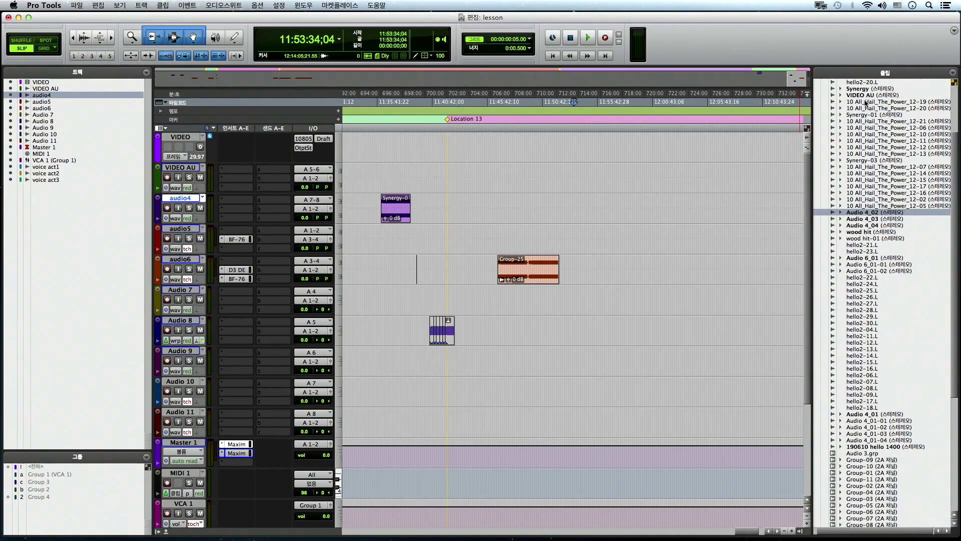
click(773, 150)
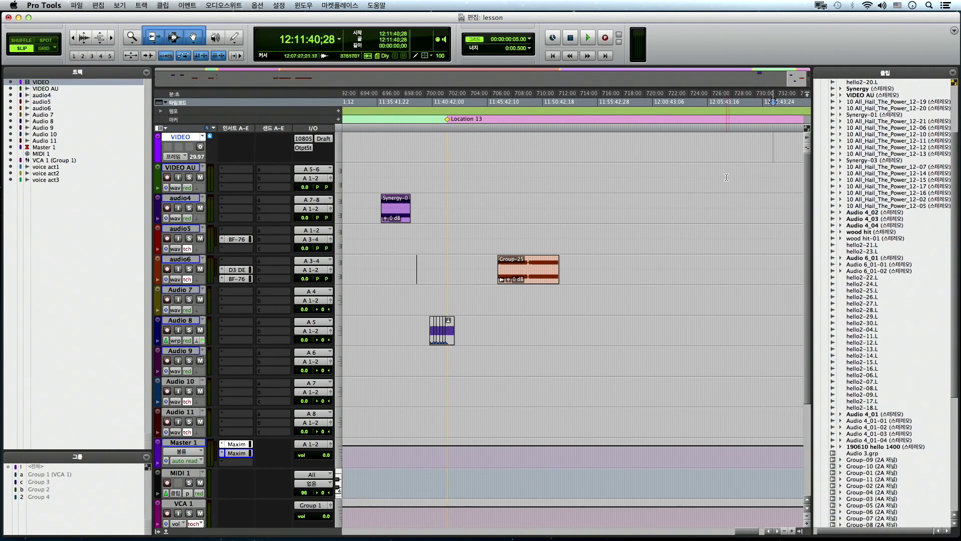
Return the keyboard focus from the clip list to the timeline and place the edit cursor on the Audio 7 track.
click(688, 184)
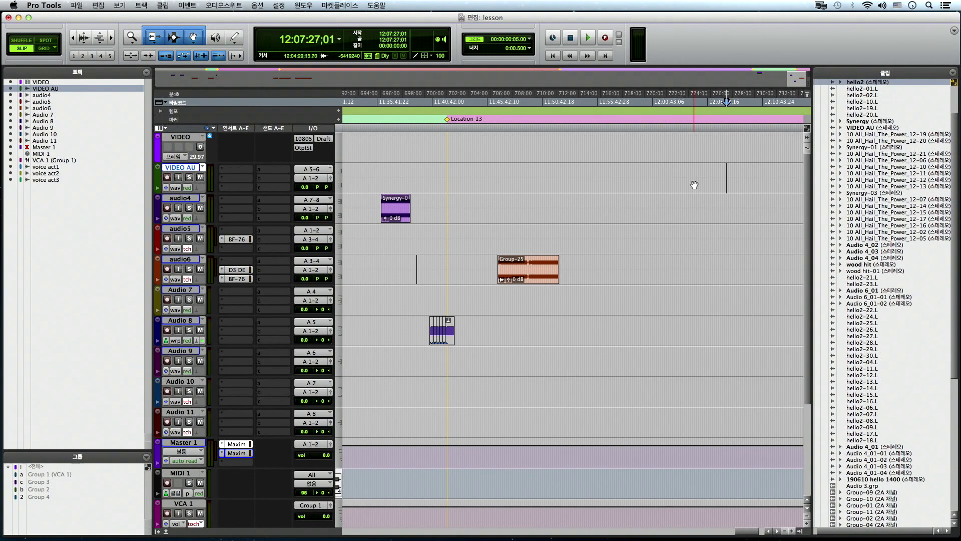
key(a)
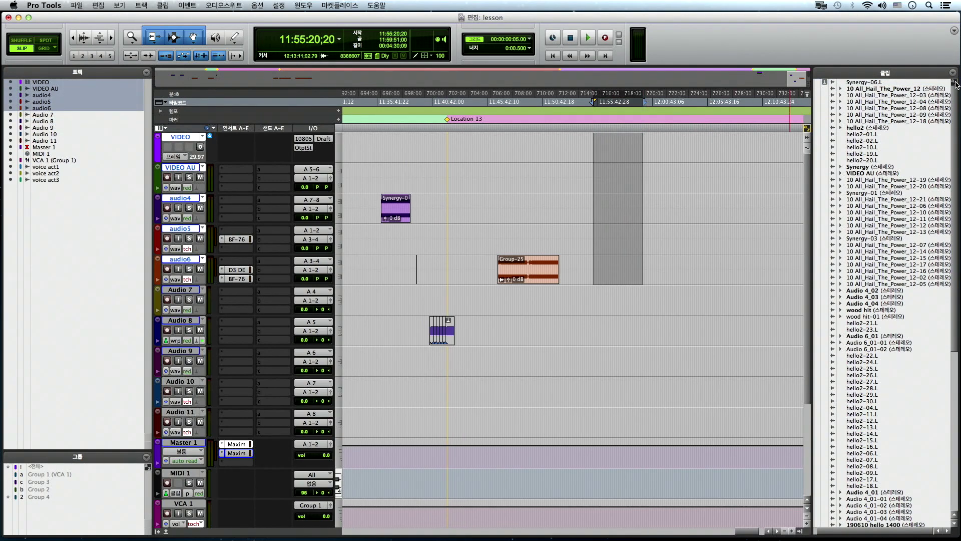
click(595, 290)
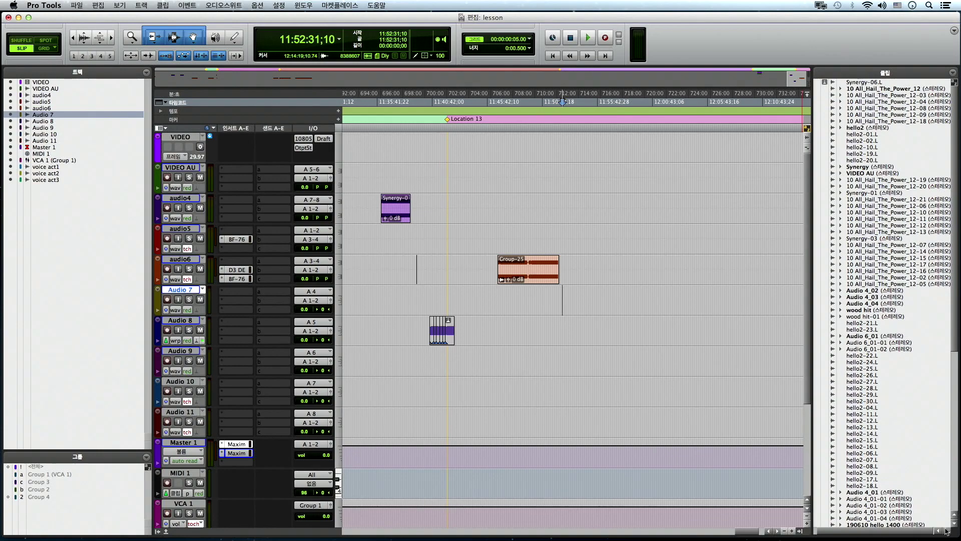
Review the clip list's commands once more, from search, view, select and sort to renaming, compacting, exporting and timeline drop order.
scroll(946, 531, down, 5)
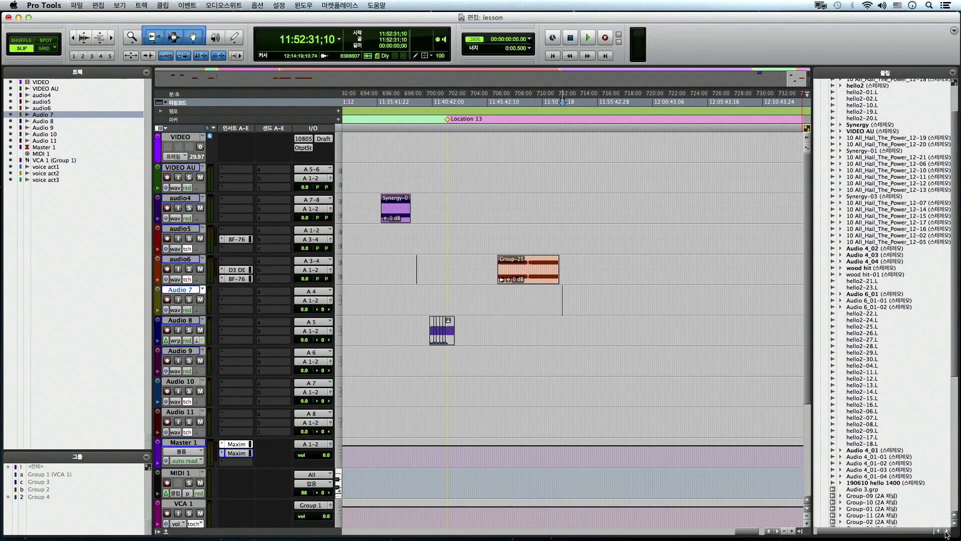
click(939, 531)
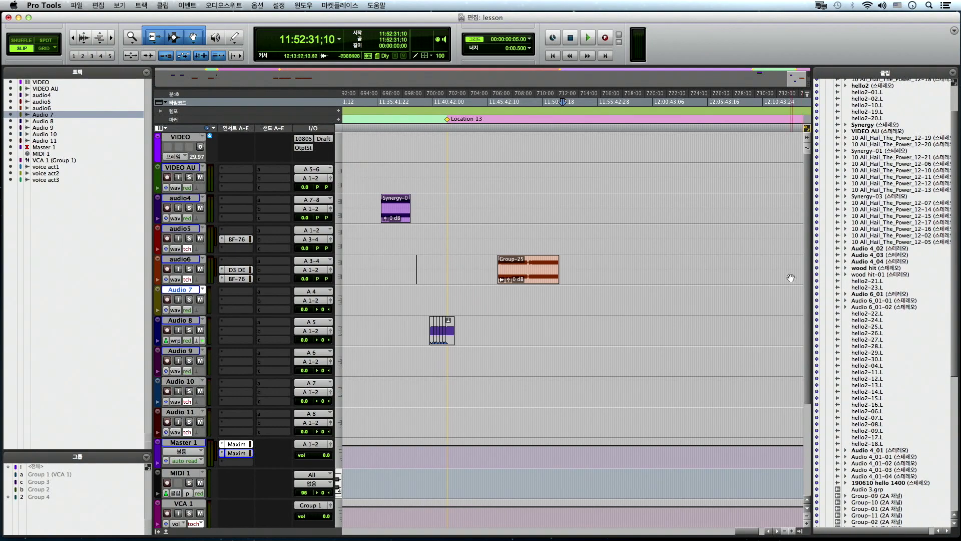
scroll(891, 301, up, 5)
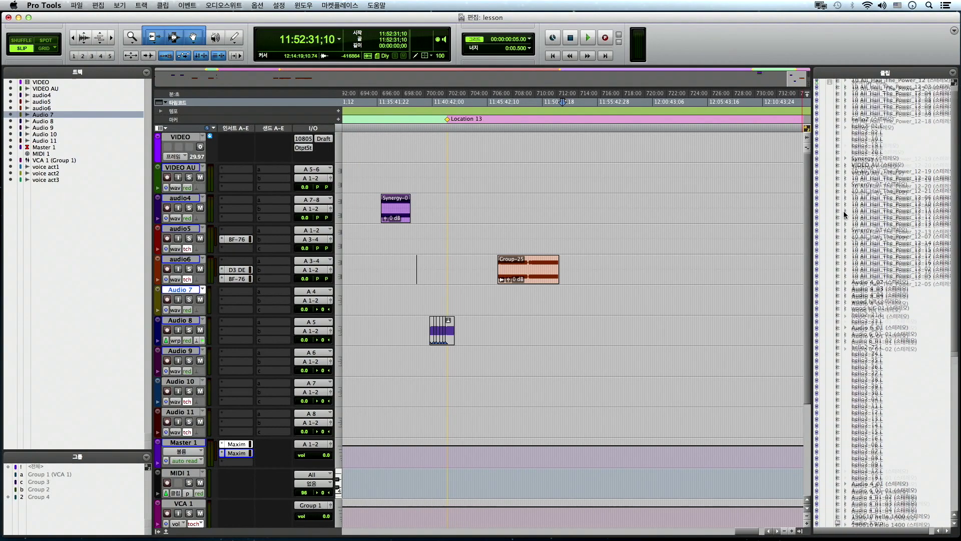
click(953, 74)
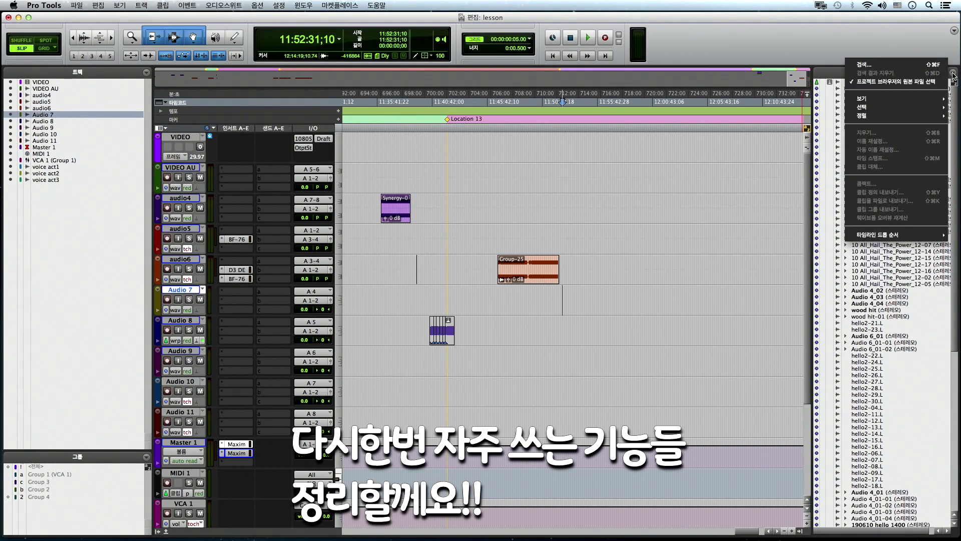
mouse_move(901, 100)
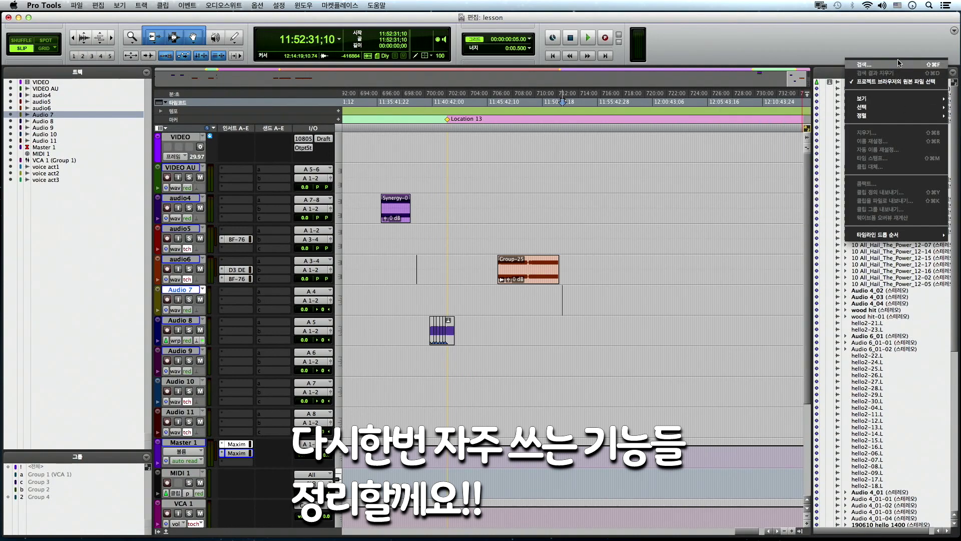
mouse_move(881, 116)
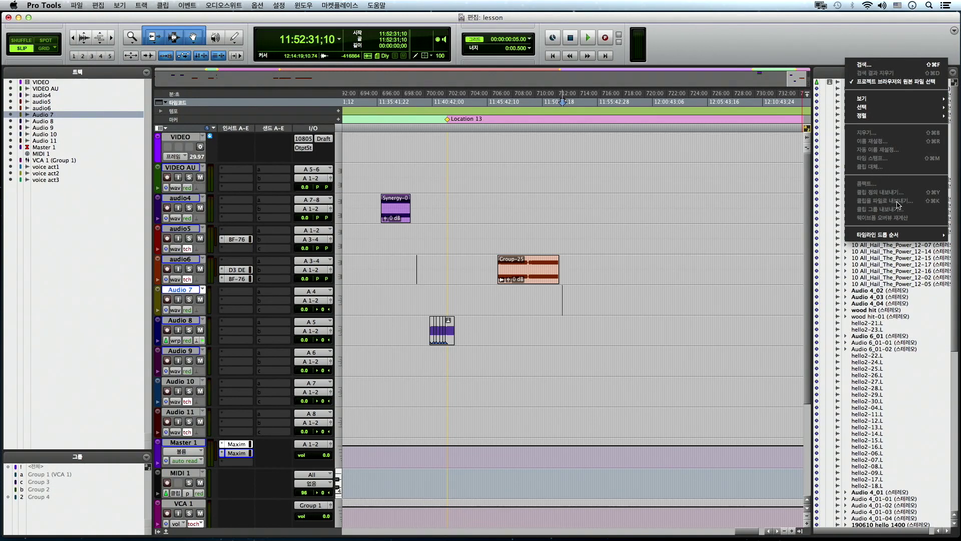
click(724, 184)
drag(631, 173, 685, 435)
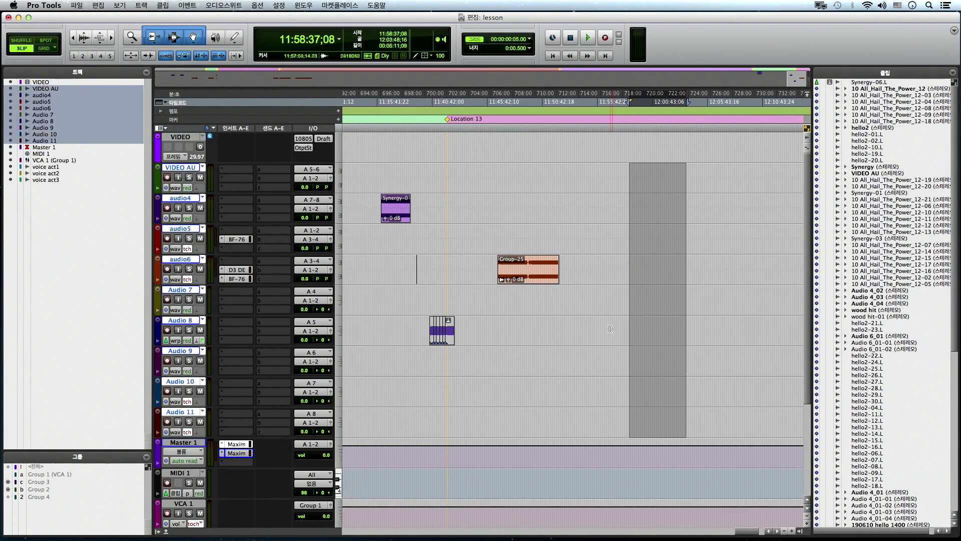
click(597, 297)
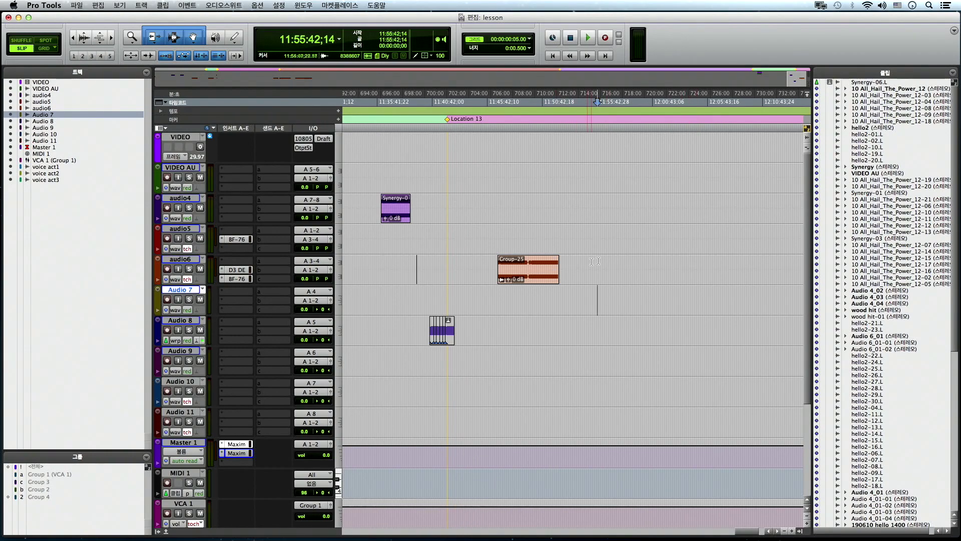
click(680, 208)
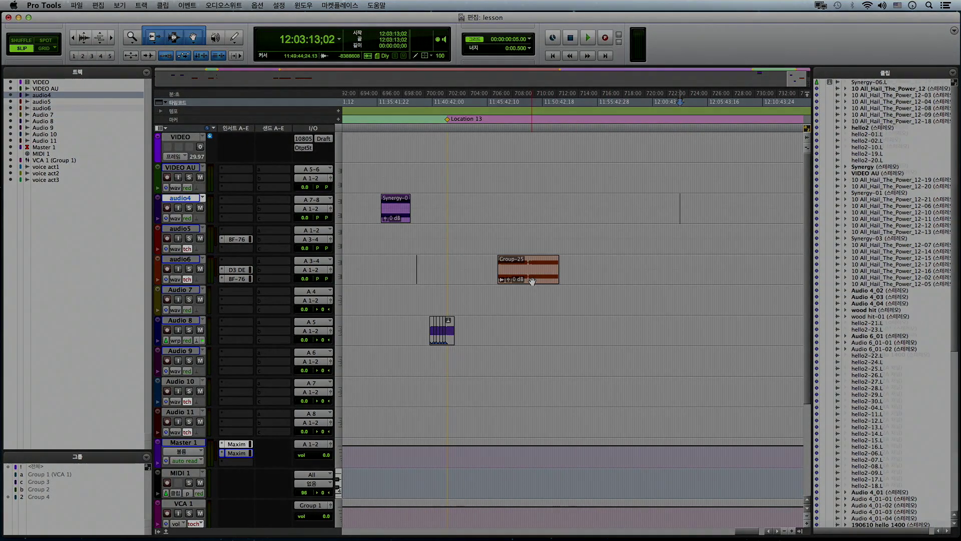